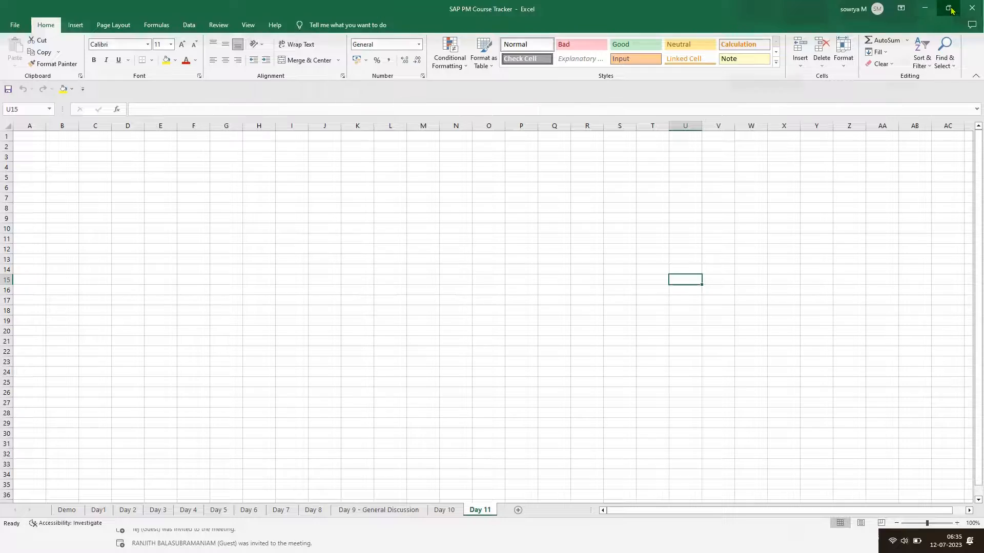
pyautogui.click(945, 9)
pyautogui.click(779, 88)
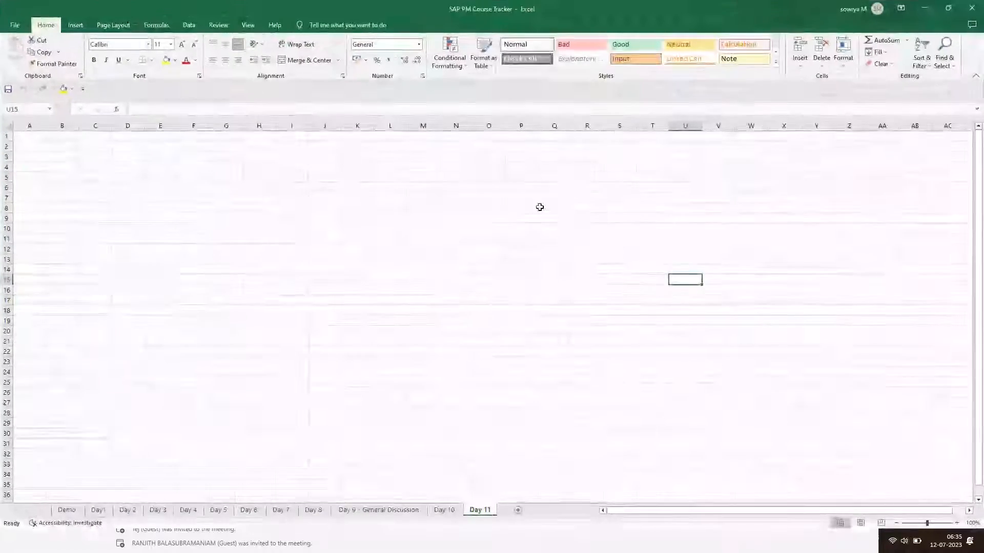
pyautogui.click(364, 260)
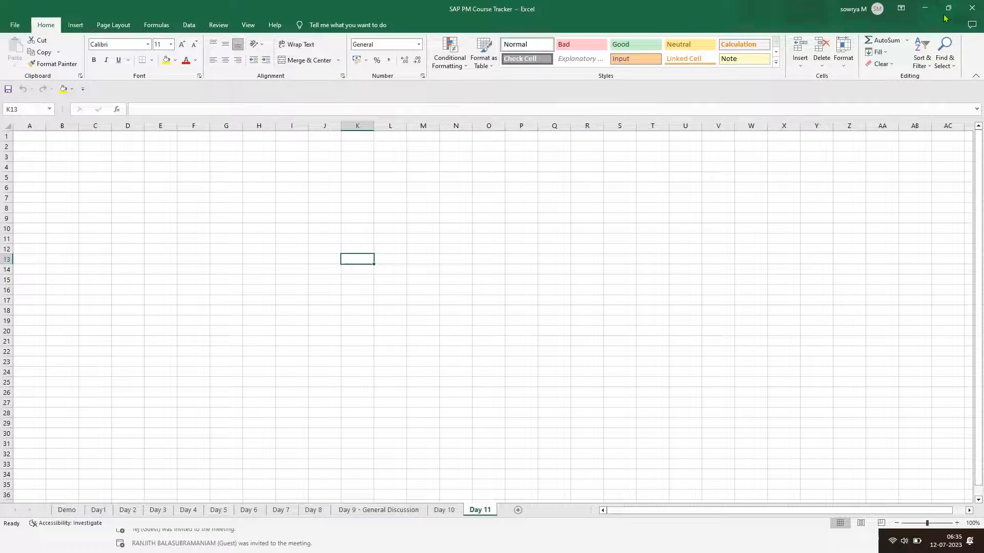
pyautogui.click(925, 7)
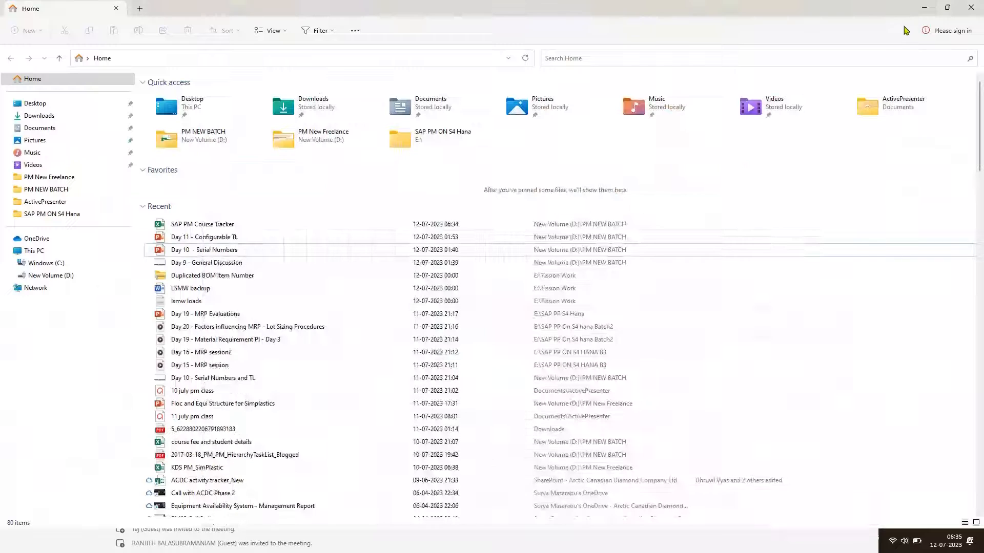
pyautogui.click(923, 8)
pyautogui.click(823, 53)
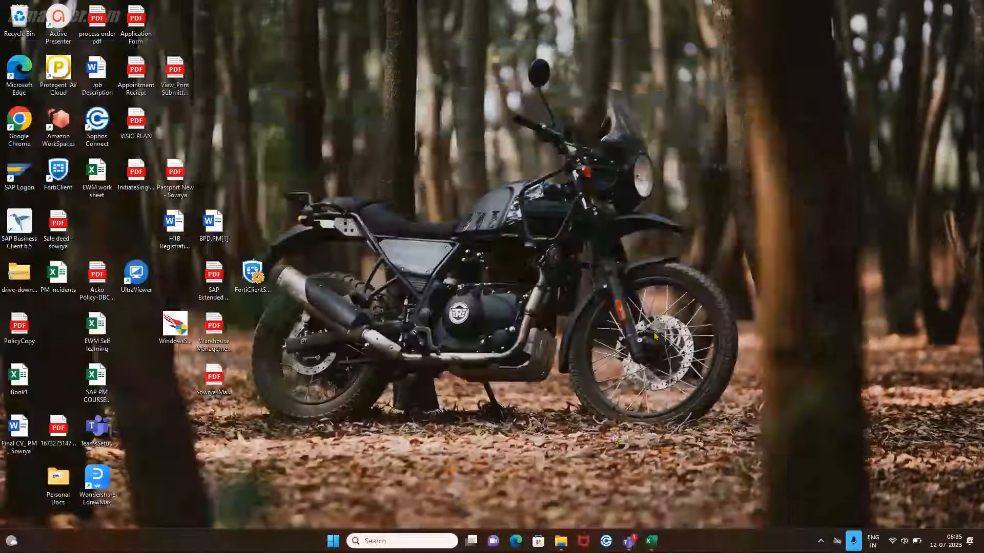
pyautogui.click(651, 541)
pyautogui.click(634, 364)
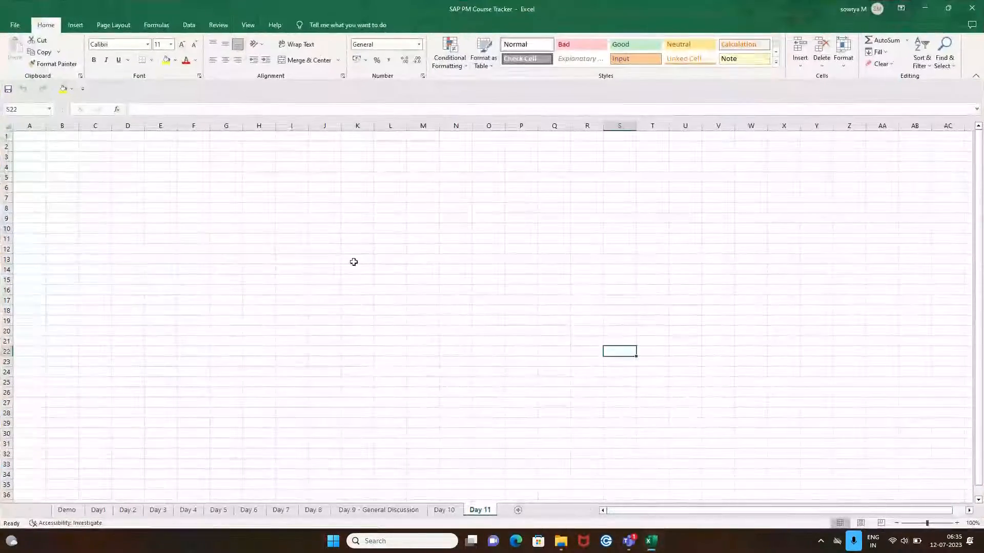
# Widen column E on the Day 11 sheet.
pyautogui.click(95, 218)
pyautogui.click(127, 156)
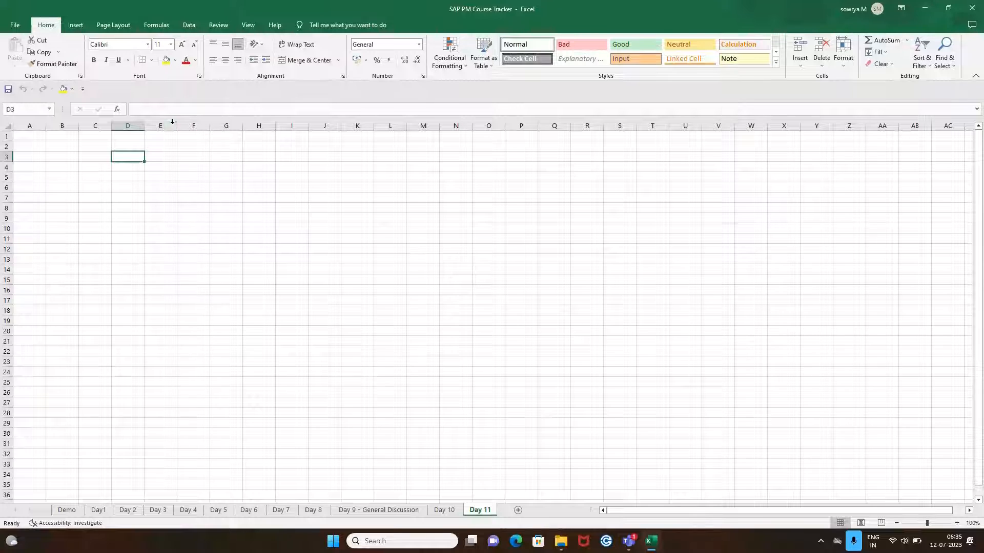
pyautogui.moveTo(176, 126); pyautogui.dragTo(260, 144)
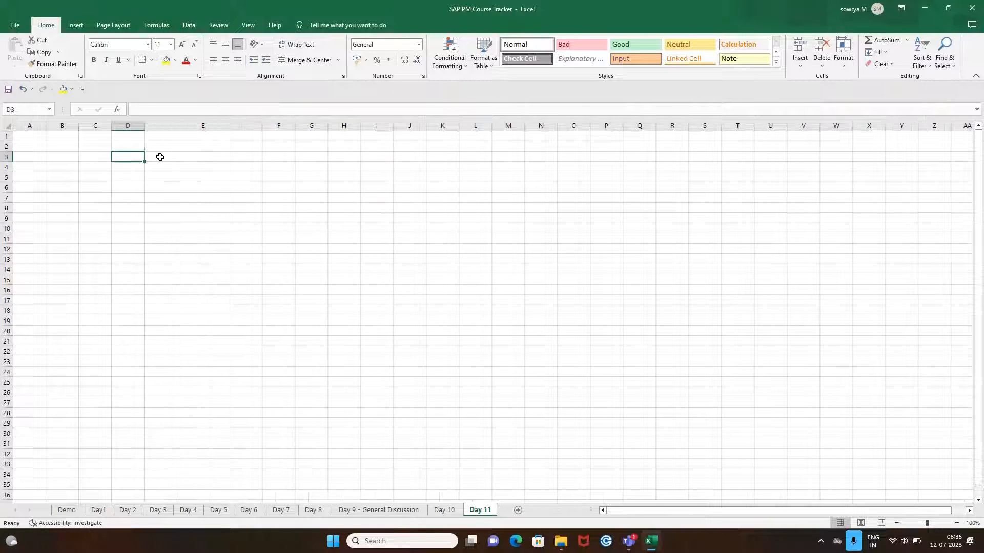
pyautogui.click(158, 156)
pyautogui.click(138, 152)
pyautogui.click(147, 198)
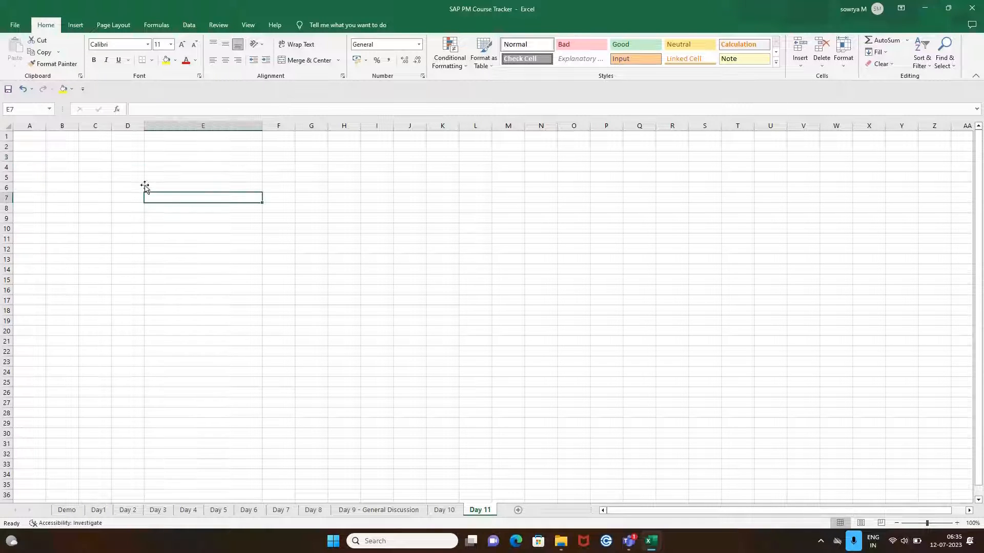
pyautogui.click(145, 157)
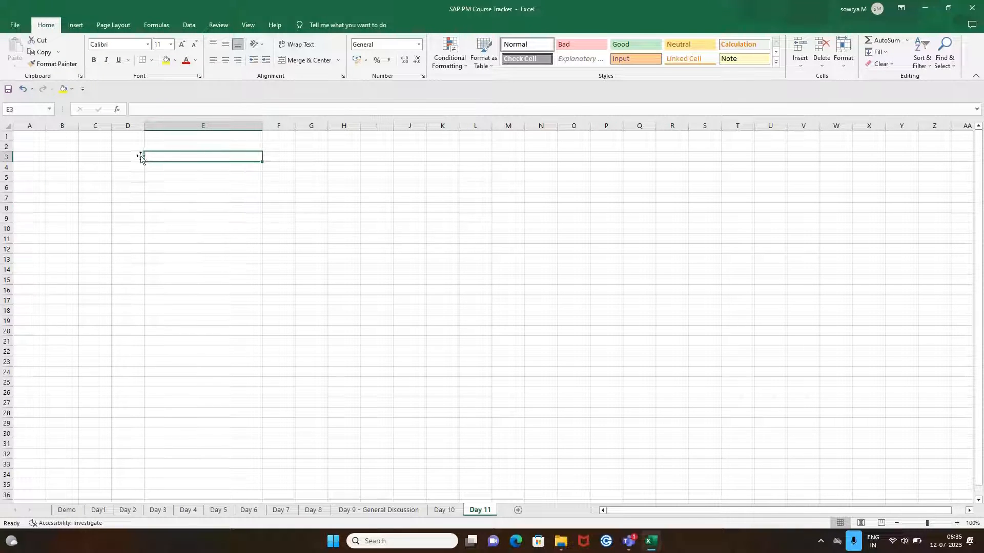
# Review the Configurable Tasklist notes on the Day 10 sheet.
pyautogui.click(443, 509)
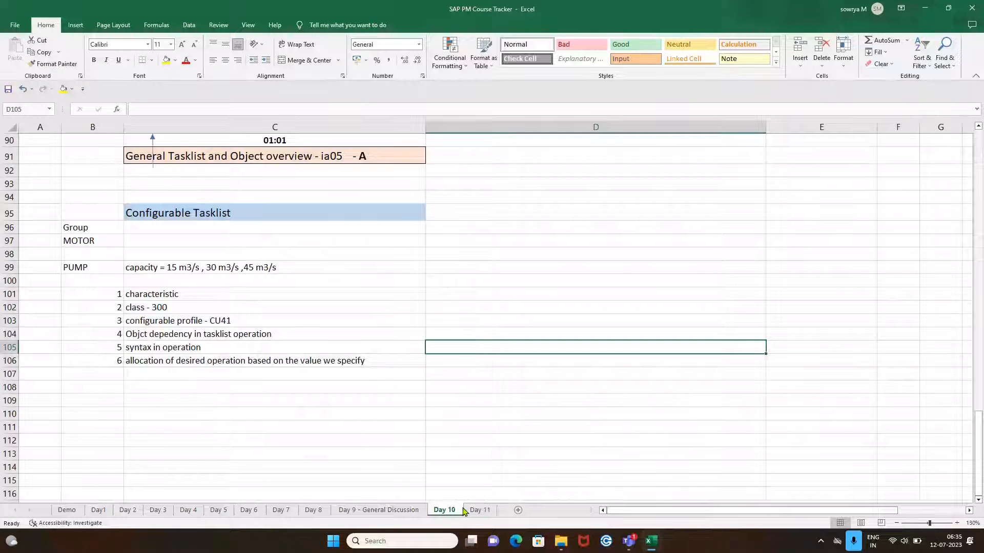
pyautogui.scroll(-3, 409, 423)
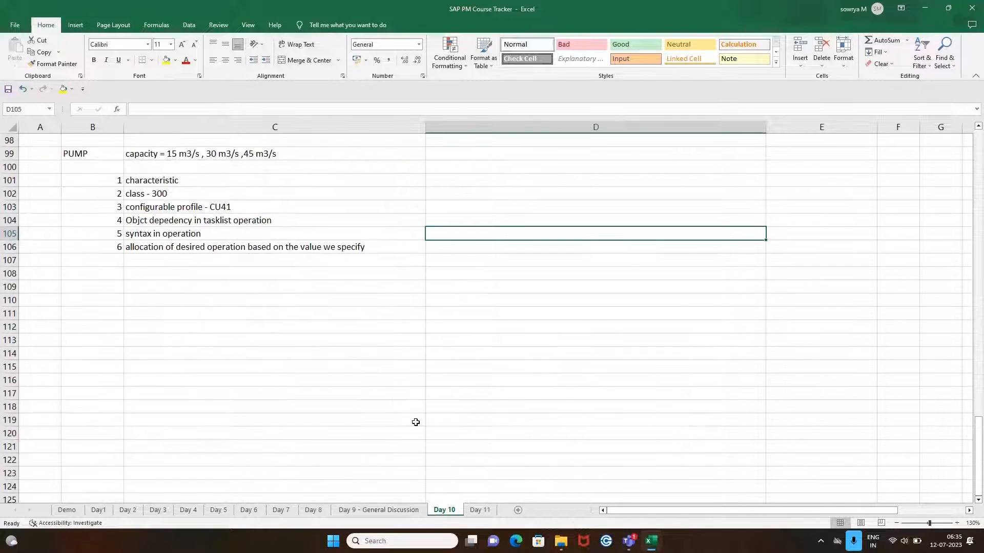
pyautogui.click(253, 349)
pyautogui.scroll(3, 249, 338)
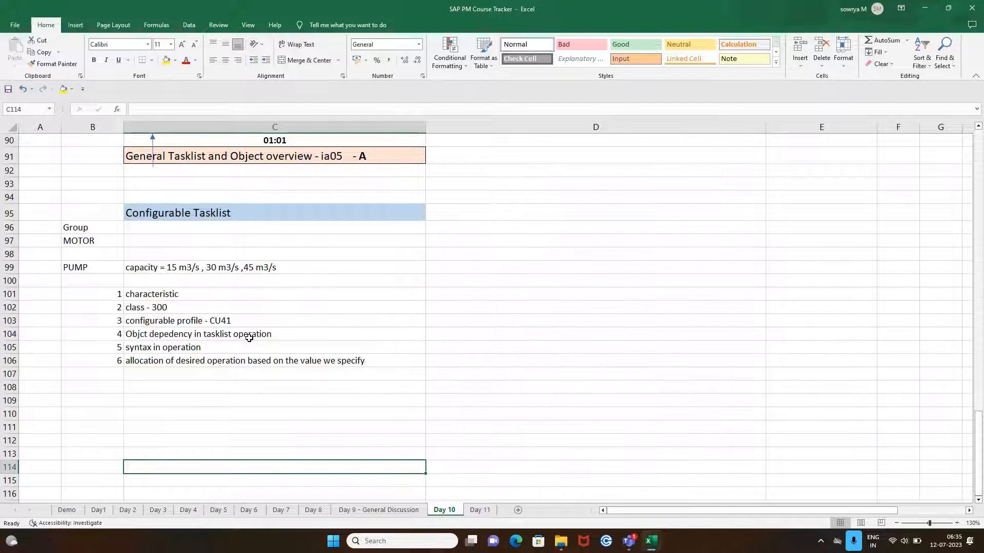
pyautogui.click(247, 399)
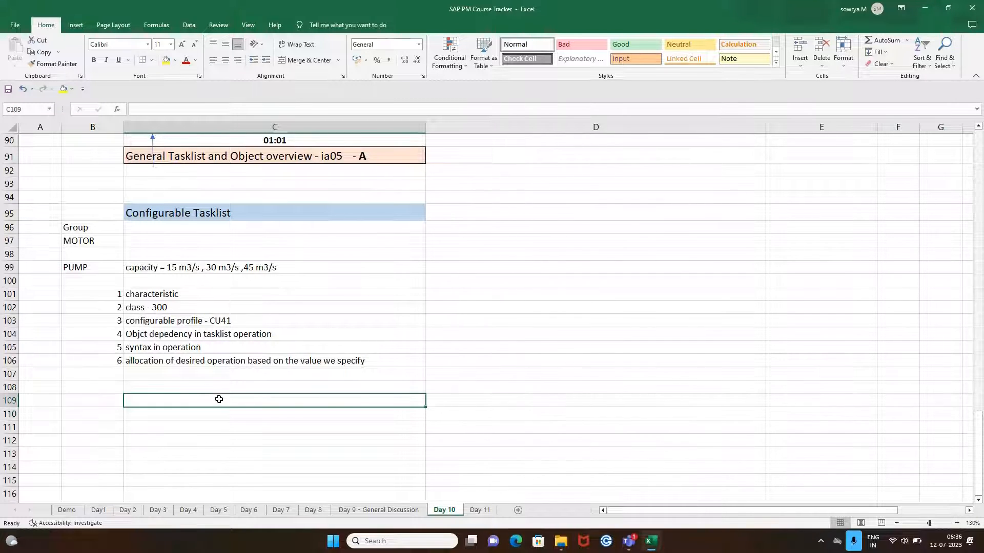
pyautogui.click(355, 432)
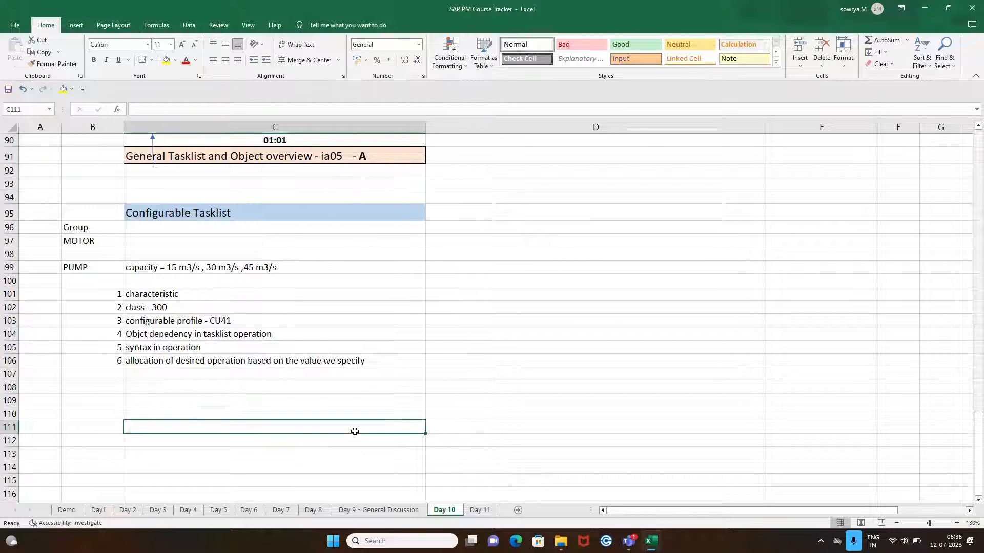
pyautogui.click(207, 400)
pyautogui.scroll(-3, 224, 358)
pyautogui.click(192, 342)
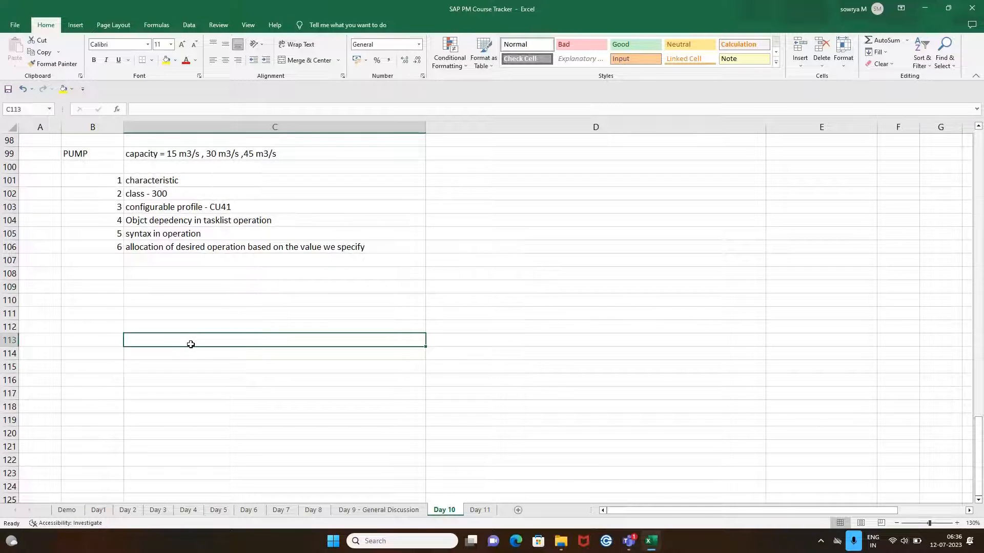
pyautogui.scroll(3, 192, 343)
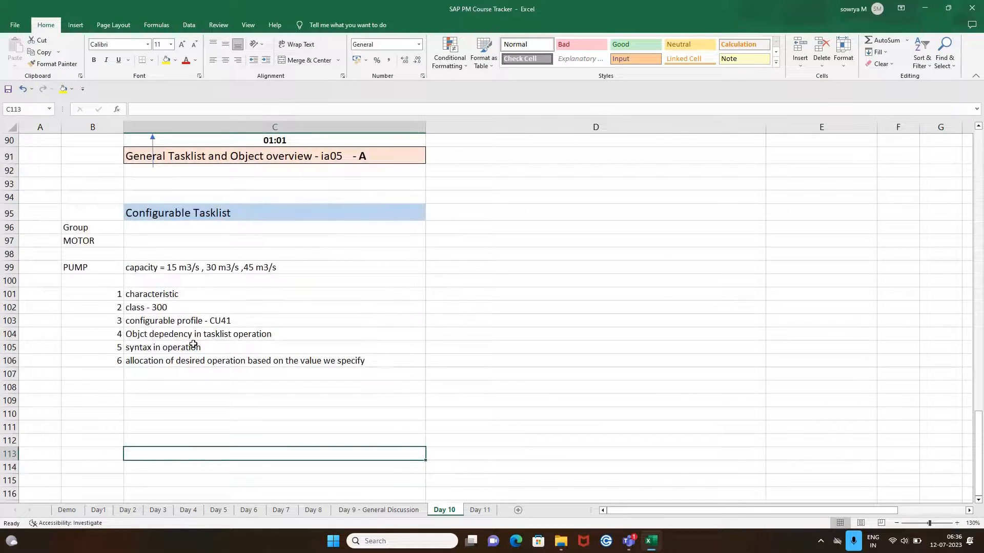
pyautogui.click(189, 384)
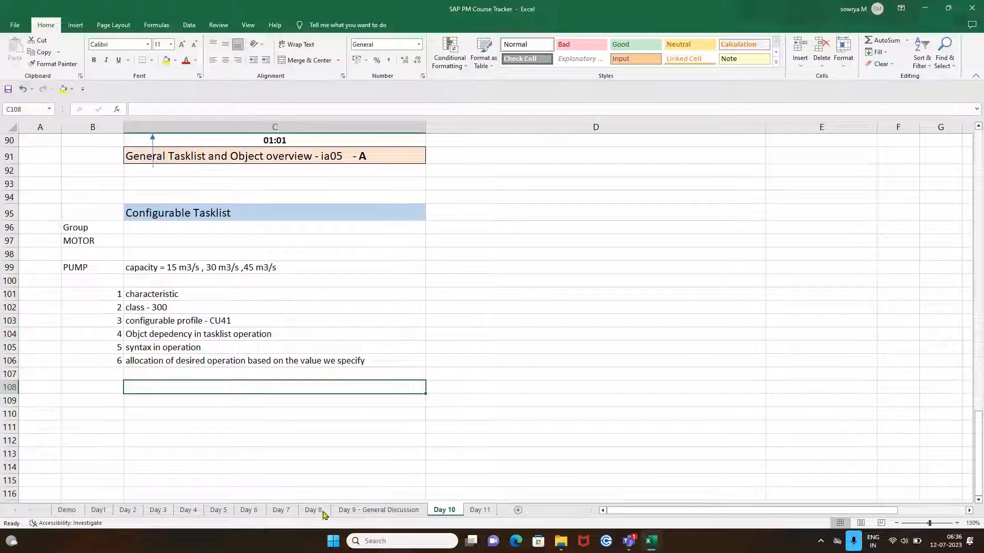
# Switch to Remote Desktop Connection and connect to the saved remote computer.
pyautogui.click(377, 540)
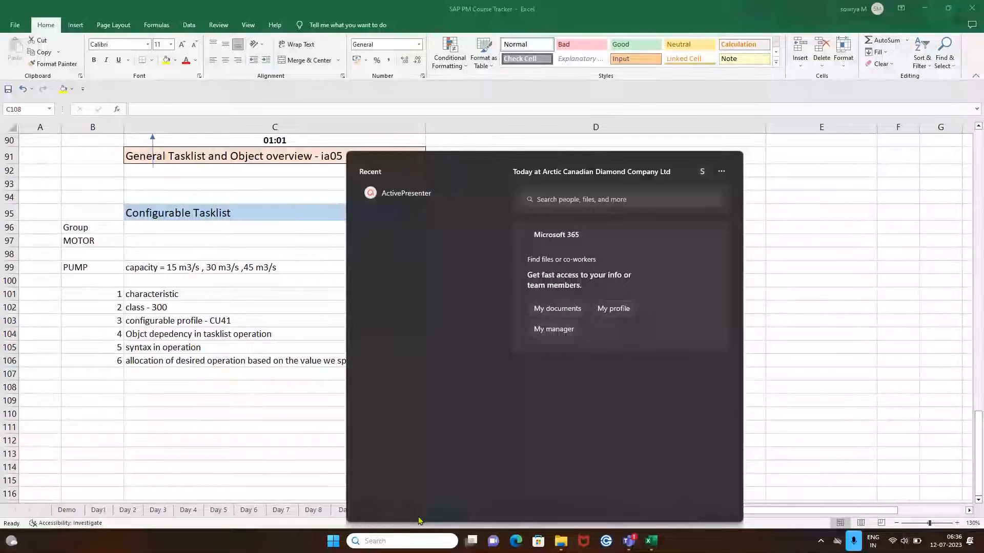
pyautogui.write('remo')
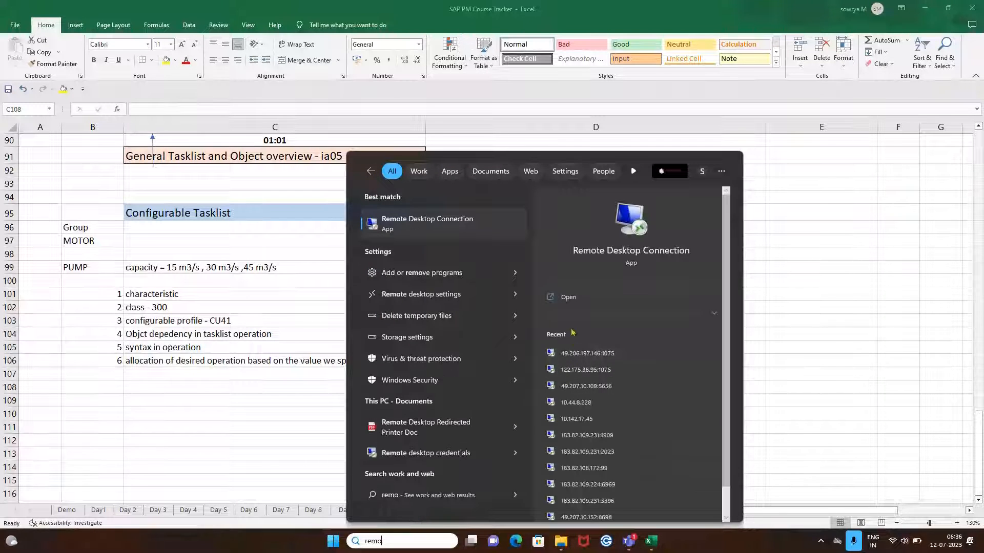
pyautogui.click(563, 297)
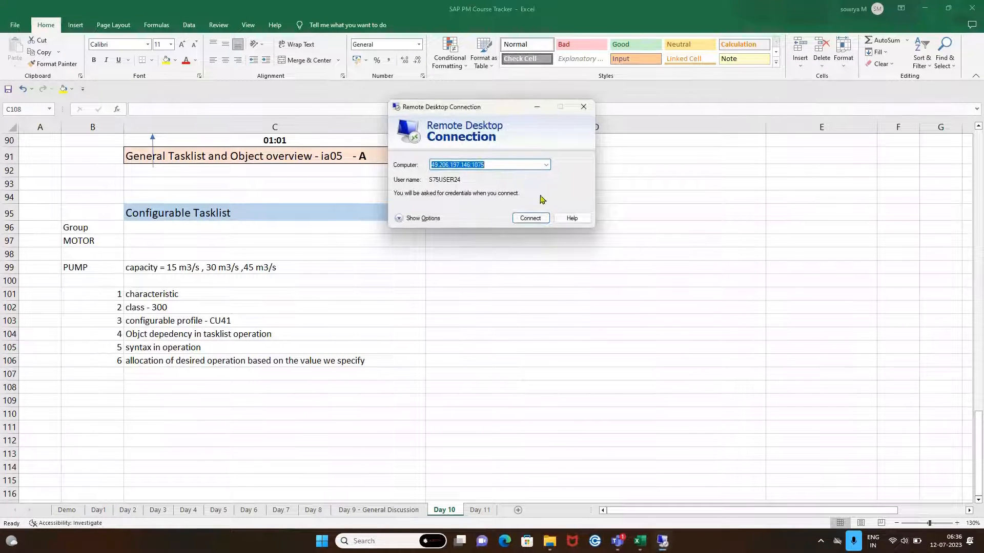
pyautogui.click(528, 218)
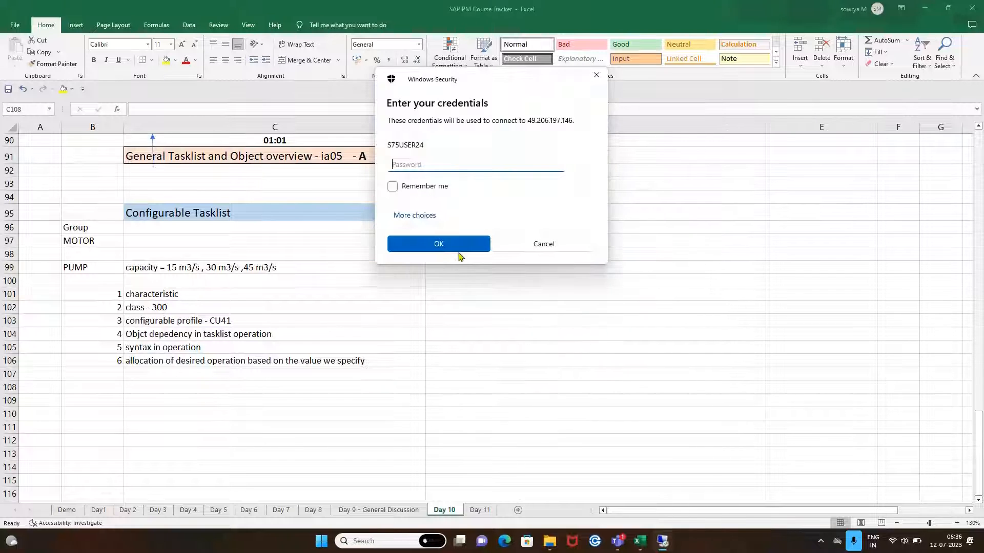
# Enter the account password in the credentials prompt to start the remote session.
pyautogui.write('••••••••')
pyautogui.press('Return')
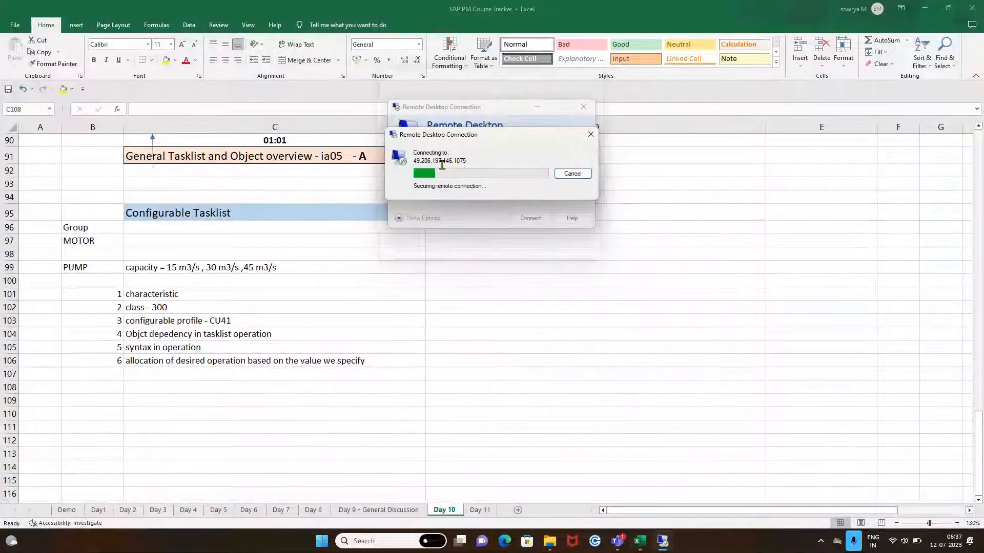
pyautogui.click(524, 254)
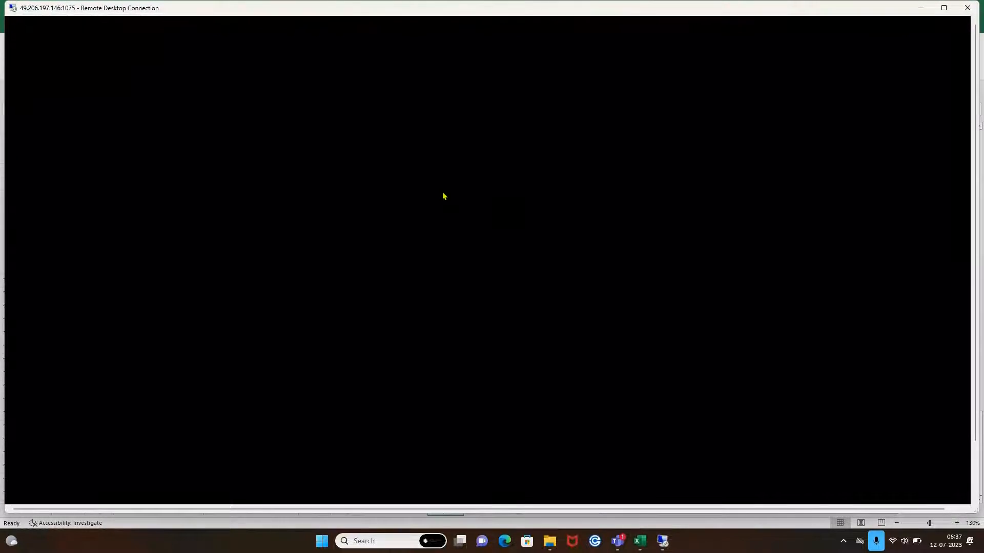
# Maximize the remote session and open the S4HANA system from SAP Logon.
pyautogui.click(943, 10)
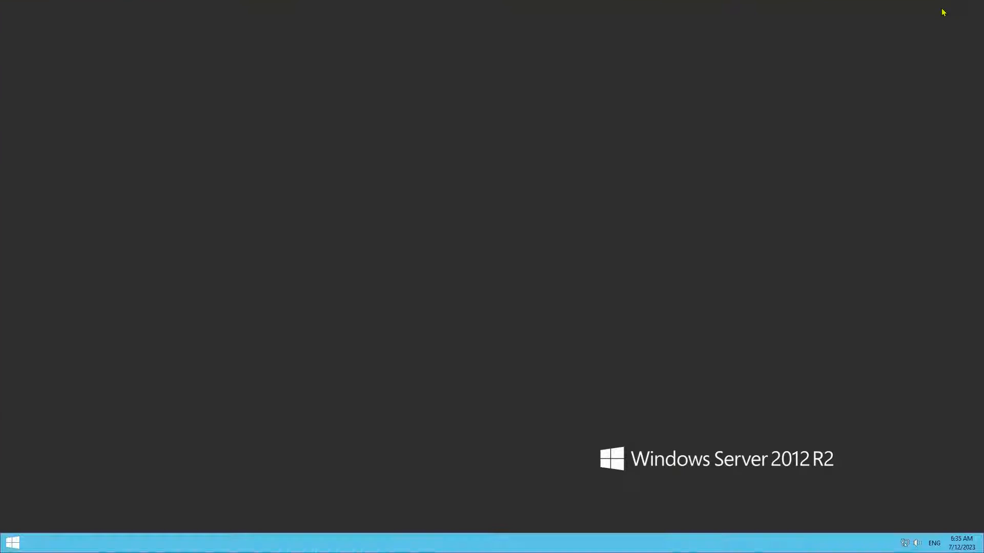
pyautogui.doubleClick(17, 226)
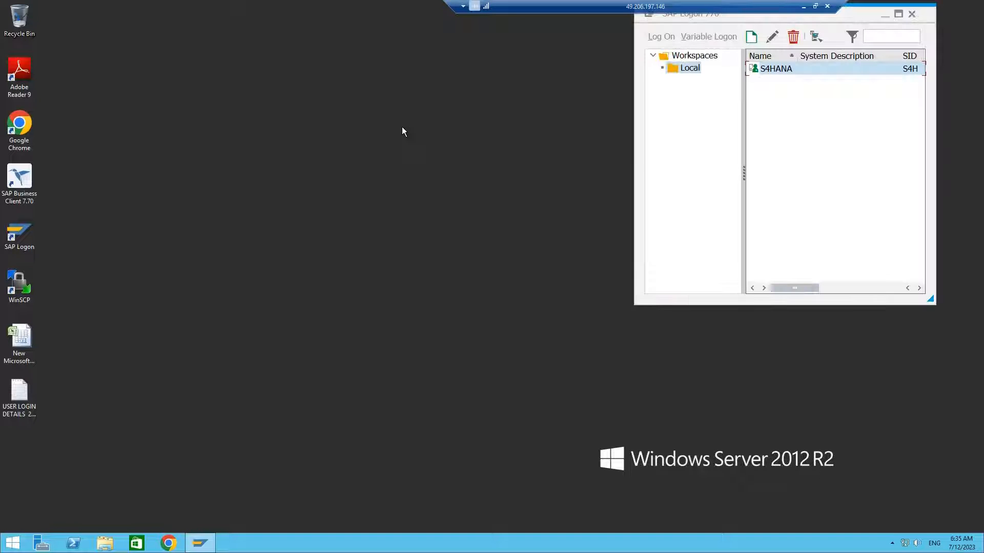
pyautogui.doubleClick(766, 68)
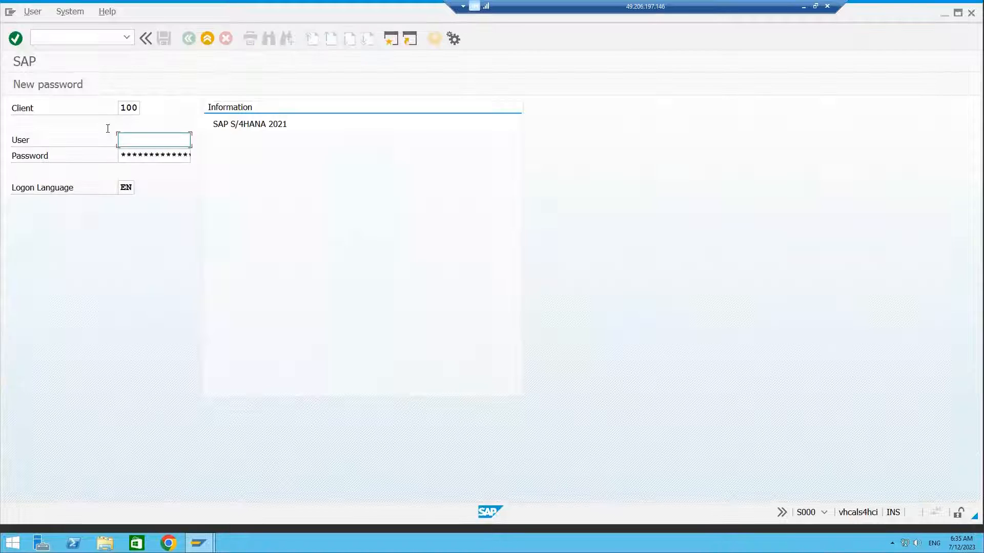
# Log on to client 100 by picking a saved user ID and entering its password.
pyautogui.click(131, 140)
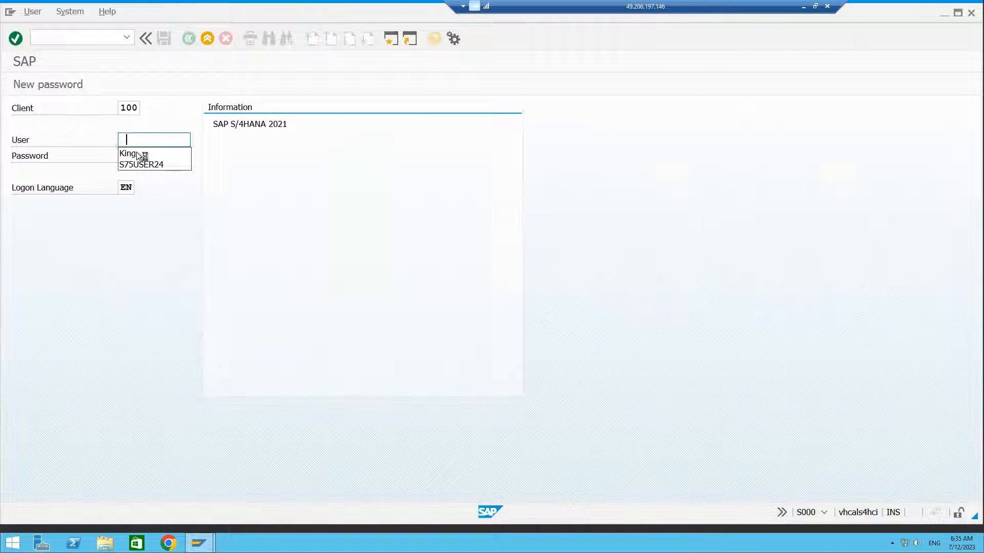
pyautogui.click(138, 164)
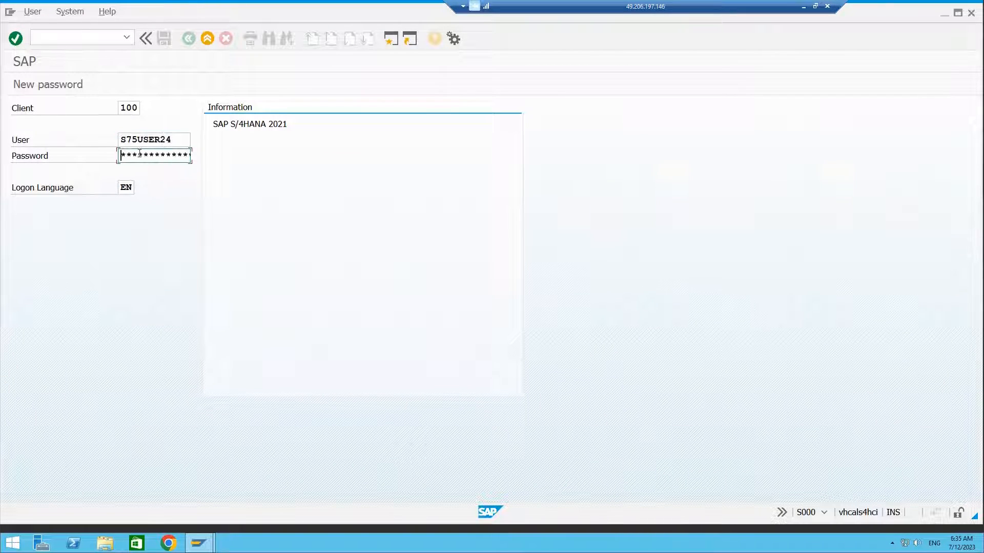
pyautogui.doubleClick(189, 139)
pyautogui.press('BackSpace')
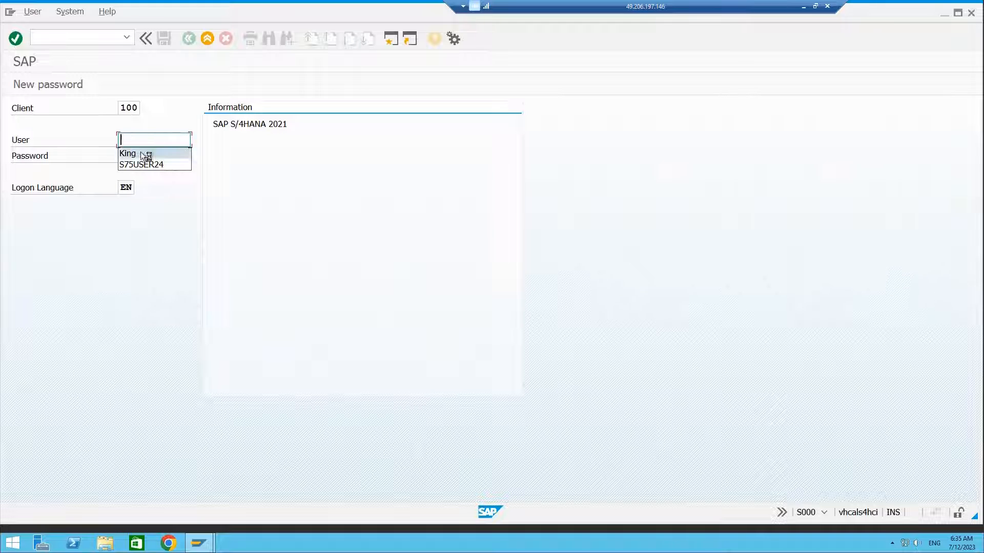
pyautogui.click(140, 152)
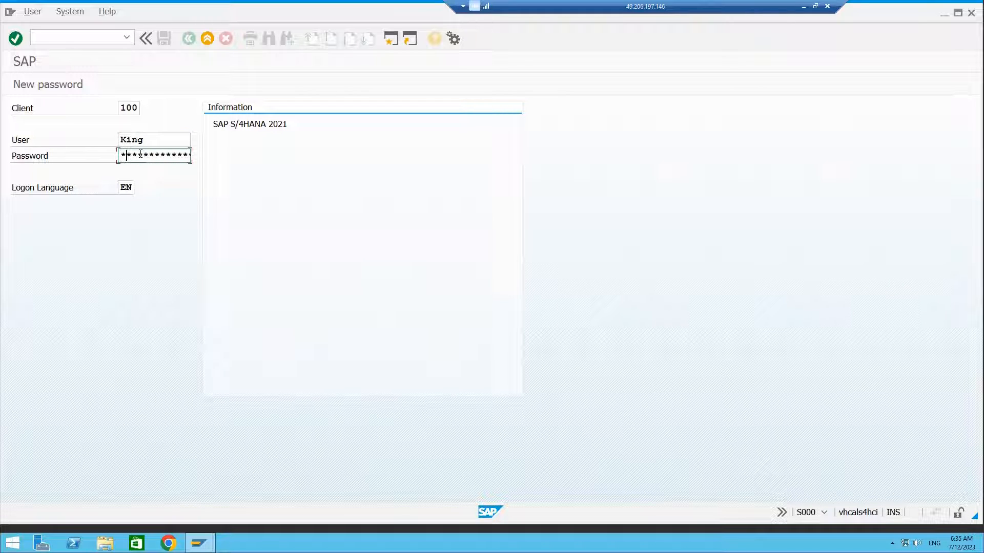
pyautogui.write('*****')
pyautogui.press('Return')
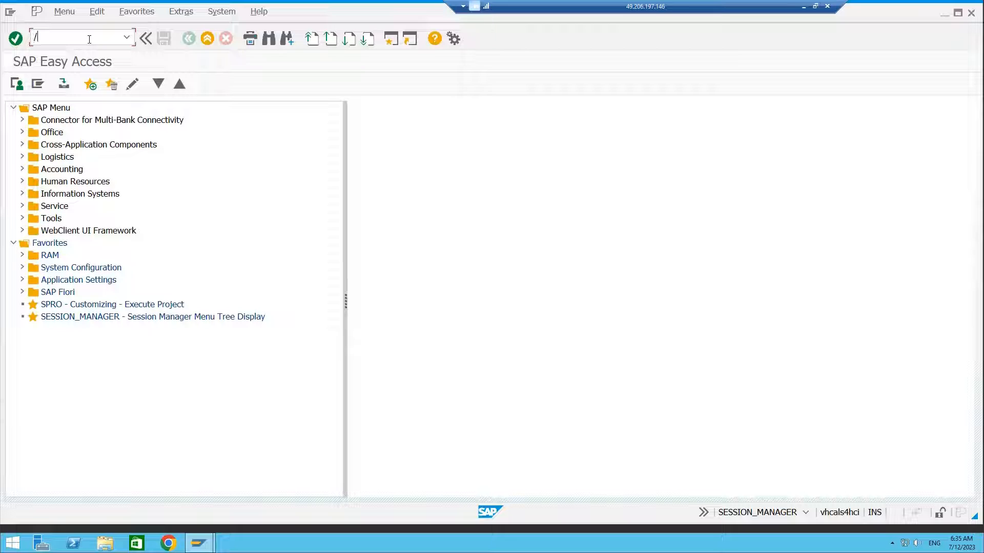
# Open transaction IA01, then switch to transaction IA05 to create a general task list.
pyautogui.write('nia01')
pyautogui.press('Return')
pyautogui.click(89, 40)
pyautogui.write('/')
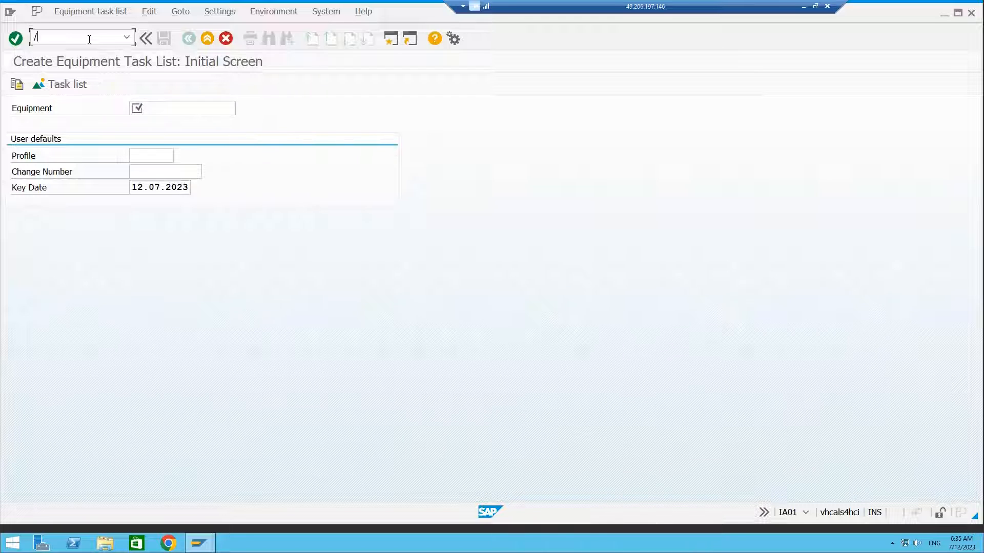
pyautogui.write('nia05')
pyautogui.press('Return')
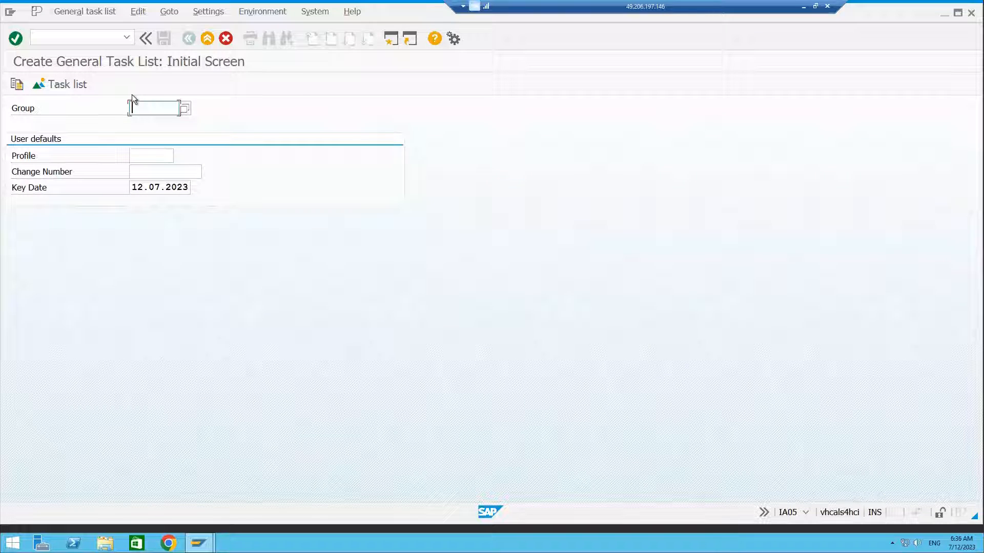
# Enter group MOTOR and proceed to the general task list overview.
pyautogui.write('MO')
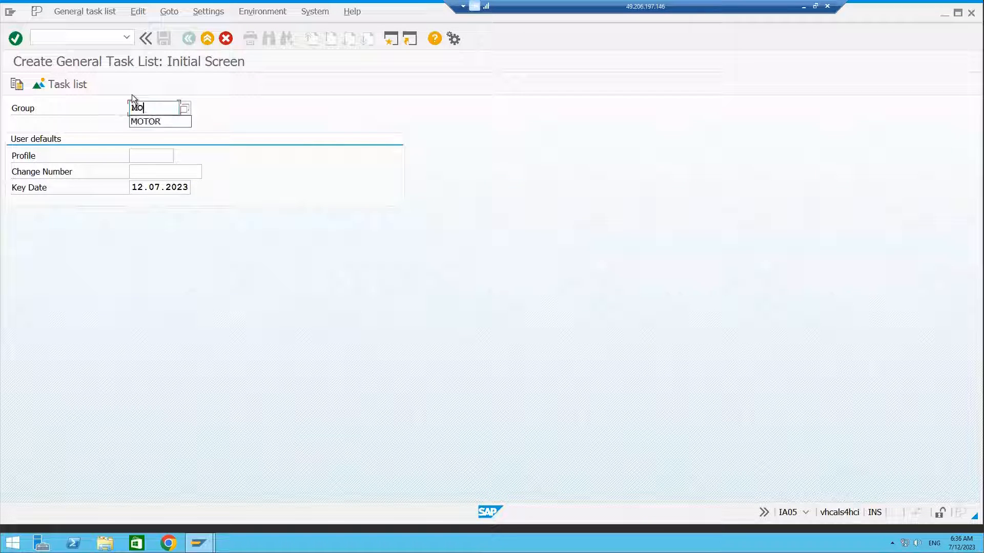
pyautogui.write('TOR')
pyautogui.press('Return')
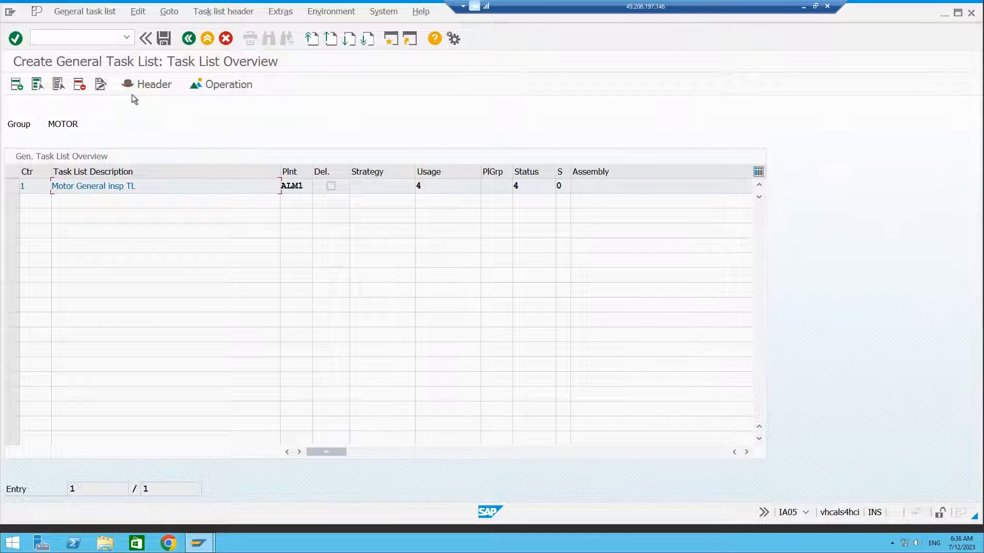
# Open the existing MOTOR task list's operations and header for review, then return to the initial screen.
pyautogui.doubleClick(91, 188)
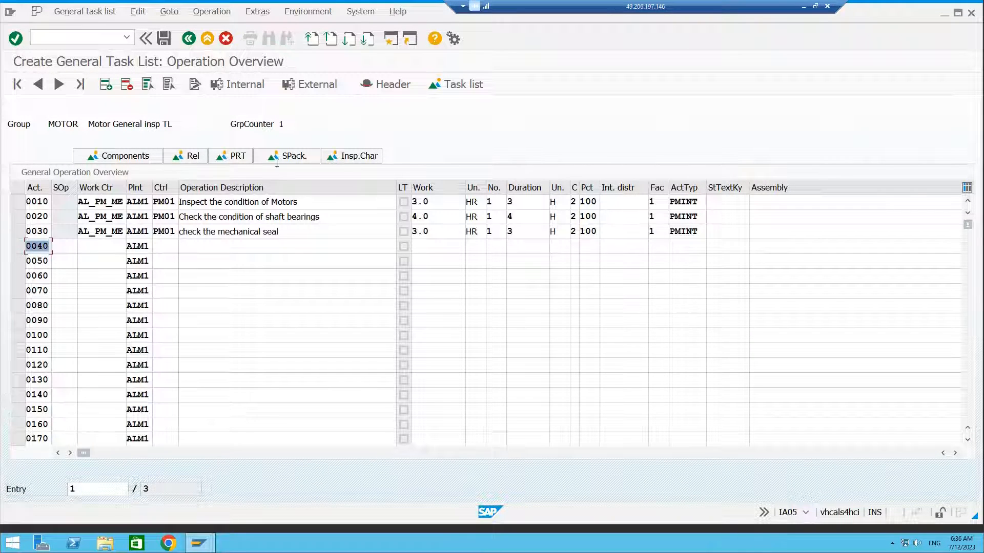
pyautogui.click(196, 82)
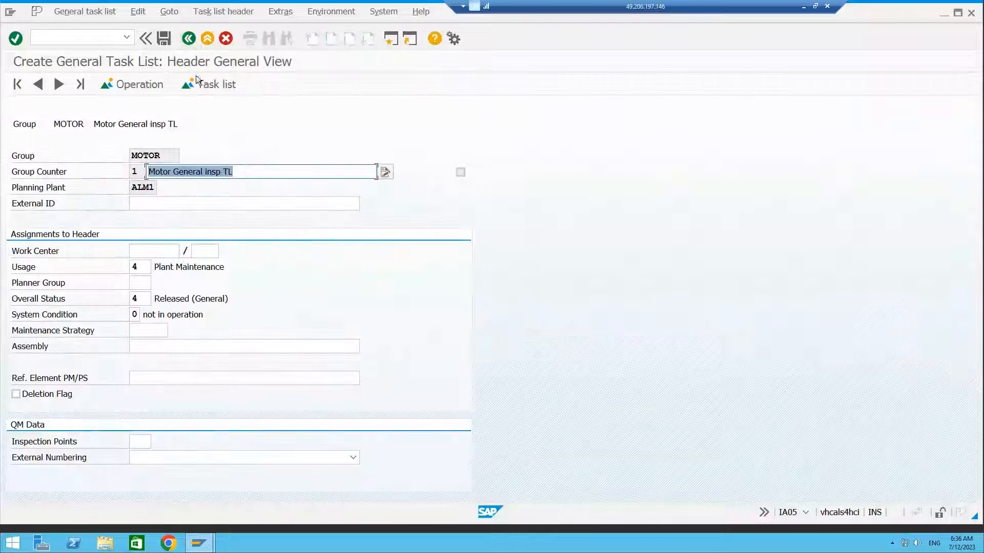
pyautogui.click(188, 39)
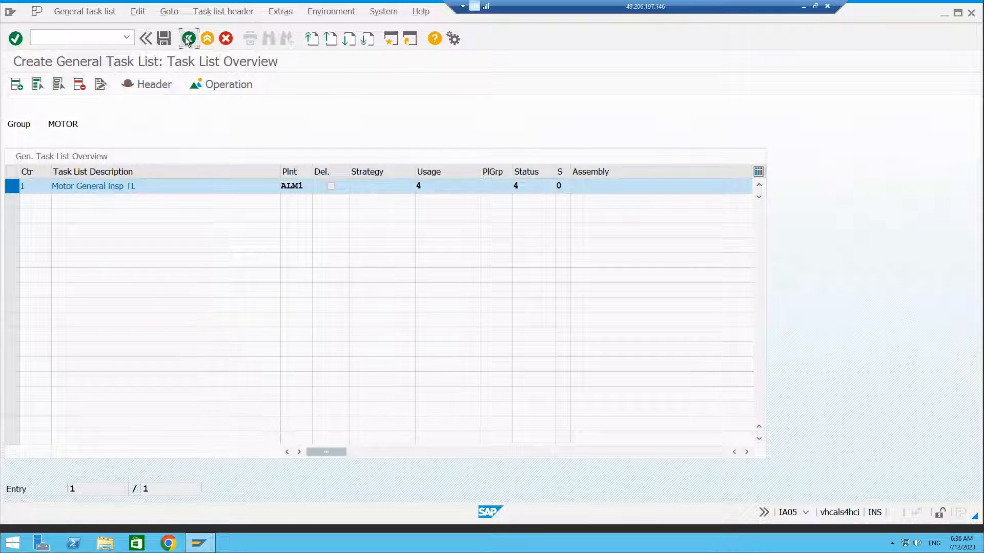
pyautogui.click(187, 39)
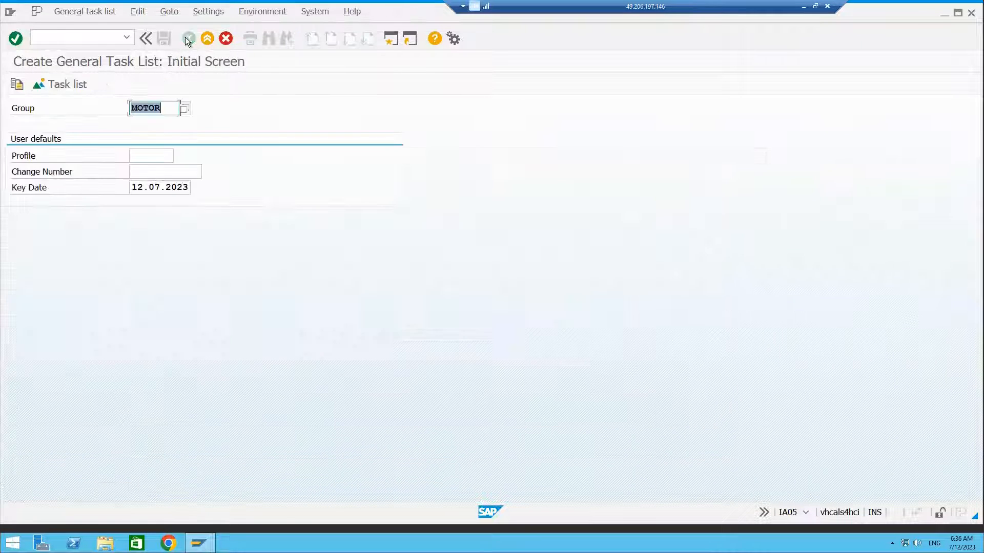
# Replace the group with COMPRS and proceed to the new task list header.
pyautogui.click(161, 107)
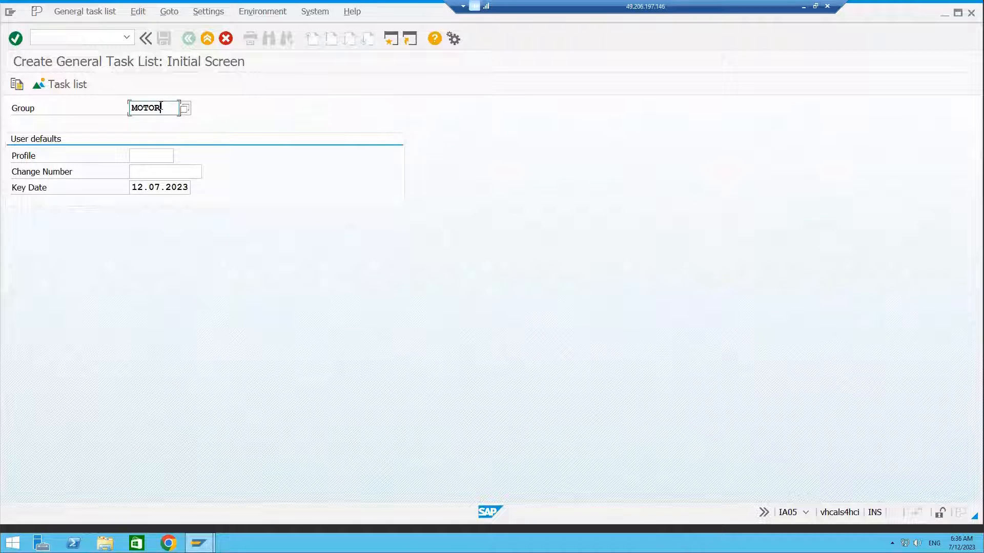
pyautogui.press('BackSpace')
pyautogui.press('BackSpace')
pyautogui.press('BackSpace')
pyautogui.press('BackSpace')
pyautogui.press('BackSpace')
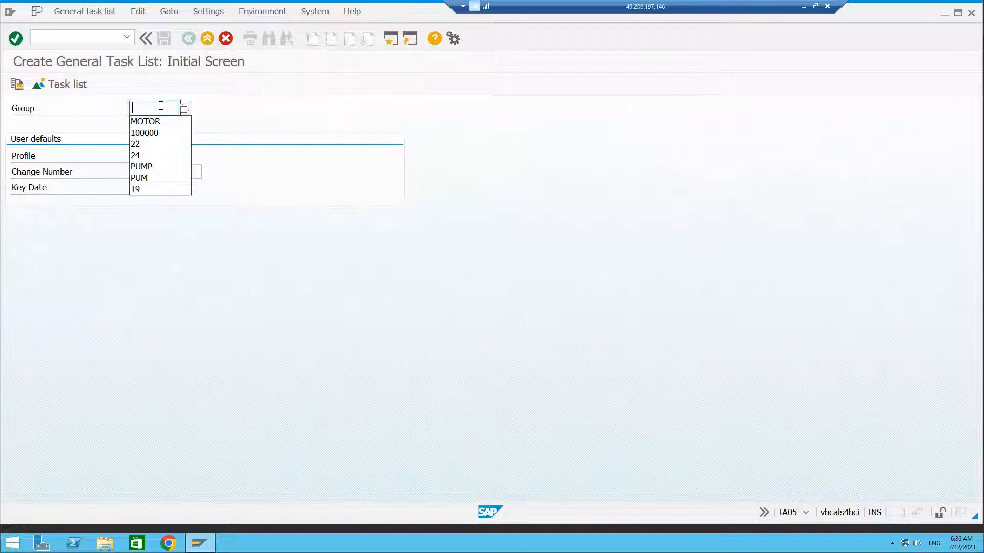
pyautogui.write('COM')
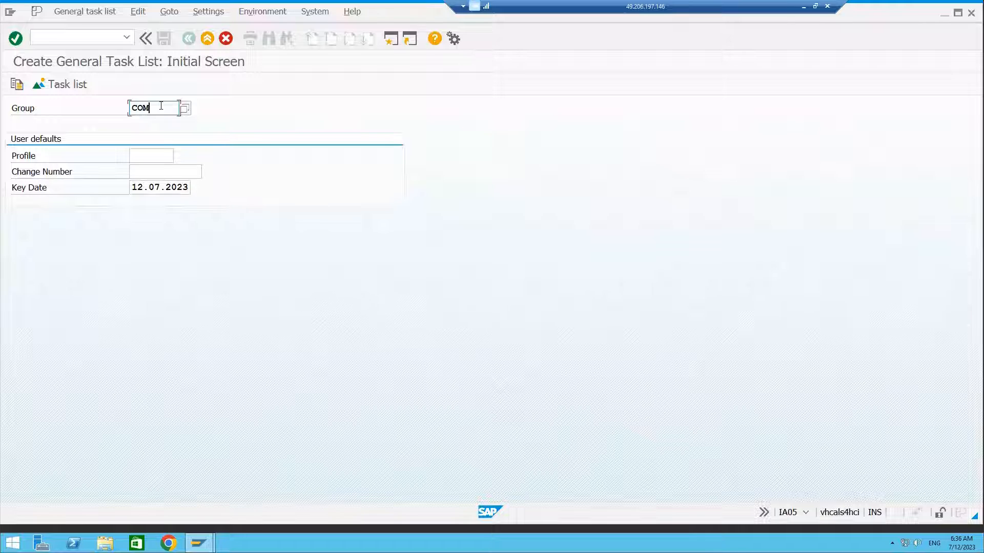
pyautogui.write('PRS')
pyautogui.press('Return')
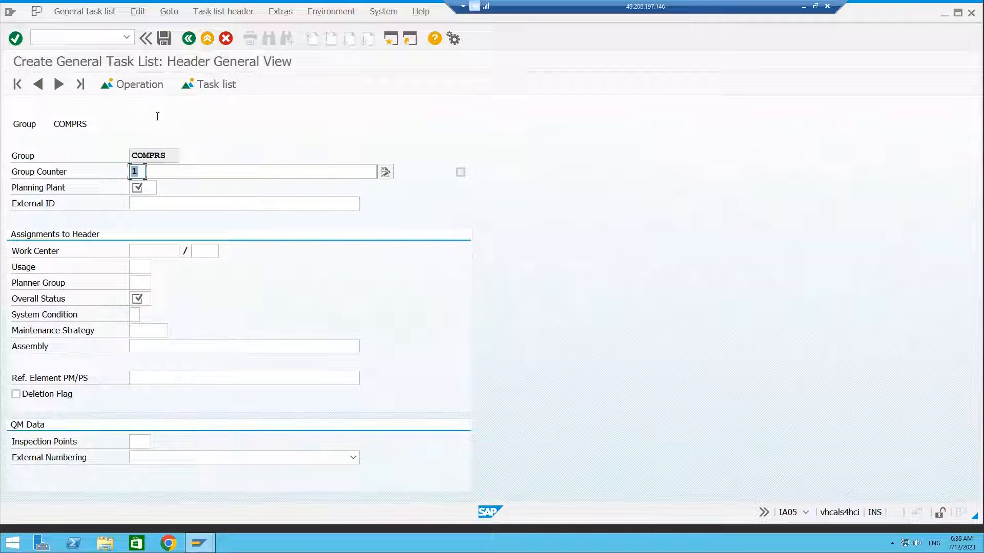
# Enter the task list description Cmpressor general inspection TL.
pyautogui.click(159, 169)
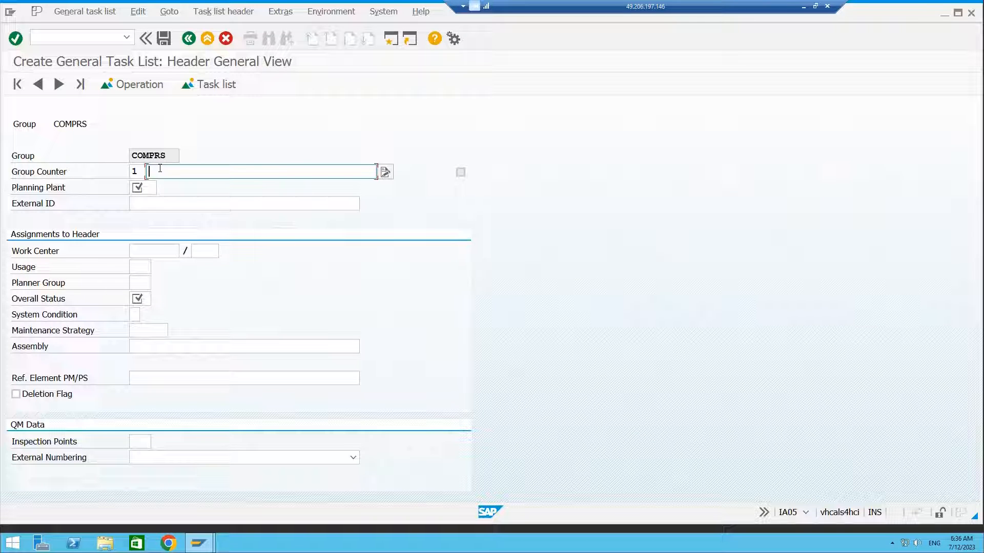
pyautogui.write('Cmpressor general')
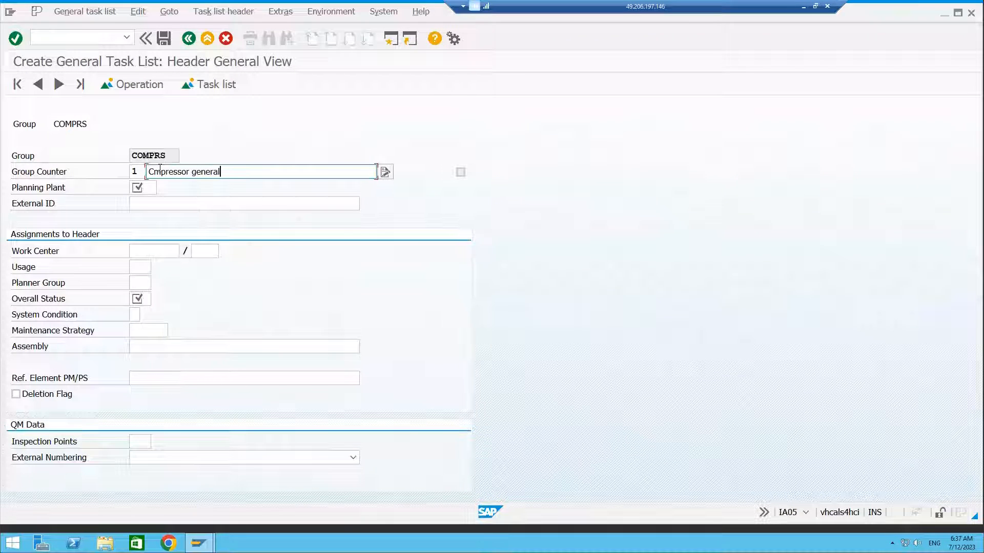
pyautogui.write(' tasklist')
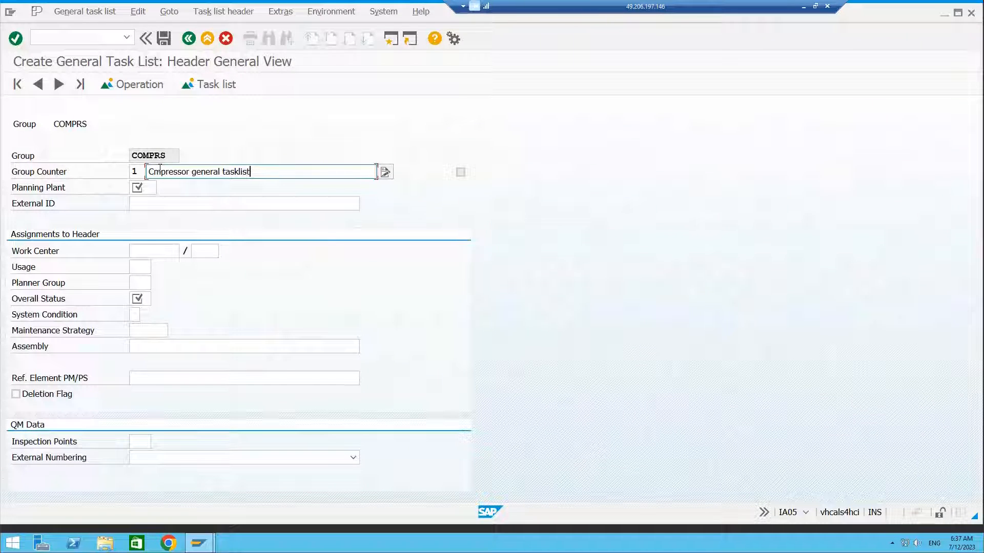
pyautogui.press('BackSpace')
pyautogui.press('BackSpace')
pyautogui.press('BackSpace')
pyautogui.press('BackSpace')
pyautogui.press('BackSpace')
pyautogui.press('BackSpace')
pyautogui.press('BackSpace')
pyautogui.press('BackSpace')
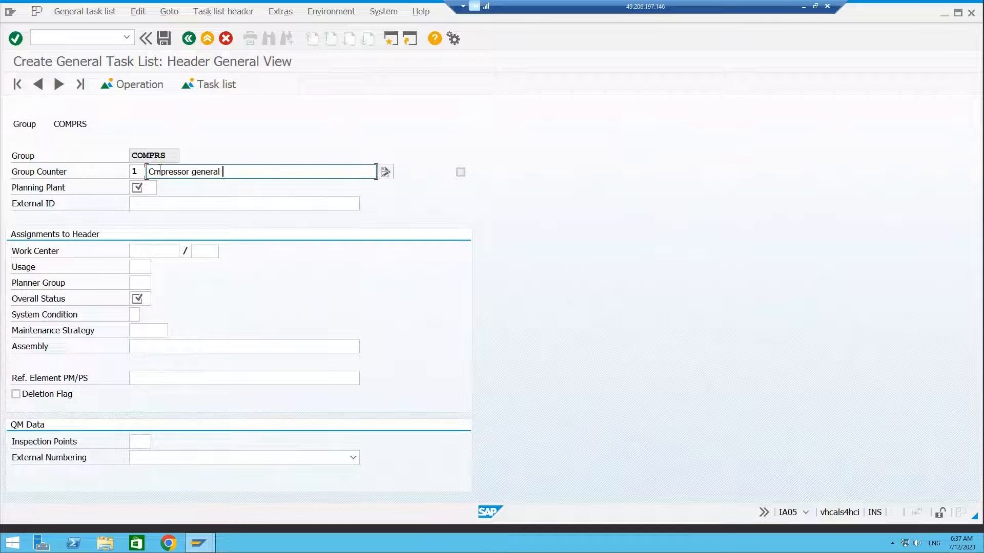
pyautogui.write('inspection TL')
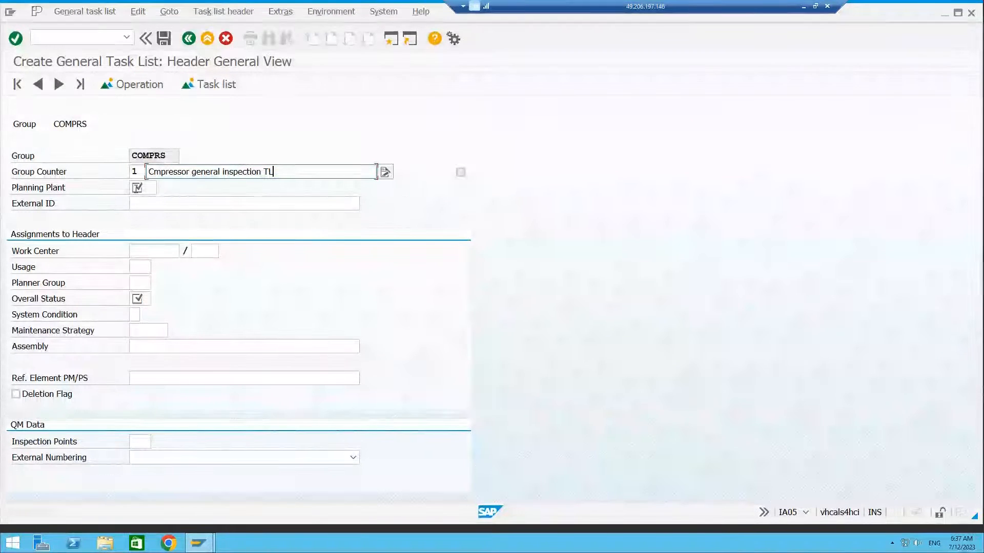
# Set planning plant ALM1, work center AL_PM_ME in plant ALM1, and usage 4.
pyautogui.click(137, 189)
pyautogui.write('a1m1')
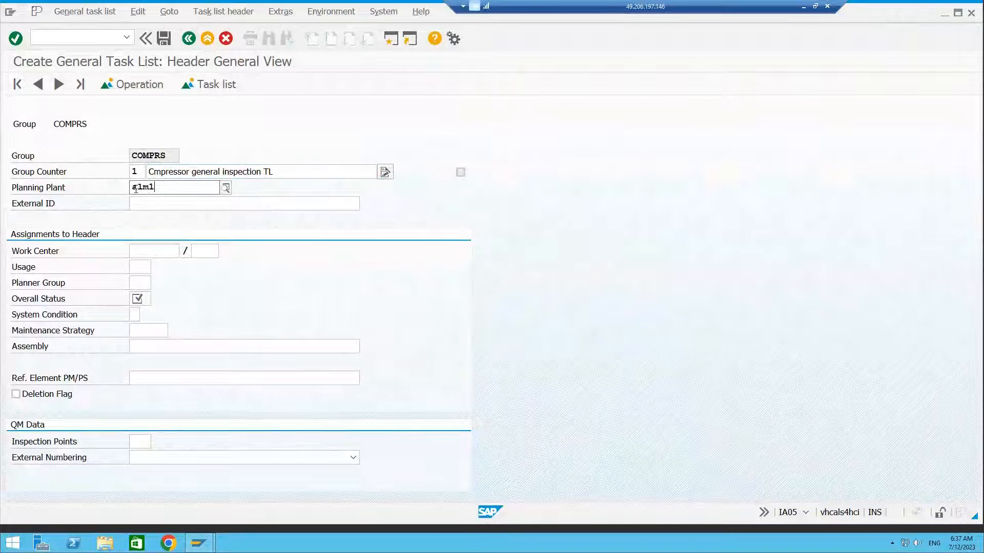
pyautogui.click(149, 251)
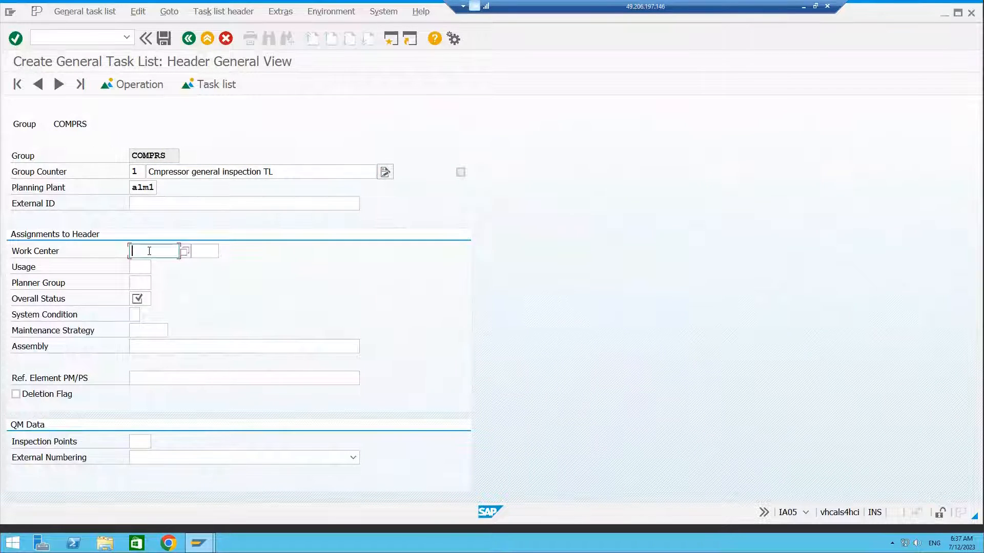
pyautogui.press('space')
pyautogui.click(144, 267)
pyautogui.click(207, 253)
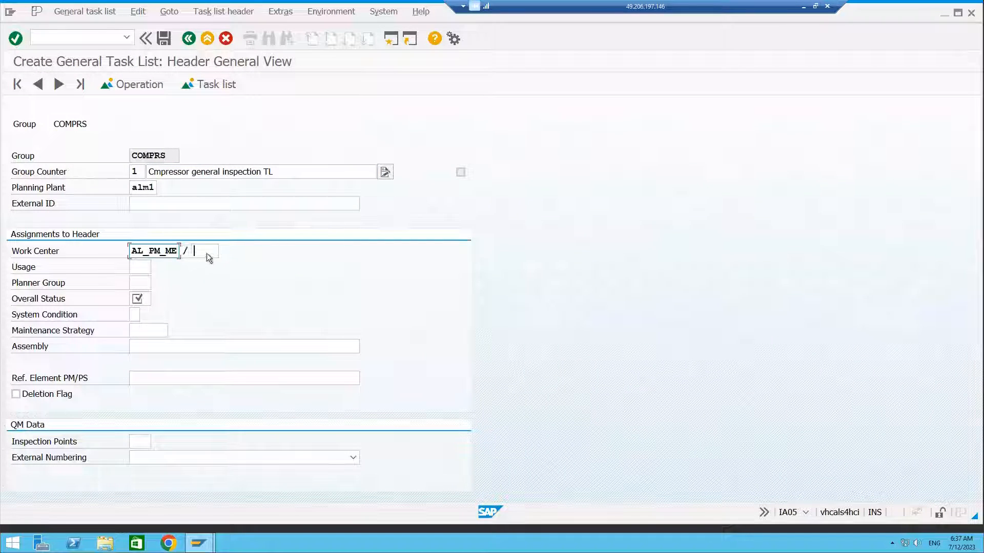
pyautogui.press('space')
pyautogui.click(206, 266)
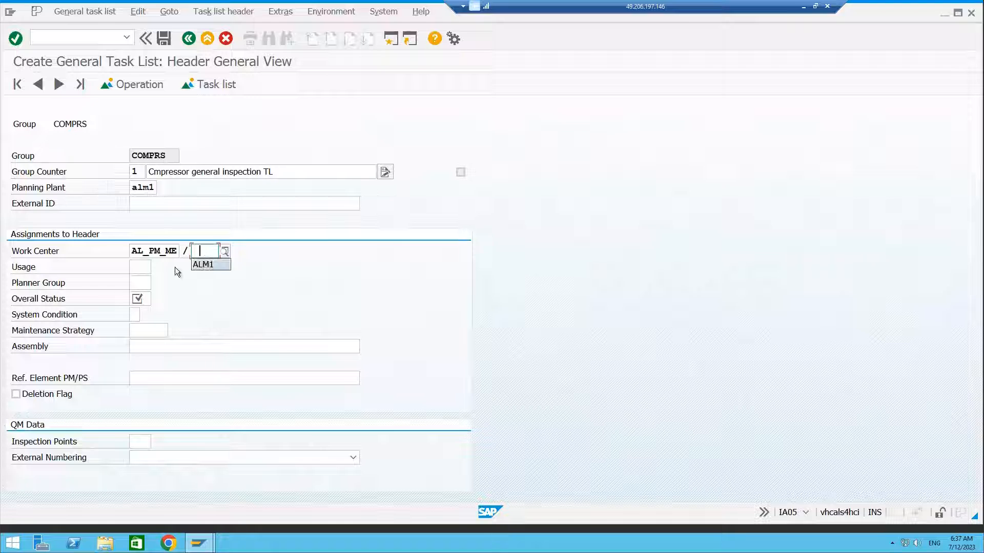
pyautogui.click(142, 267)
pyautogui.press('space')
pyautogui.click(140, 283)
pyautogui.click(139, 286)
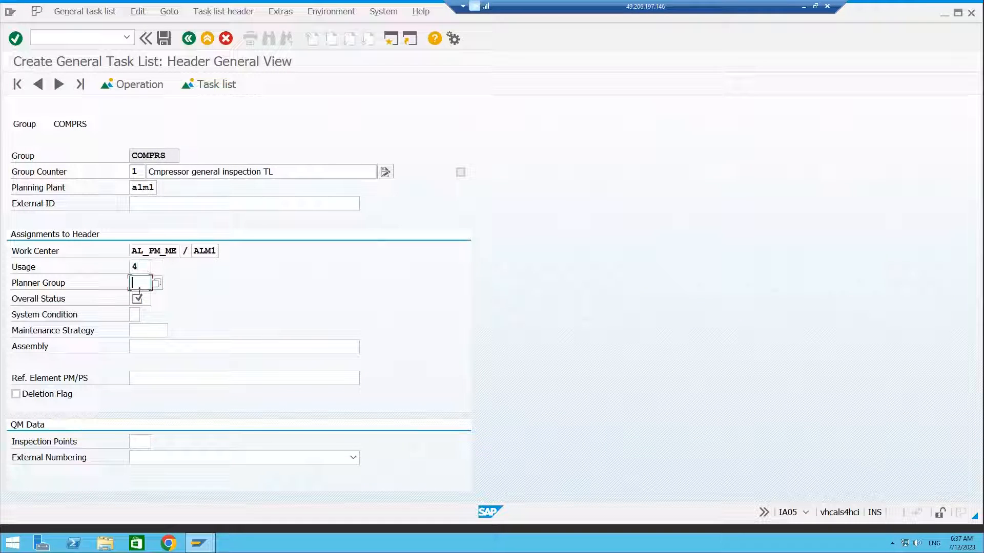
# Set overall status 4 and system condition 0, then confirm the header data.
pyautogui.click(137, 298)
pyautogui.press('space')
pyautogui.click(135, 309)
pyautogui.click(134, 315)
pyautogui.press('space')
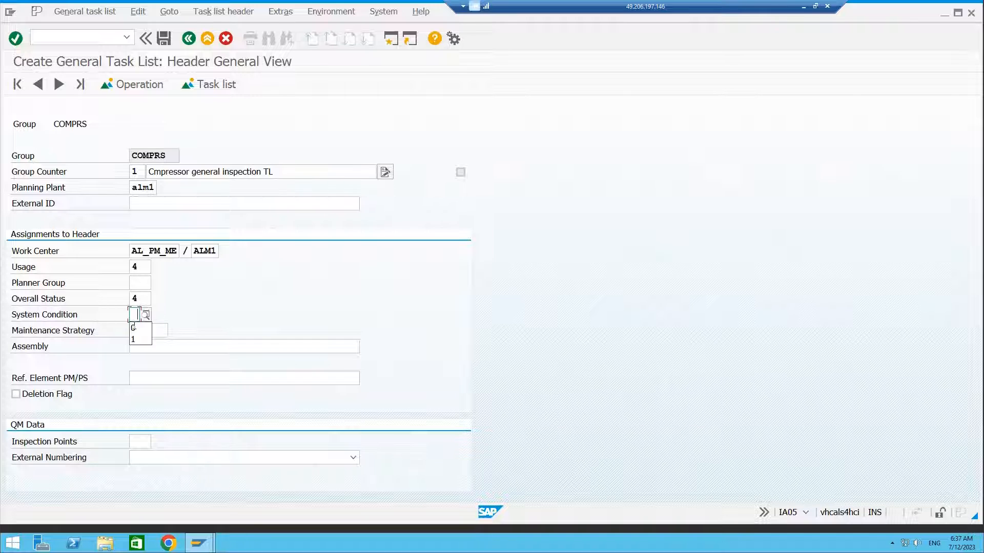
pyautogui.click(143, 328)
pyautogui.press('Return')
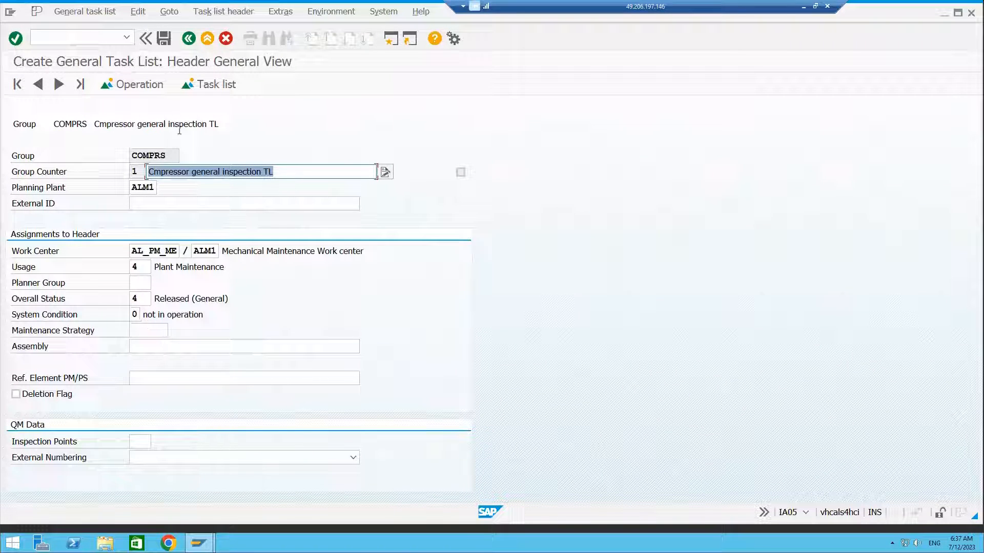
# Open the operation overview and describe operation 0010 as General insp TL for Cmprs - 15 M3/S.
pyautogui.click(143, 84)
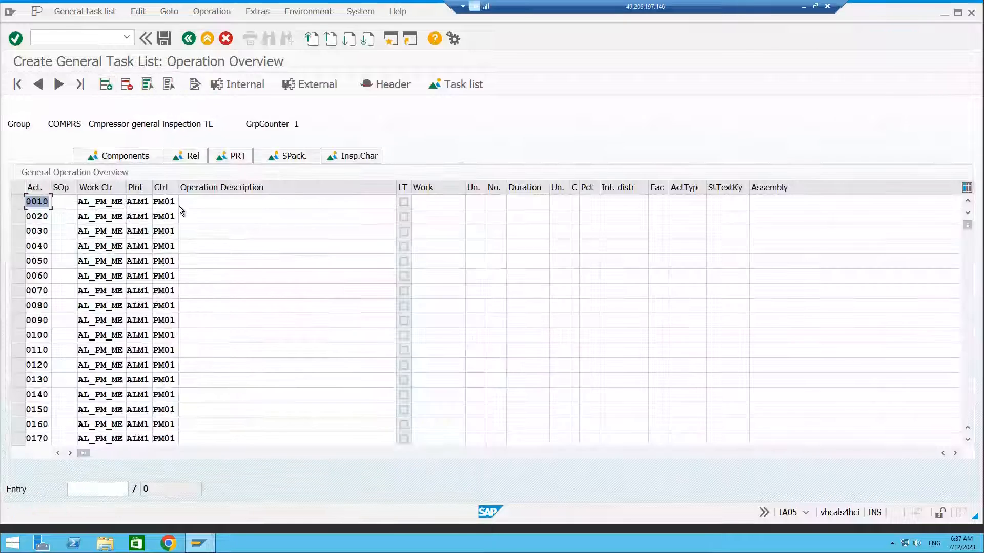
pyautogui.click(189, 202)
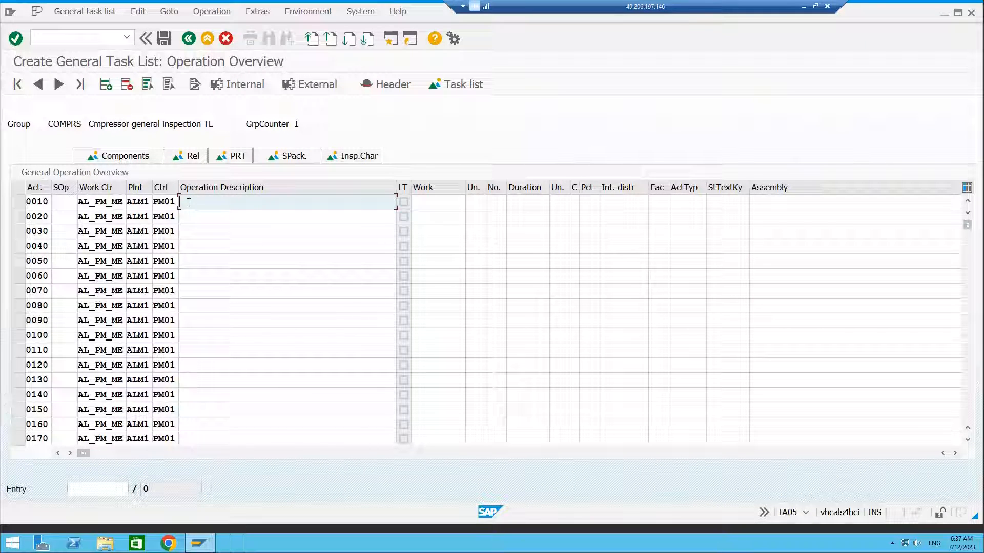
pyautogui.write('General')
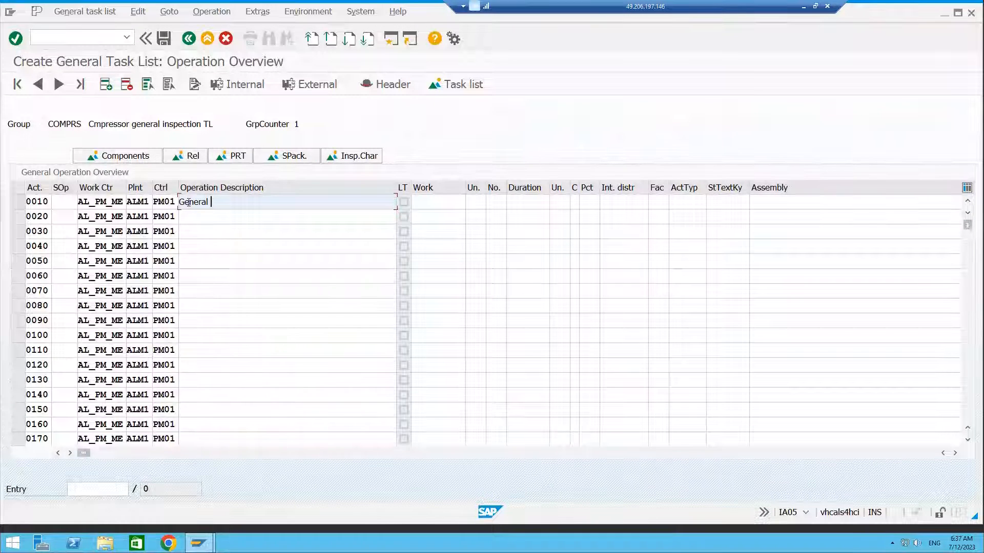
pyautogui.write(' insp TL for ')
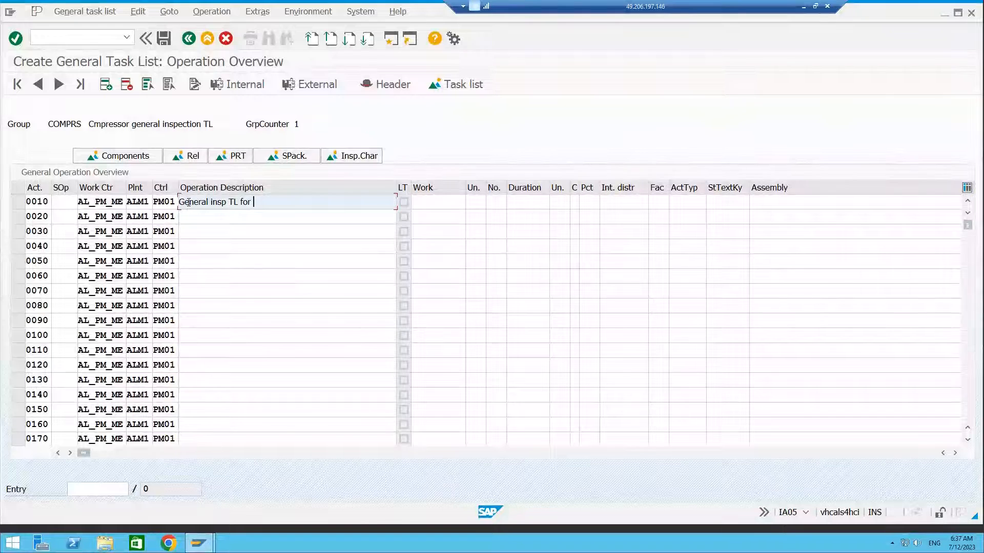
pyautogui.write('Cmprs -')
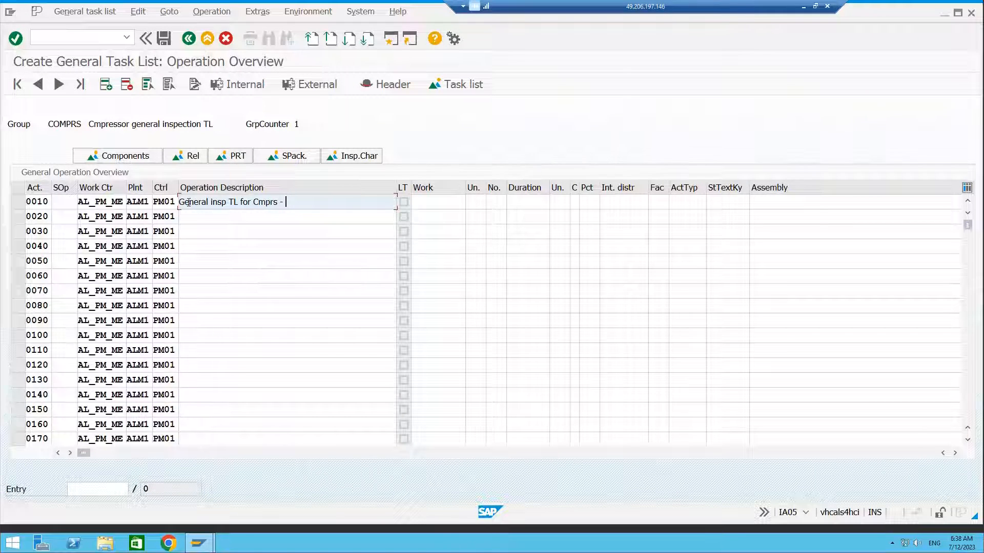
pyautogui.write('5')
pyautogui.press('BackSpace')
pyautogui.write('15 m')
pyautogui.press('BackSpace')
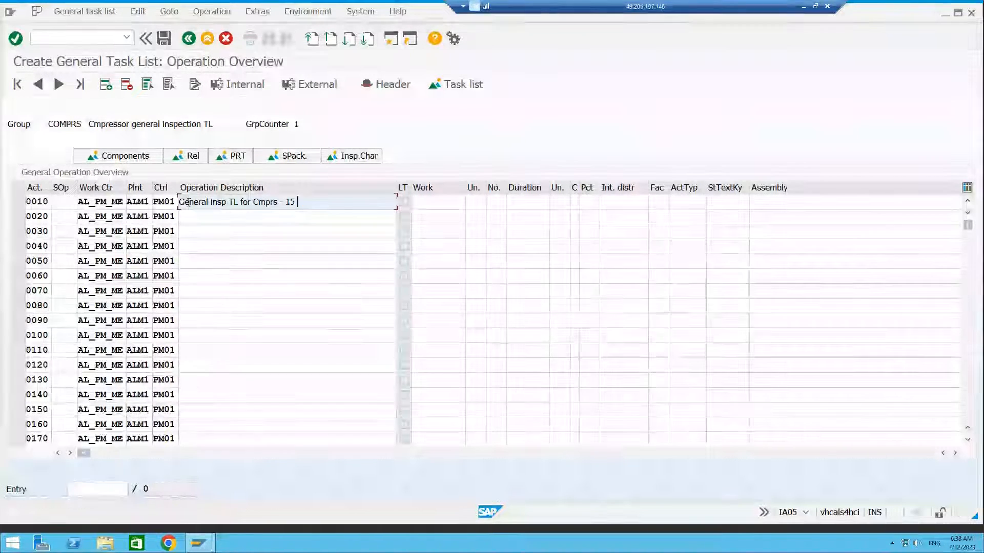
pyautogui.write('M3/S')
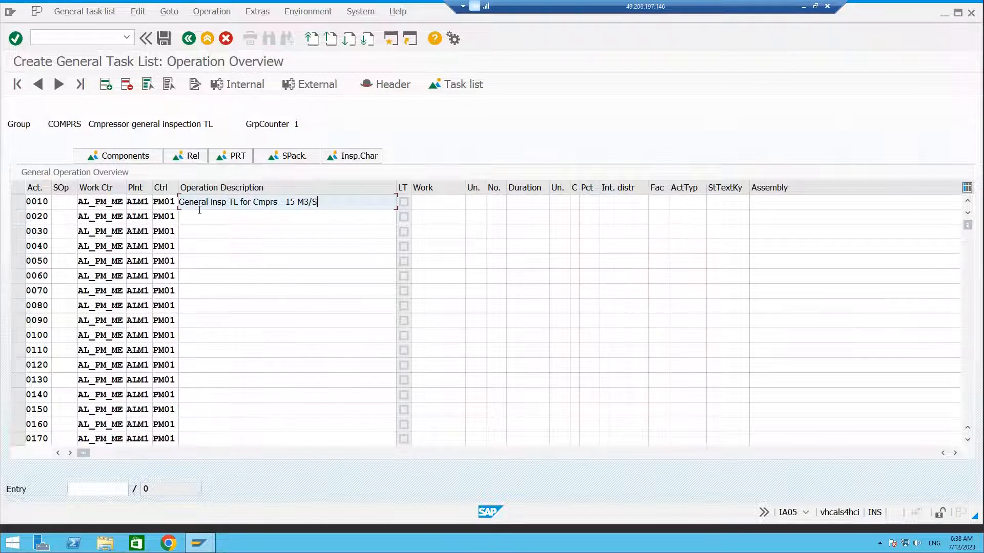
# Copy operation 0010's description into operation 0020.
pyautogui.click(203, 213)
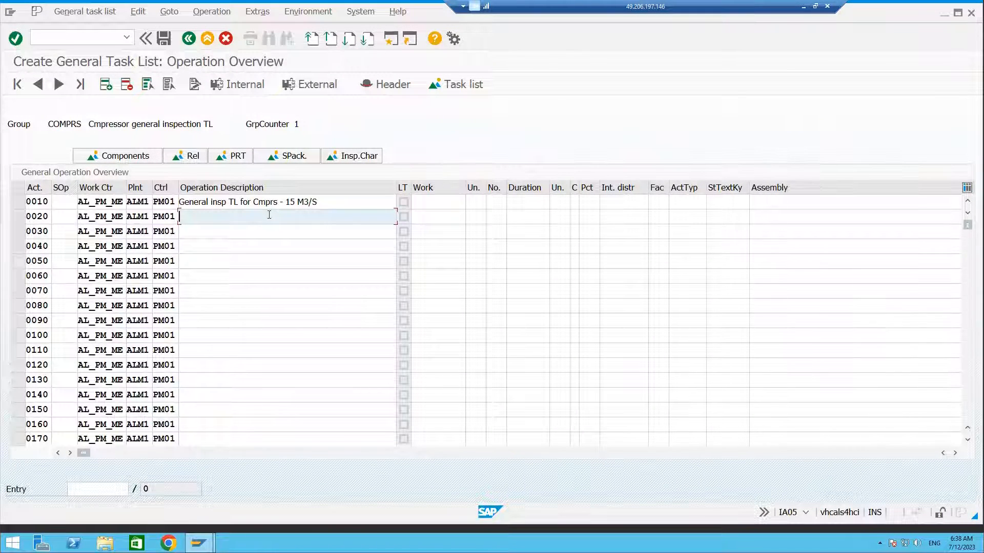
pyautogui.click(324, 202)
pyautogui.moveTo(324, 202); pyautogui.dragTo(290, 202)
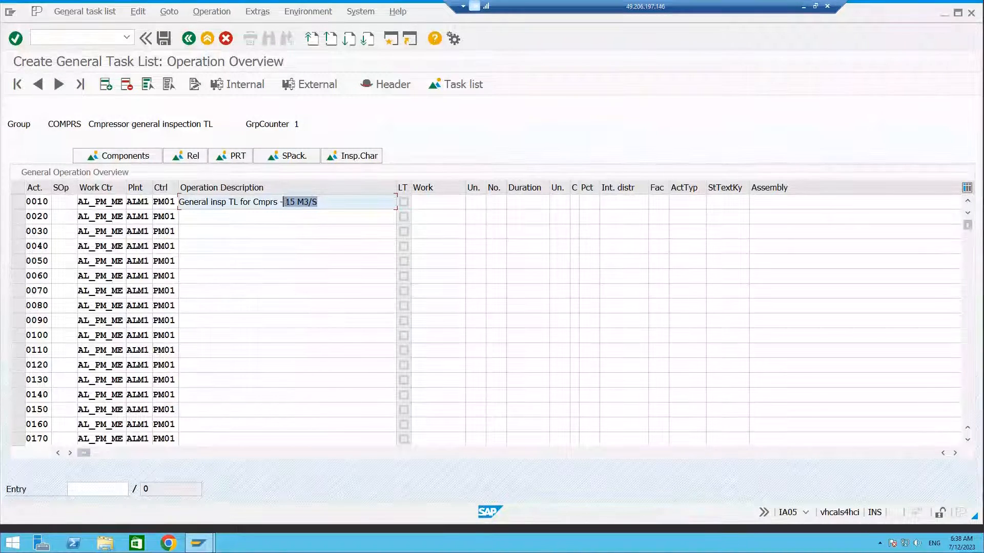
pyautogui.click(258, 214)
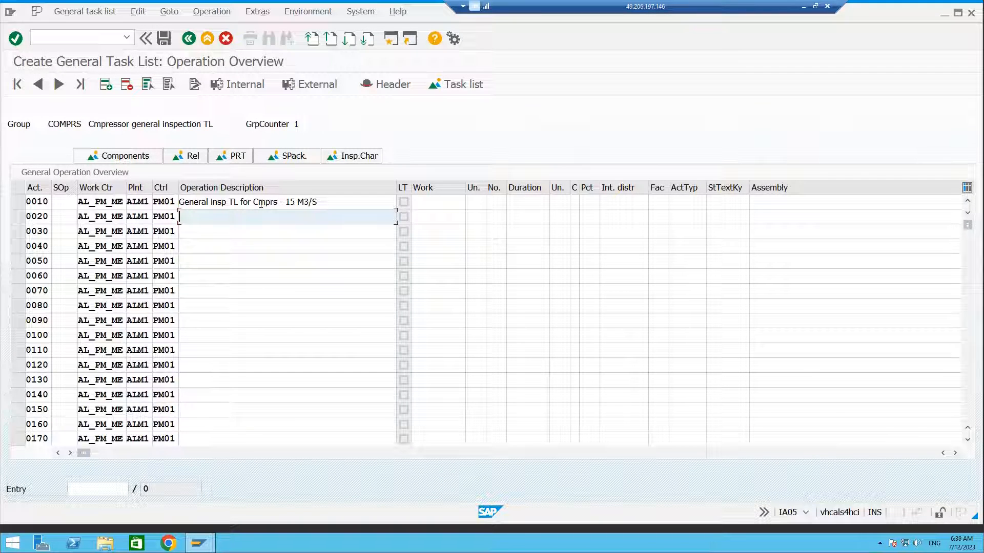
pyautogui.press('Down')
pyautogui.press('Down')
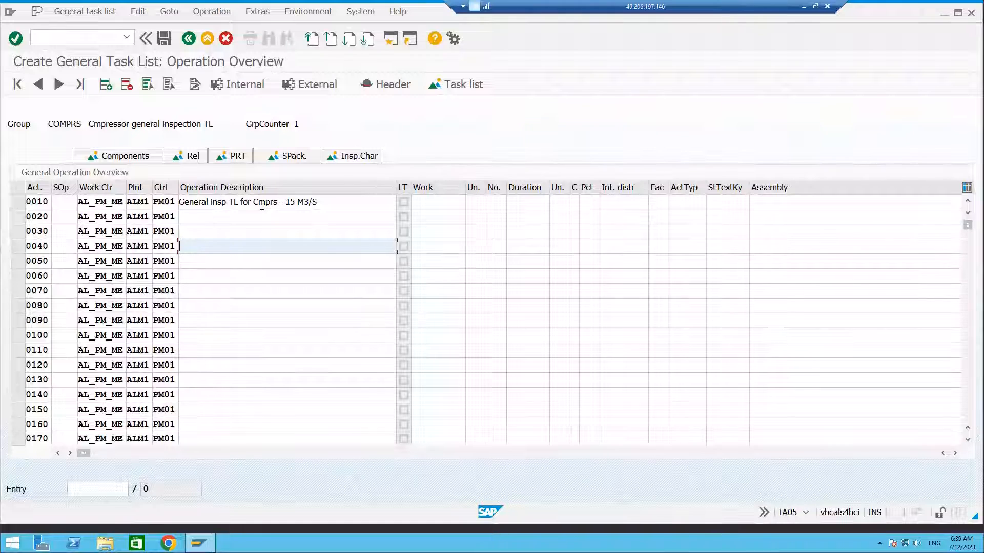
pyautogui.click(260, 210)
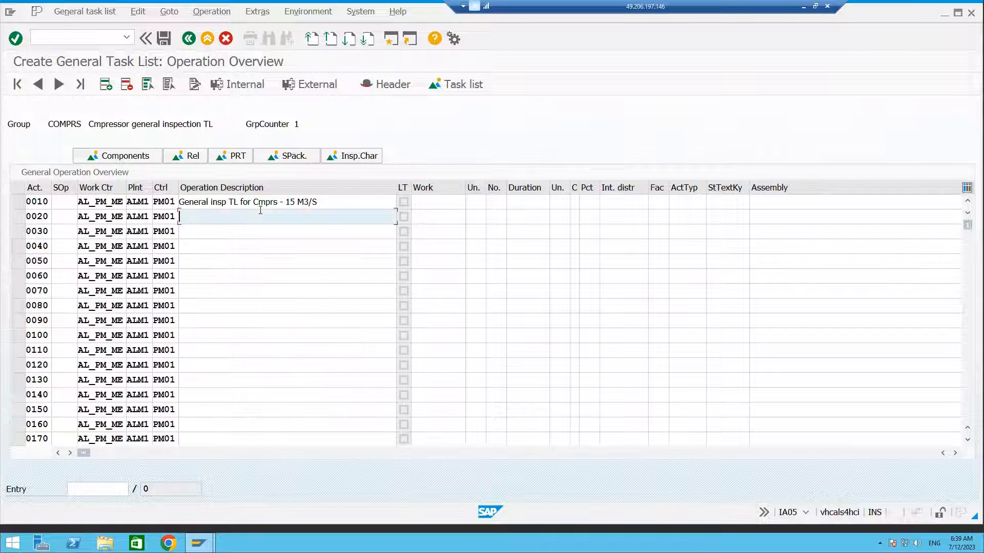
pyautogui.click(329, 203)
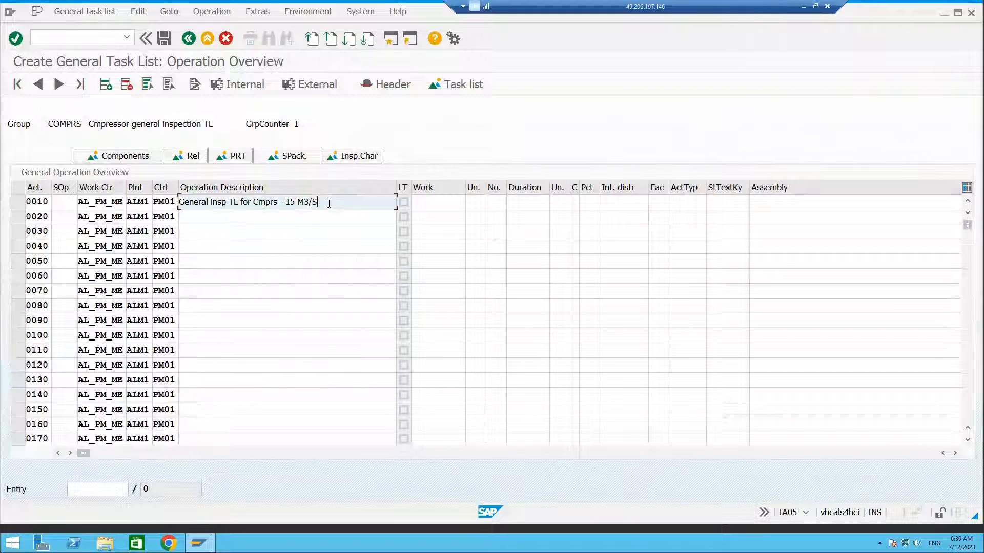
pyautogui.moveTo(329, 203); pyautogui.dragTo(285, 202)
pyautogui.click(291, 216)
pyautogui.moveTo(315, 203); pyautogui.dragTo(179, 196)
pyautogui.hotkey('ctrl', 'c')
pyautogui.click(192, 216)
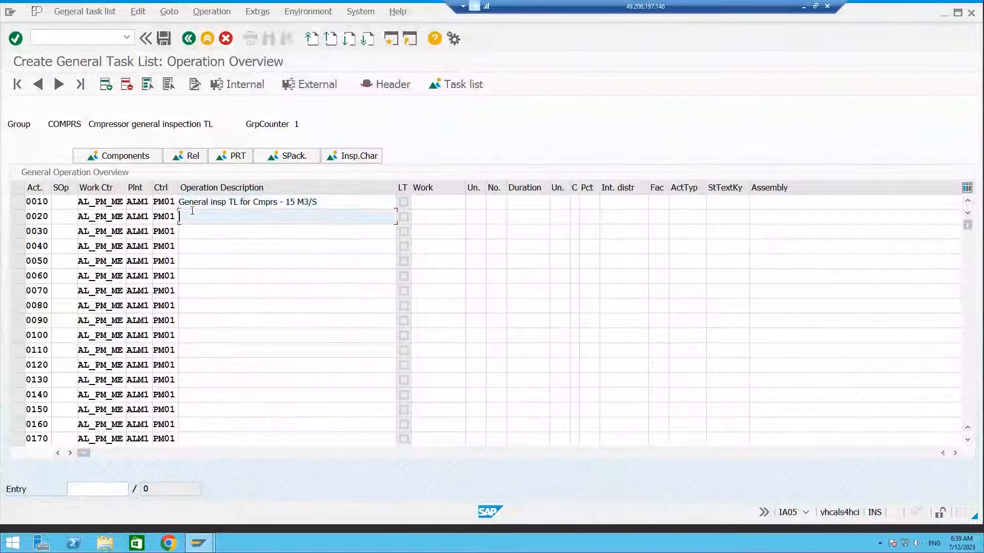
pyautogui.hotkey('ctrl', 'v')
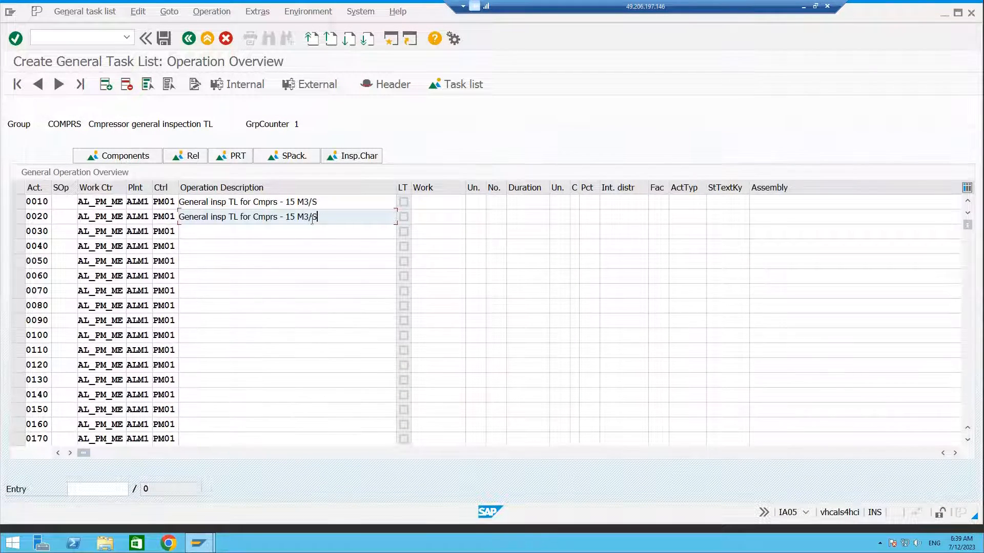
# Change operation 0020's description to General insp TL for Cmprs - 30 M3/S.
pyautogui.click(294, 216)
pyautogui.press('BackSpace')
pyautogui.press('BackSpace')
pyautogui.write('30')
pyautogui.click(306, 227)
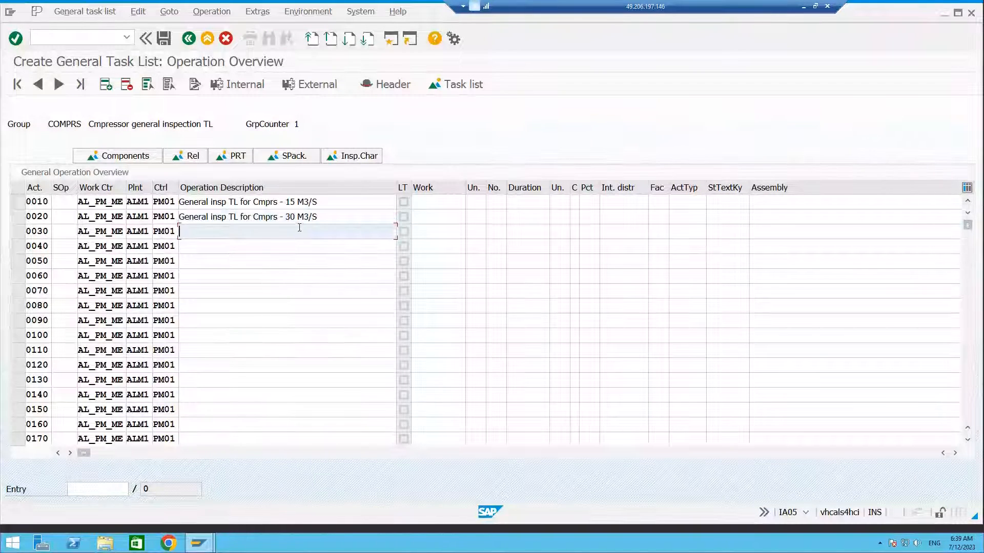
# Copy operation 0020's description into operation 0030 and change it to General insp TL for Cmprs - 45 M3/S.
pyautogui.click(323, 217)
pyautogui.moveTo(323, 216); pyautogui.dragTo(164, 219)
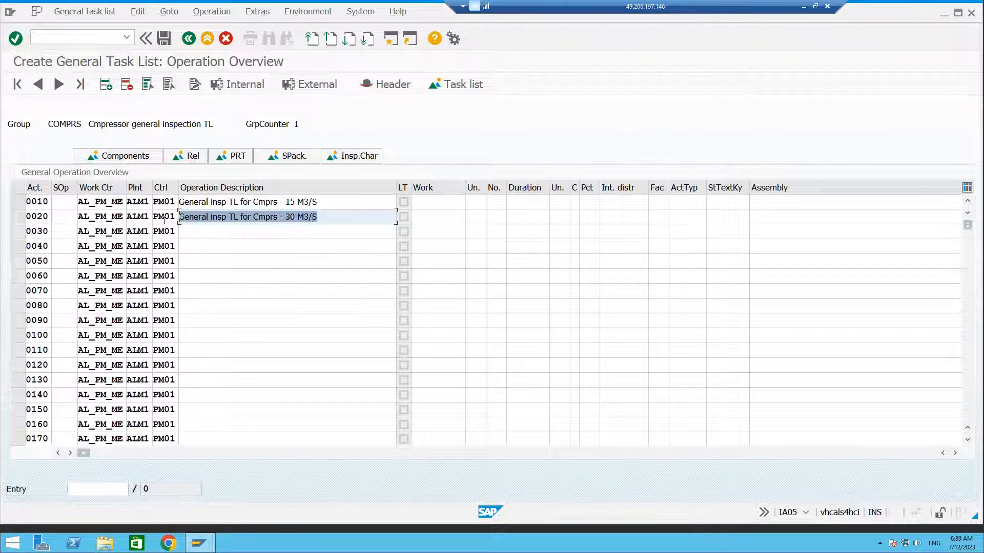
pyautogui.hotkey('ctrl', 'c')
pyautogui.click(197, 231)
pyautogui.hotkey('ctrl', 'v')
pyautogui.click(296, 233)
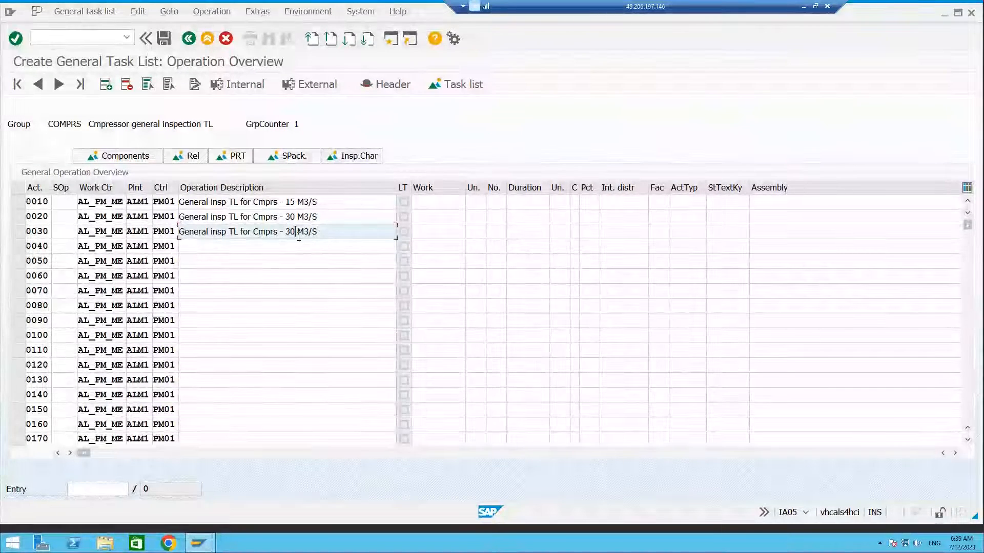
pyautogui.press('BackSpace')
pyautogui.press('BackSpace')
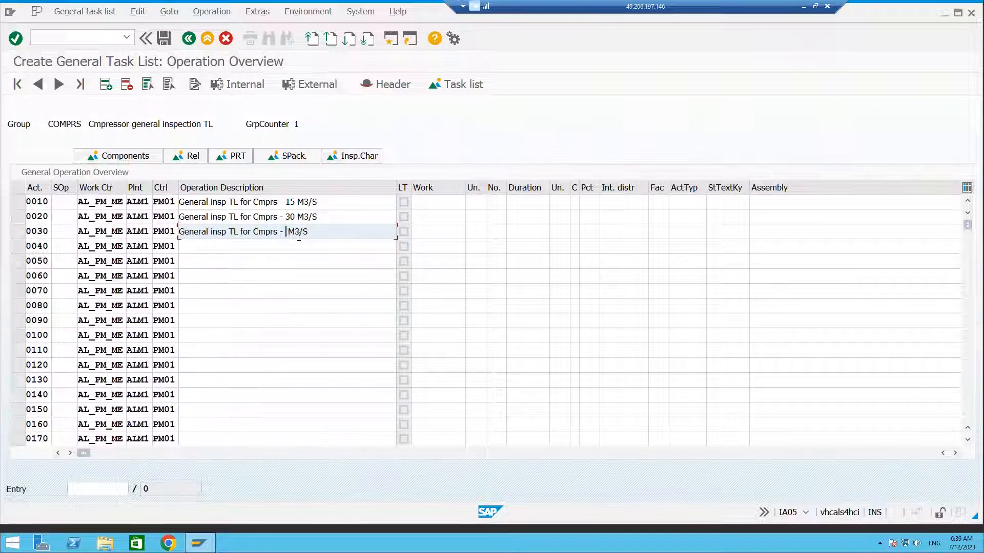
pyautogui.write('45')
# Enter work of 4, 3 and 4 for operations 0010, 0020 and 0030.
pyautogui.click(442, 201)
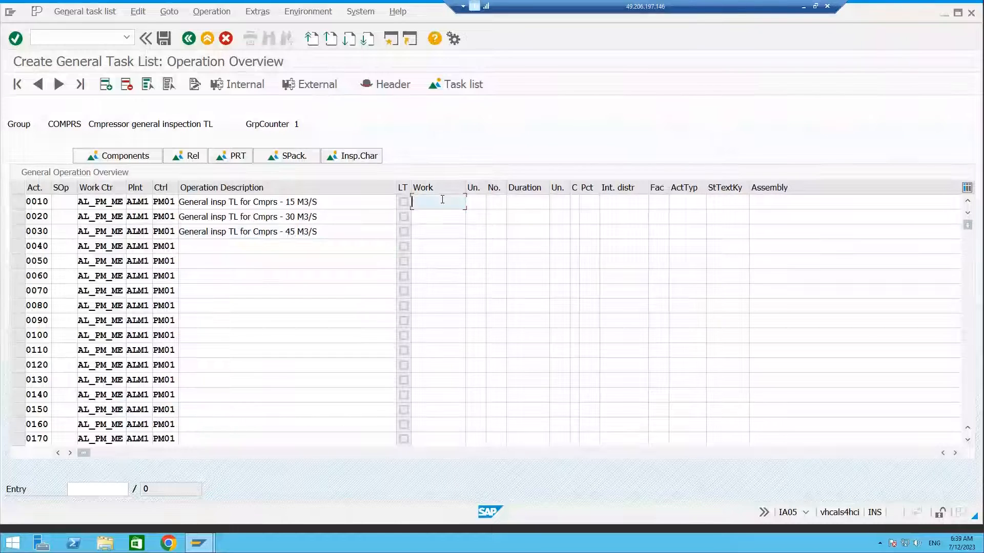
pyautogui.write('4')
pyautogui.click(433, 218)
pyautogui.write('3.0')
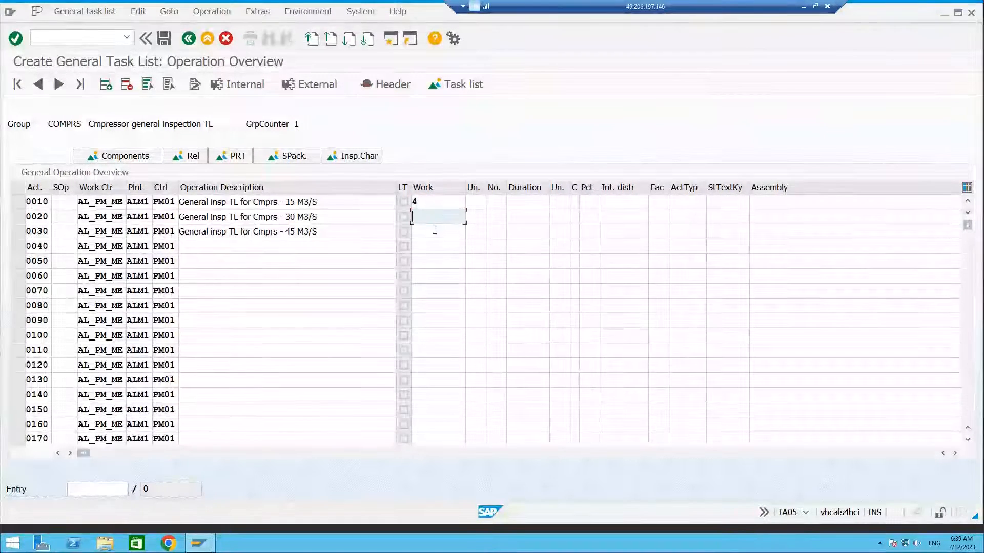
pyautogui.press('BackSpace')
pyautogui.press('BackSpace')
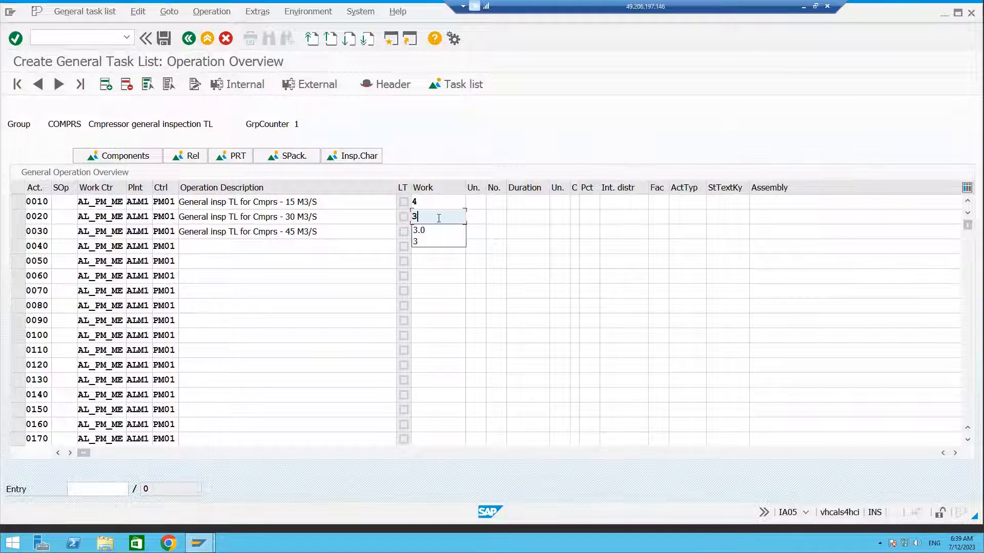
pyautogui.click(451, 242)
pyautogui.click(424, 233)
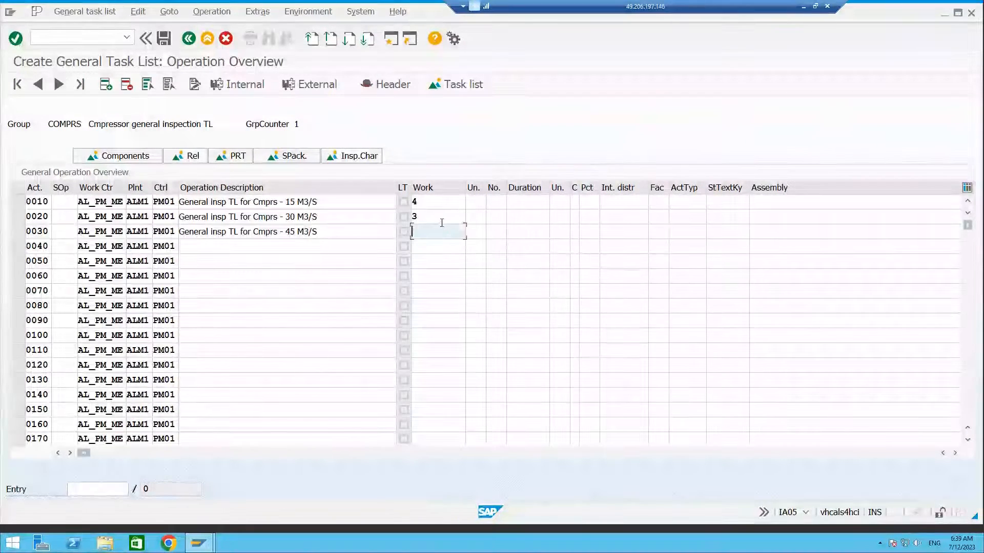
pyautogui.write('4')
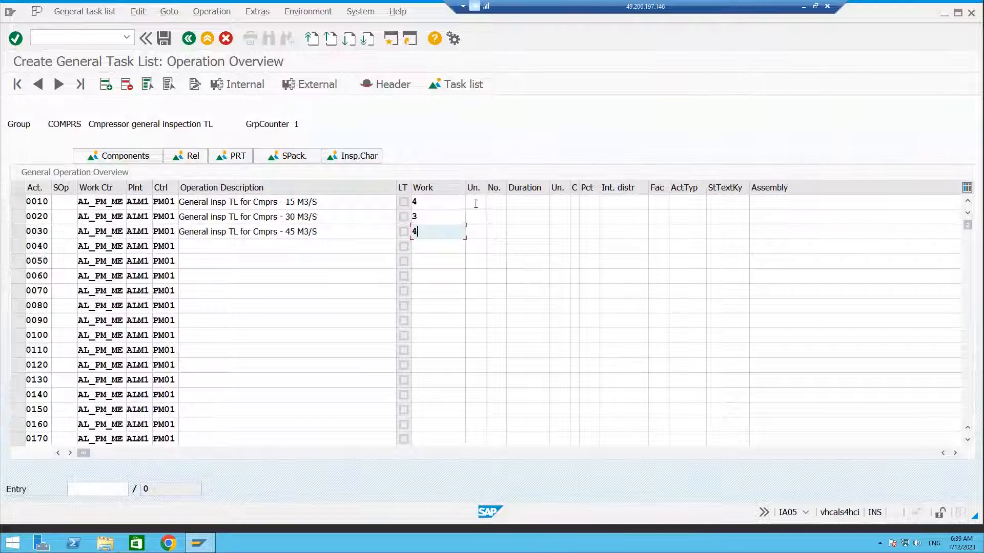
# Set the work unit to HR for all three operations.
pyautogui.click(474, 203)
pyautogui.write('HR')
pyautogui.click(475, 217)
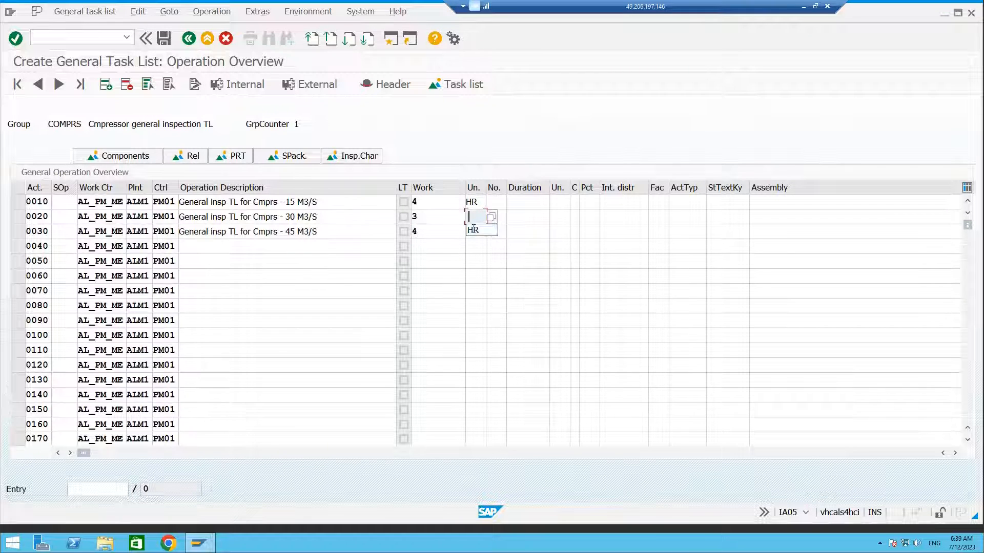
pyautogui.write('HR')
pyautogui.click(476, 232)
pyautogui.write('HR')
# Set the number of persons to 1 for all three operations.
pyautogui.click(499, 203)
pyautogui.write('1')
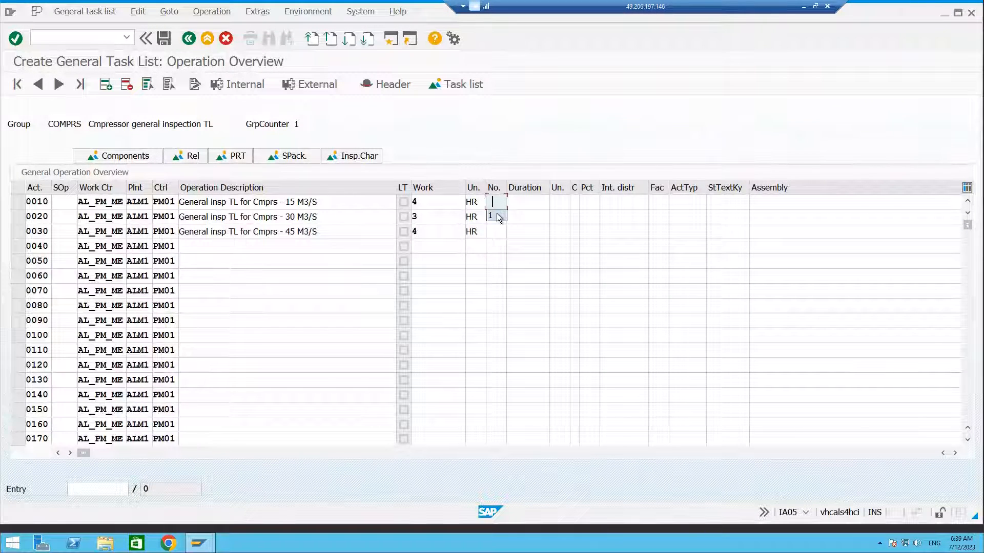
pyautogui.click(495, 217)
pyautogui.click(495, 235)
pyautogui.click(493, 233)
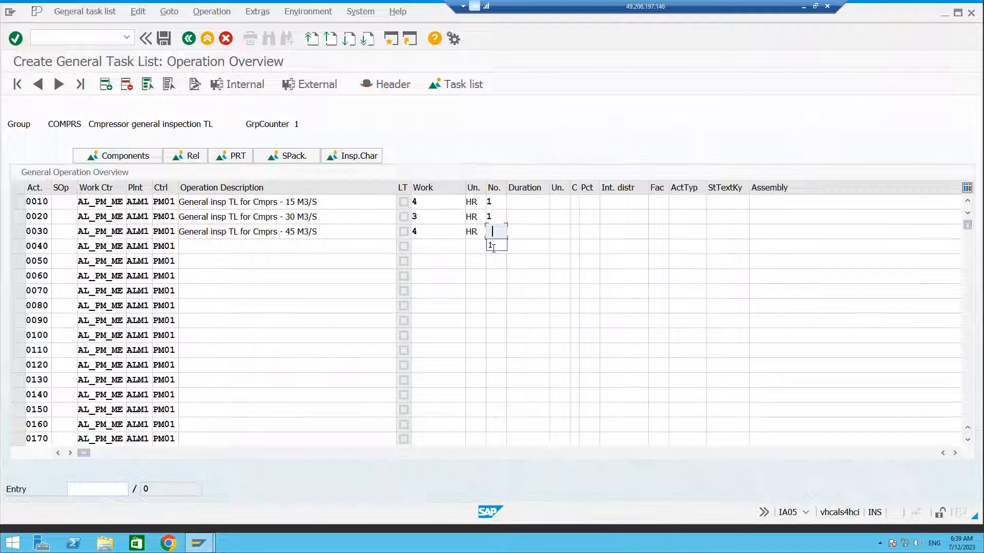
pyautogui.click(494, 236)
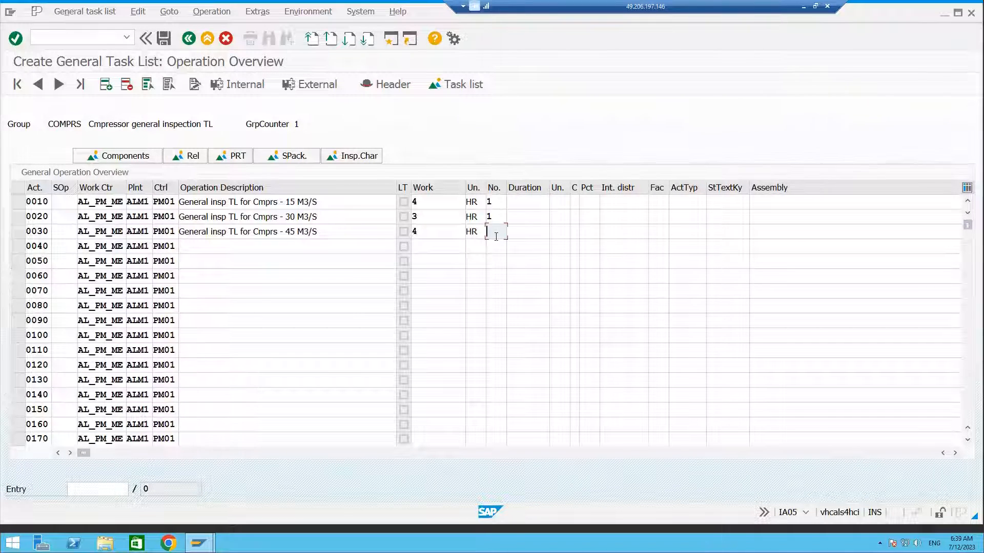
pyautogui.write('1')
# Set the duration unit to H for all three operations.
pyautogui.click(523, 202)
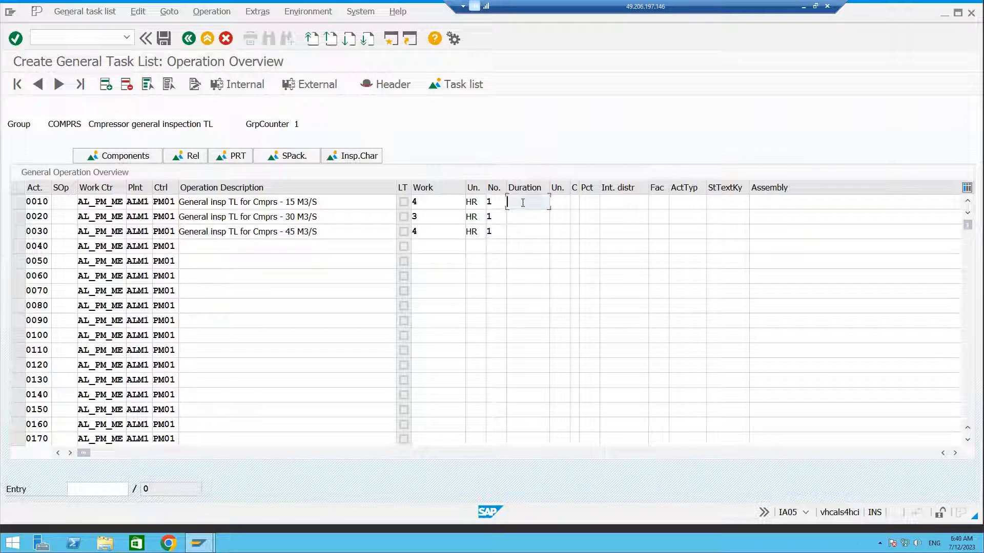
pyautogui.click(561, 202)
pyautogui.write('H')
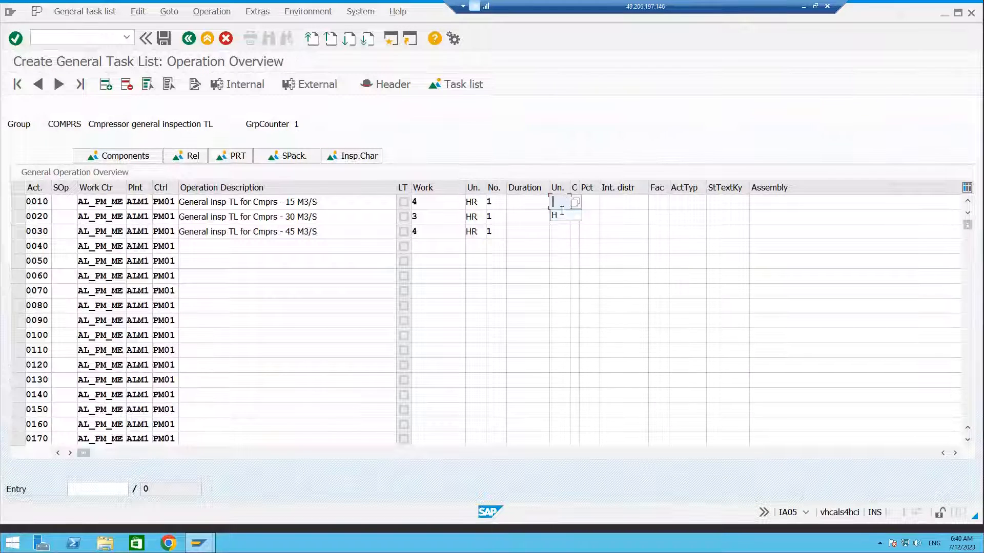
pyautogui.click(559, 216)
pyautogui.click(557, 231)
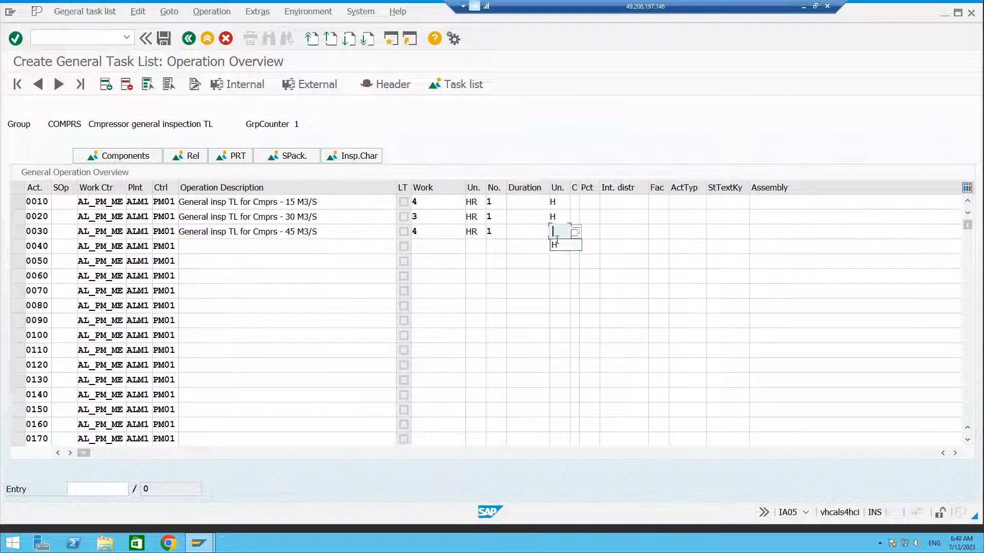
pyautogui.click(557, 230)
pyautogui.write('H')
# Set calculation key 1 Calculate duration for all three operations and confirm the entries.
pyautogui.click(574, 201)
pyautogui.click(590, 203)
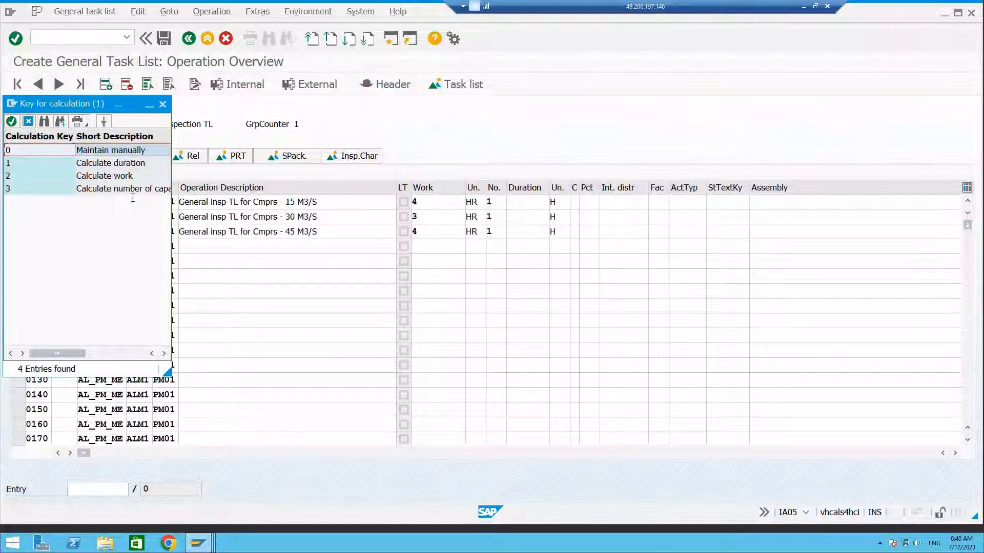
pyautogui.doubleClick(102, 149)
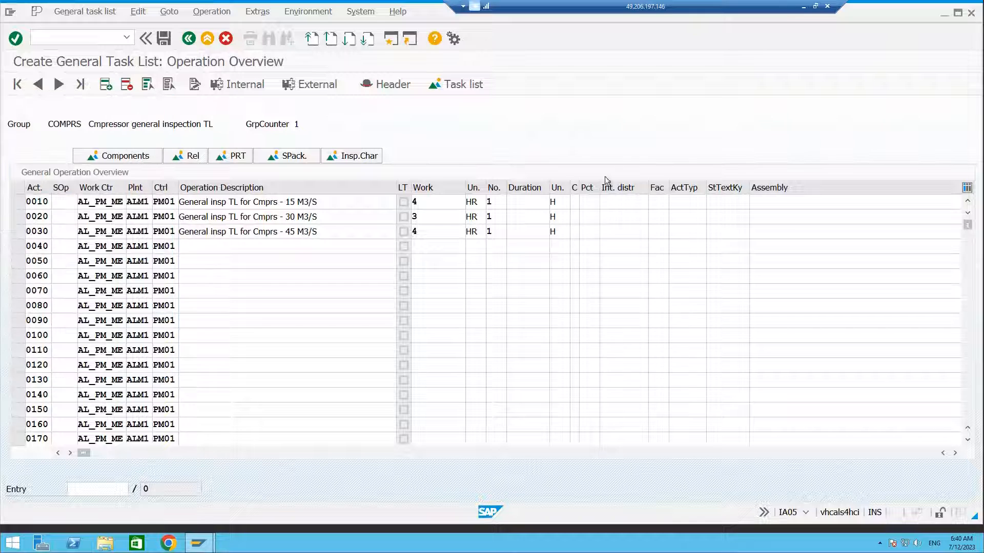
pyautogui.click(576, 218)
pyautogui.write('1')
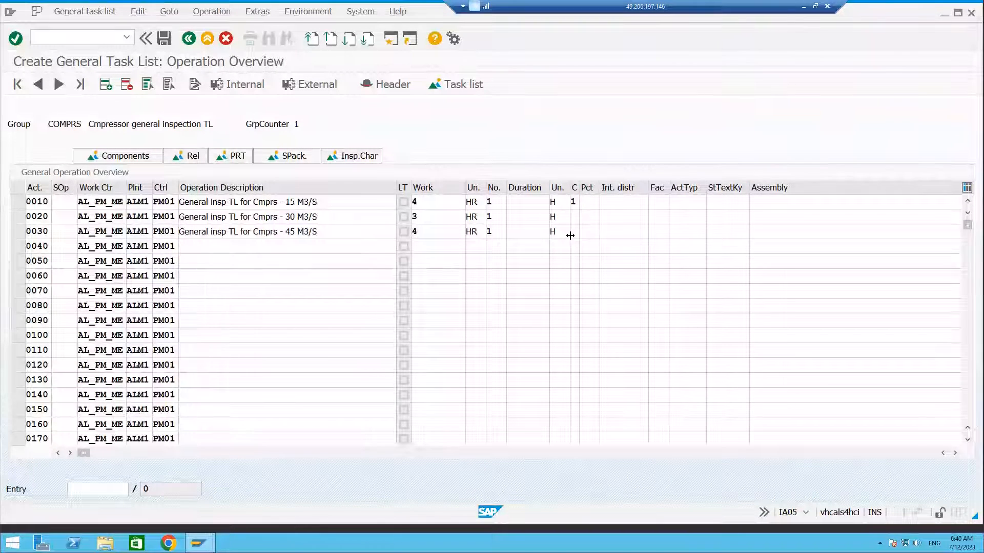
pyautogui.click(577, 231)
pyautogui.write('1')
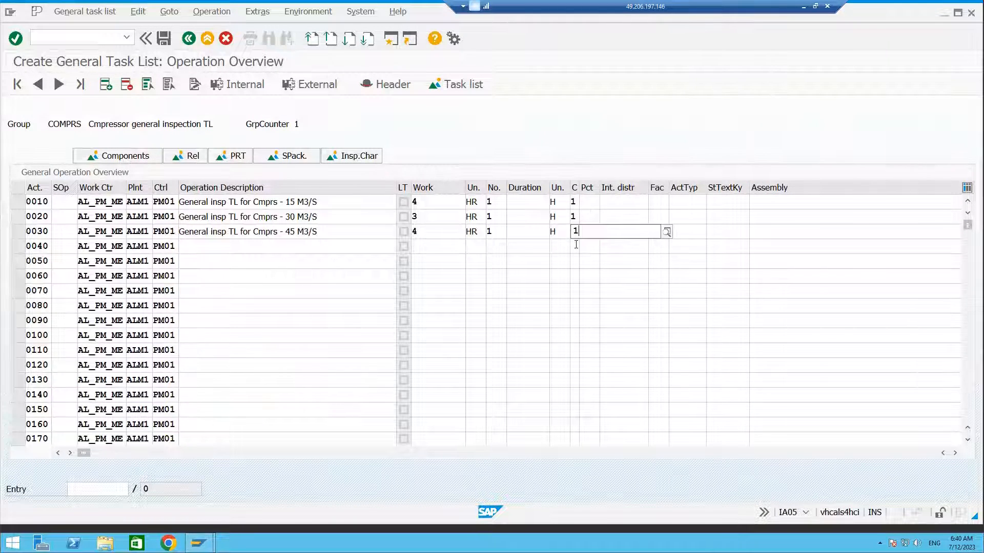
pyautogui.press('Return')
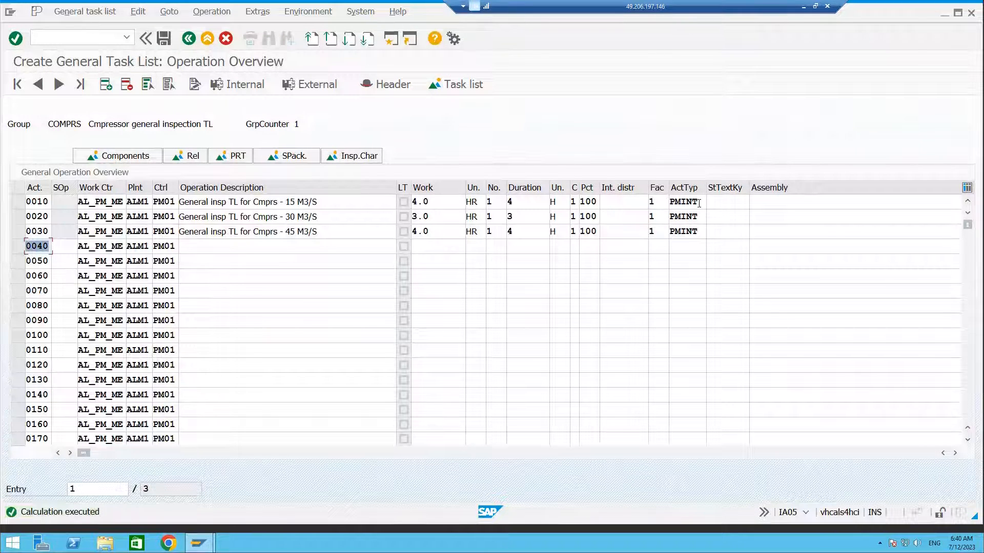
# Save the general task list.
pyautogui.moveTo(698, 204); pyautogui.dragTo(669, 229)
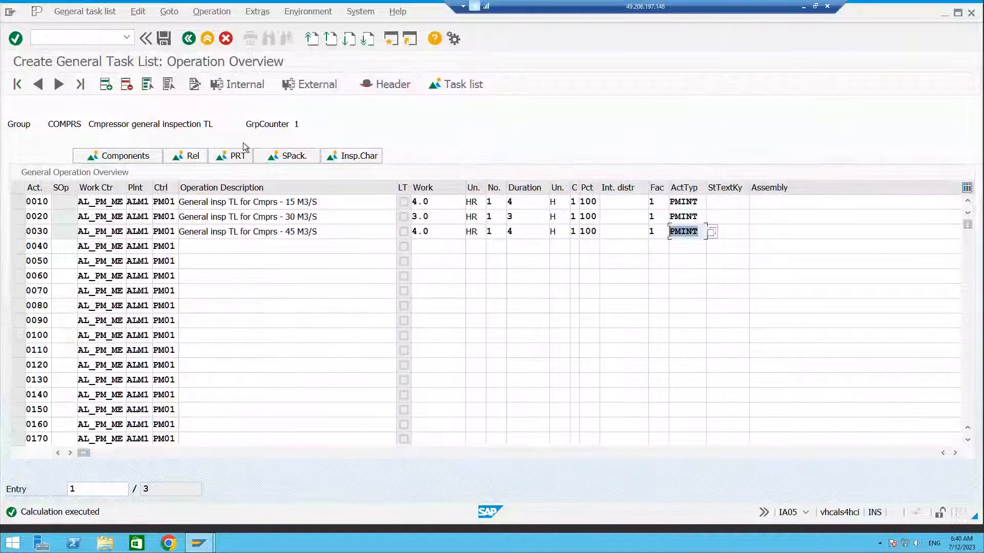
pyautogui.click(159, 38)
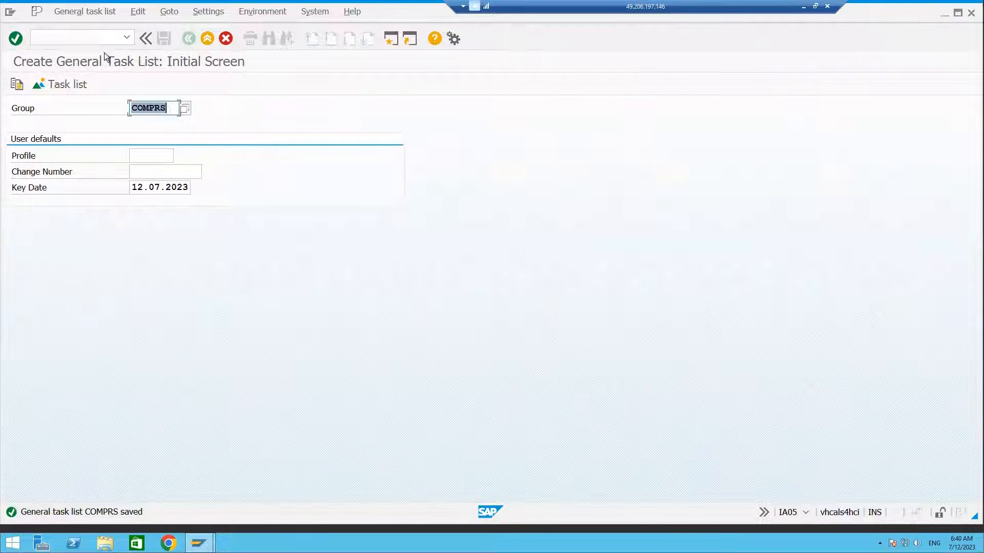
# Open transaction CT04 for characteristics in a new session.
pyautogui.click(97, 35)
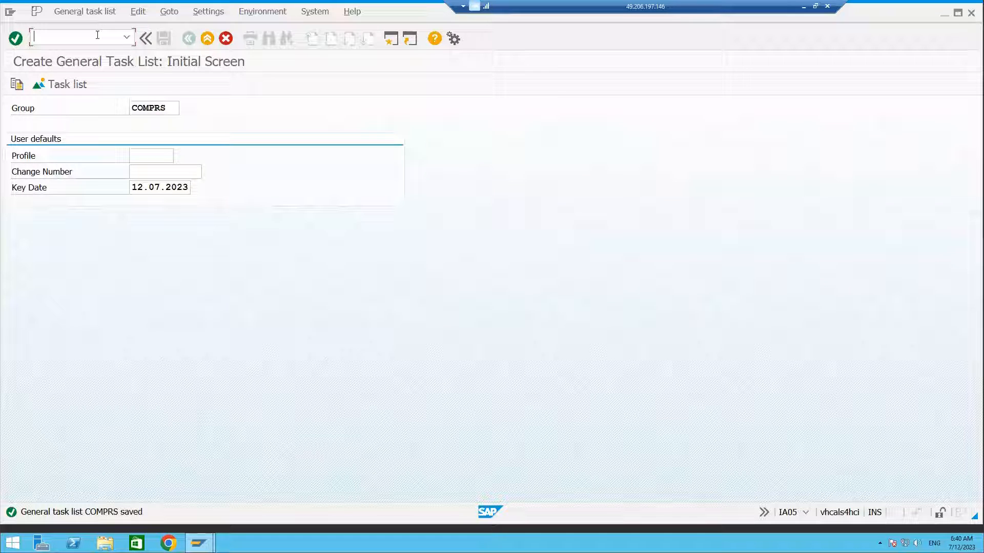
pyautogui.write('/O')
pyautogui.write('IA07')
pyautogui.press('Return')
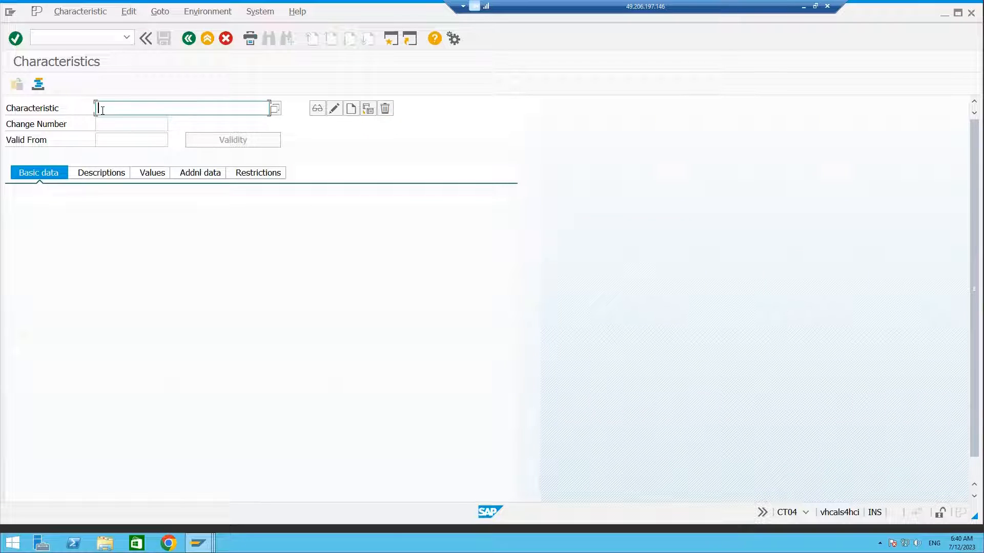
# Start creating a characteristic named COMRS_CAPACITY.
pyautogui.write('COMRS_CAPACITY')
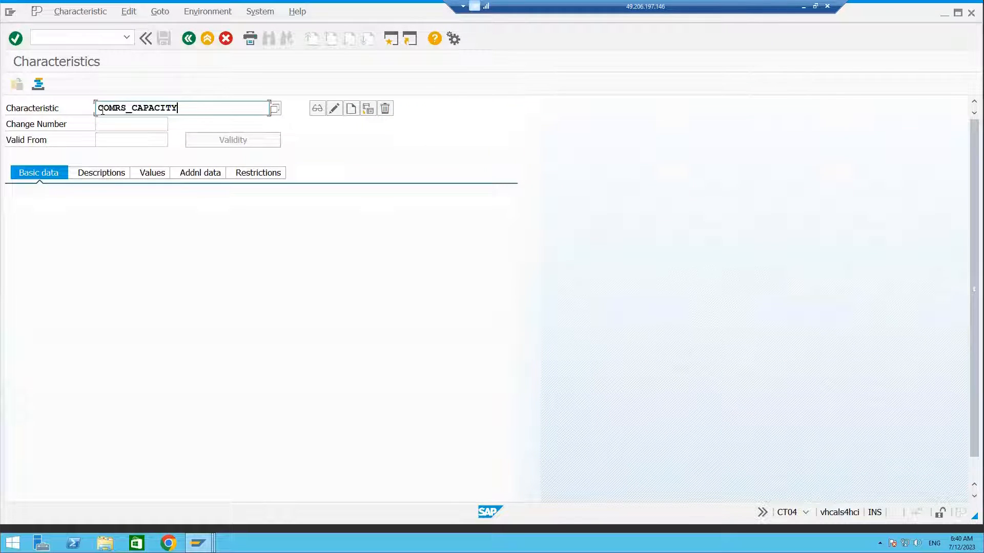
pyautogui.click(350, 109)
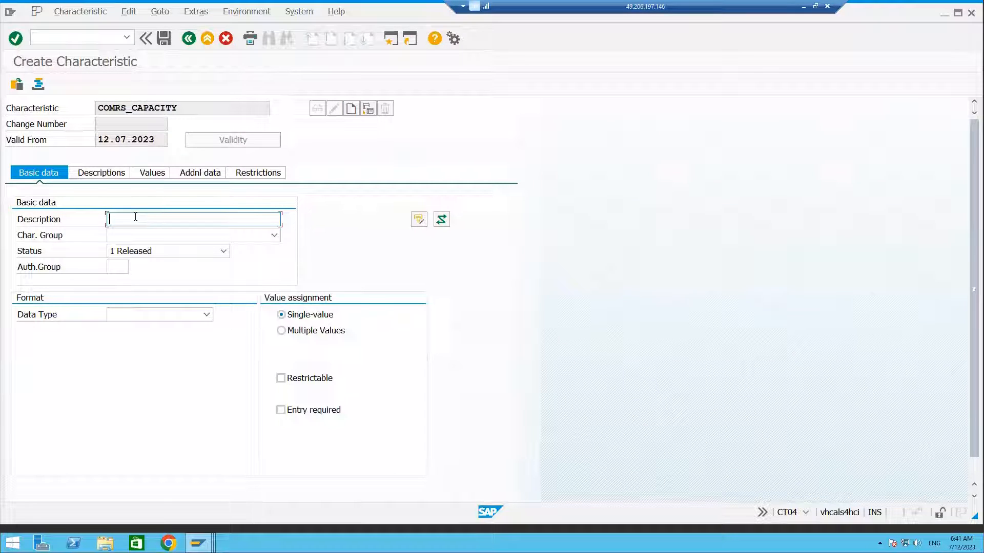
# Describe the characteristic as Compressor capacity and set its data type to NUM Numeric Format.
pyautogui.write('Compressor capacity')
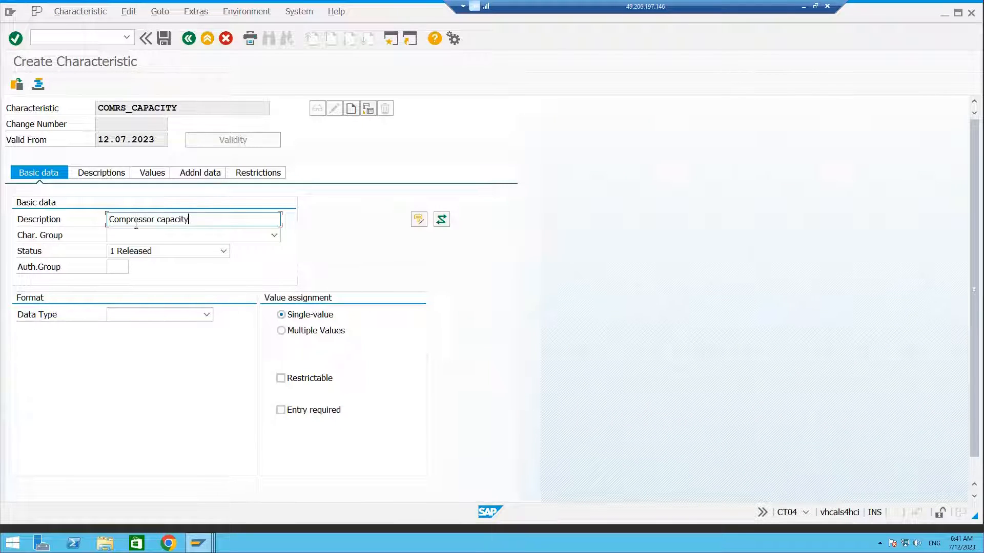
pyautogui.click(158, 314)
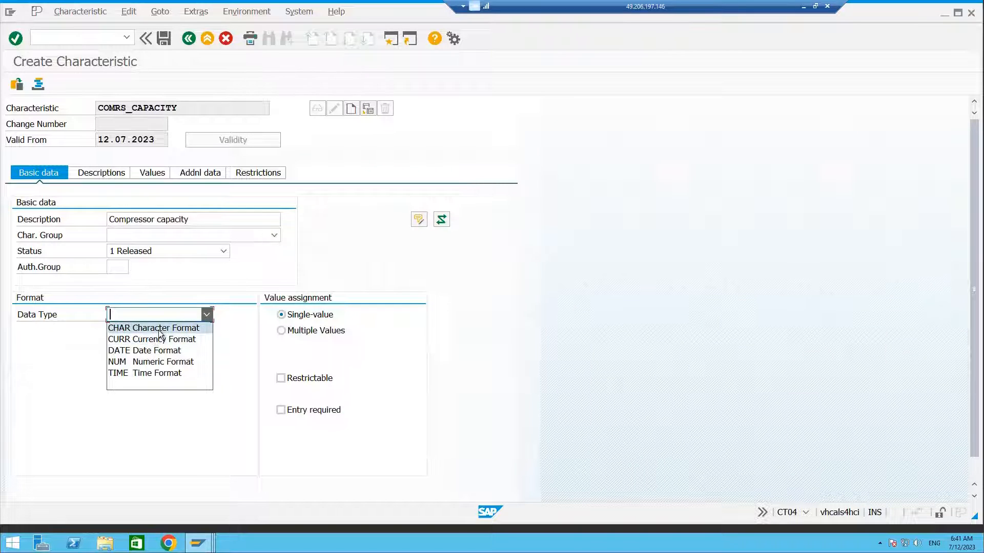
pyautogui.click(154, 362)
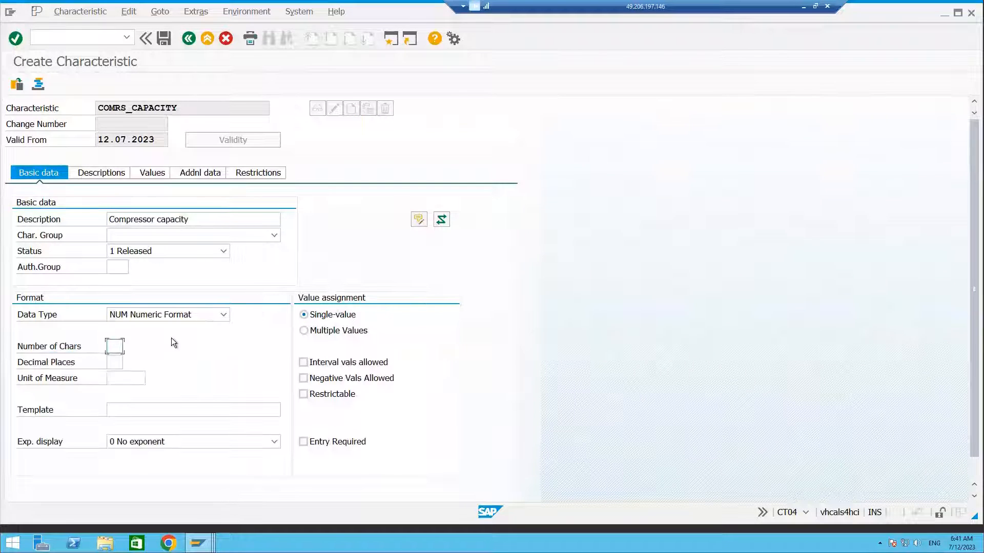
# Set the number of characters to 3 and decimal places to 0.
pyautogui.write('3')
pyautogui.click(114, 361)
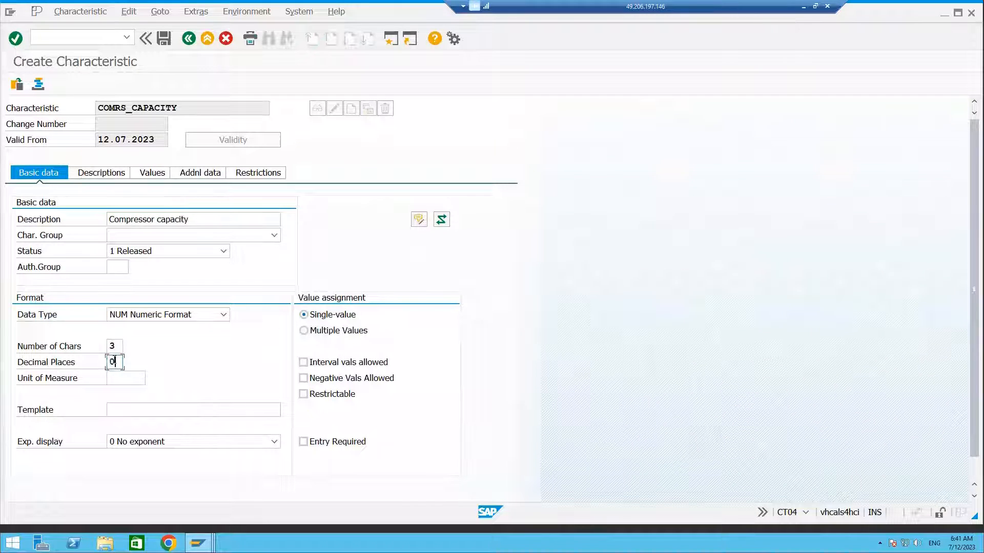
pyautogui.write('0')
# Set the characteristic's unit of measure to m3/s, finding it in the unit search list.
pyautogui.click(117, 378)
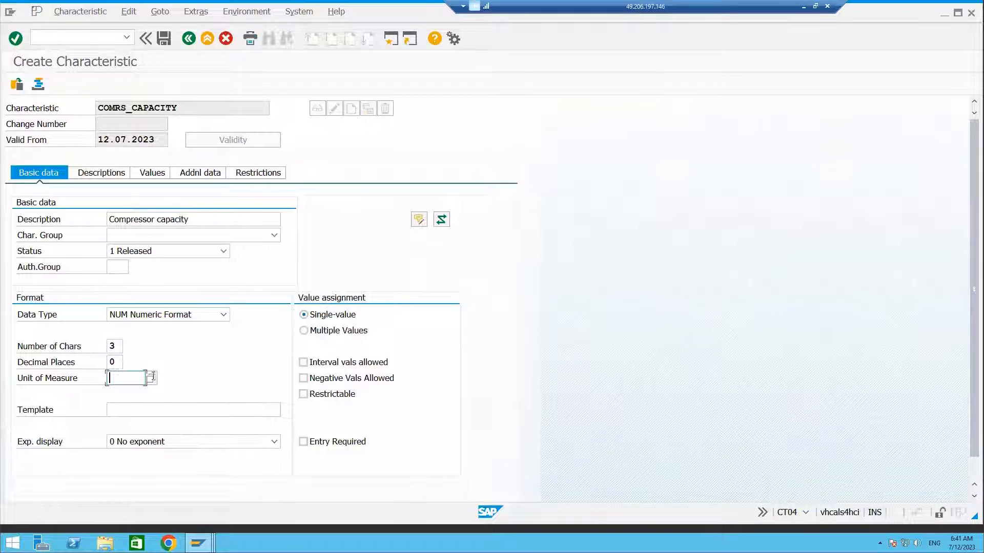
pyautogui.click(152, 378)
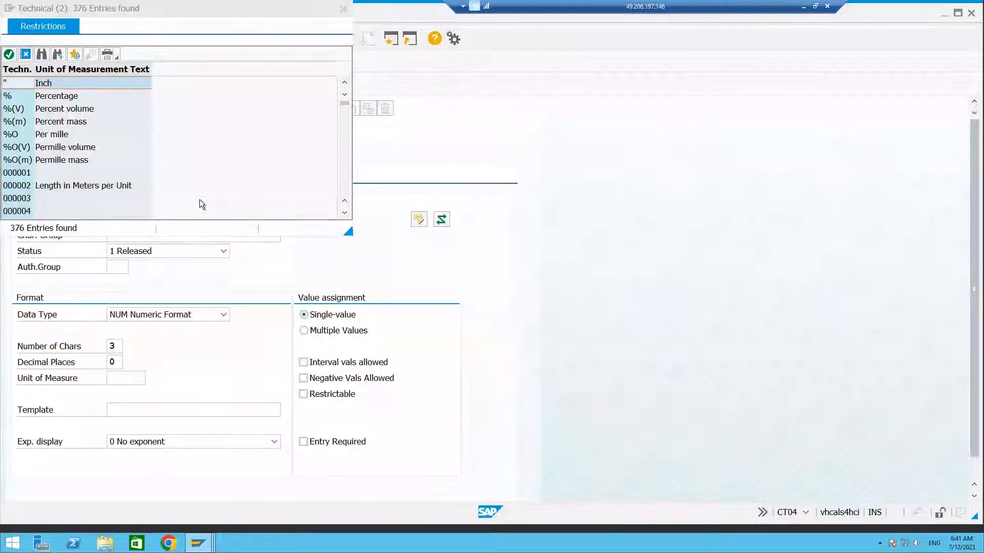
pyautogui.scroll(-5, 101, 108)
pyautogui.moveTo(166, 6); pyautogui.dragTo(388, 52)
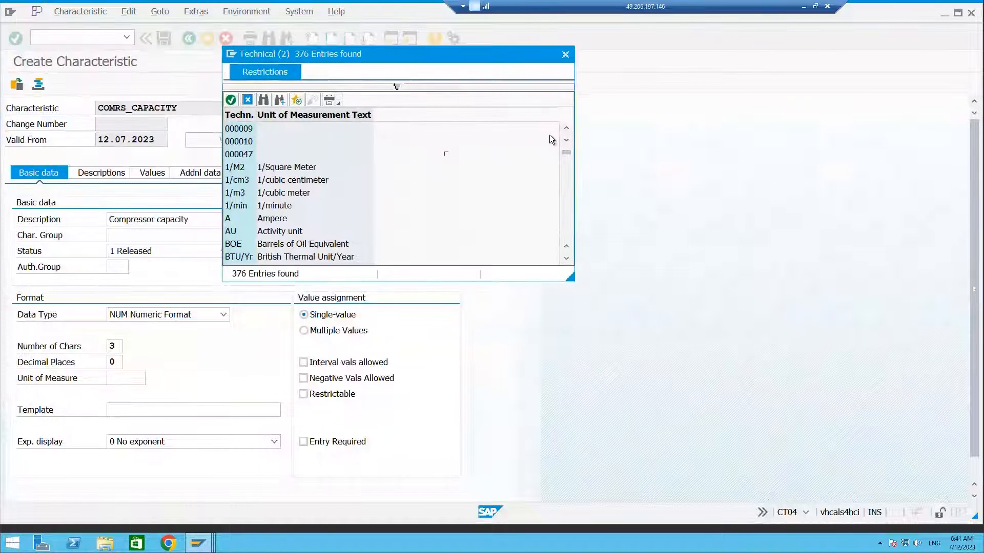
pyautogui.click(263, 99)
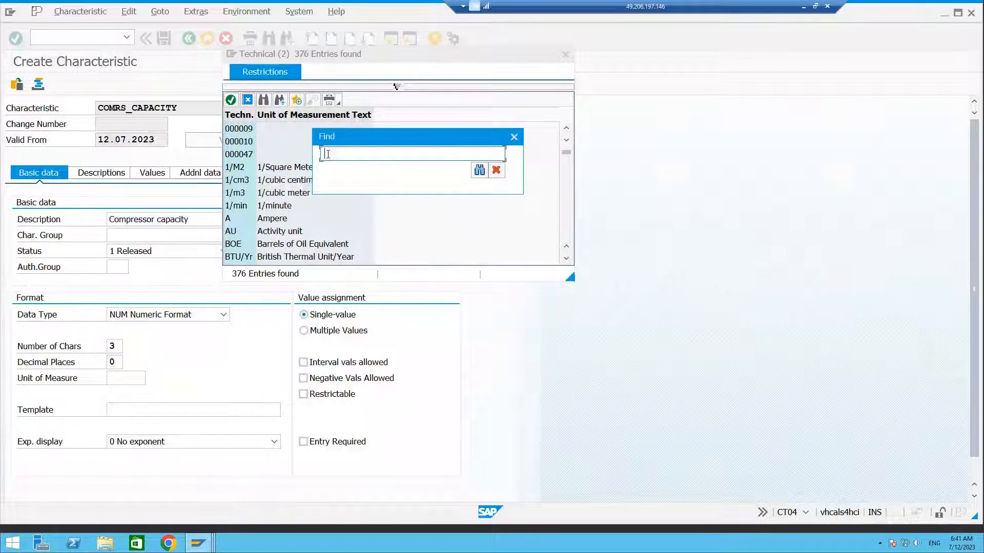
pyautogui.write('m3/s')
pyautogui.press('Return')
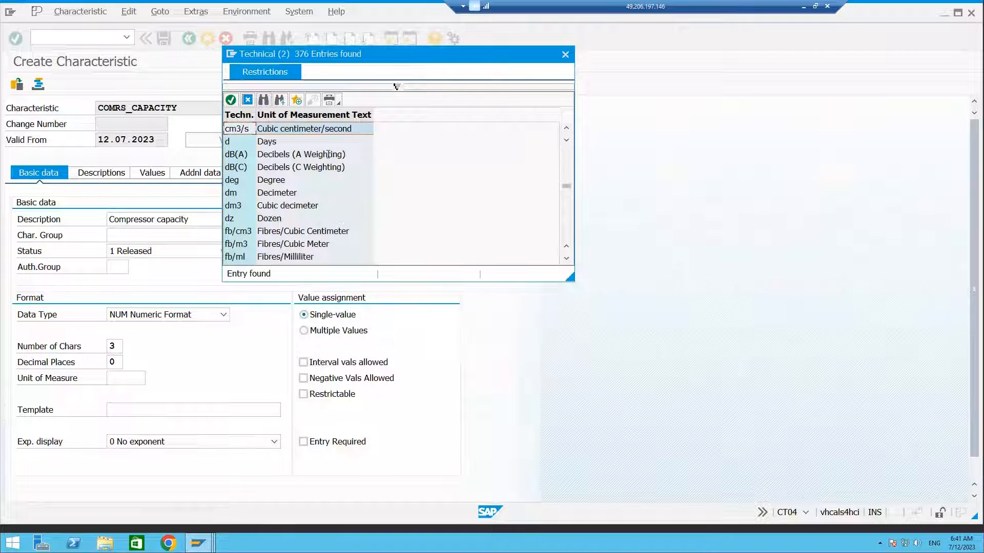
pyautogui.scroll(-2, 320, 161)
pyautogui.scroll(-2, 313, 177)
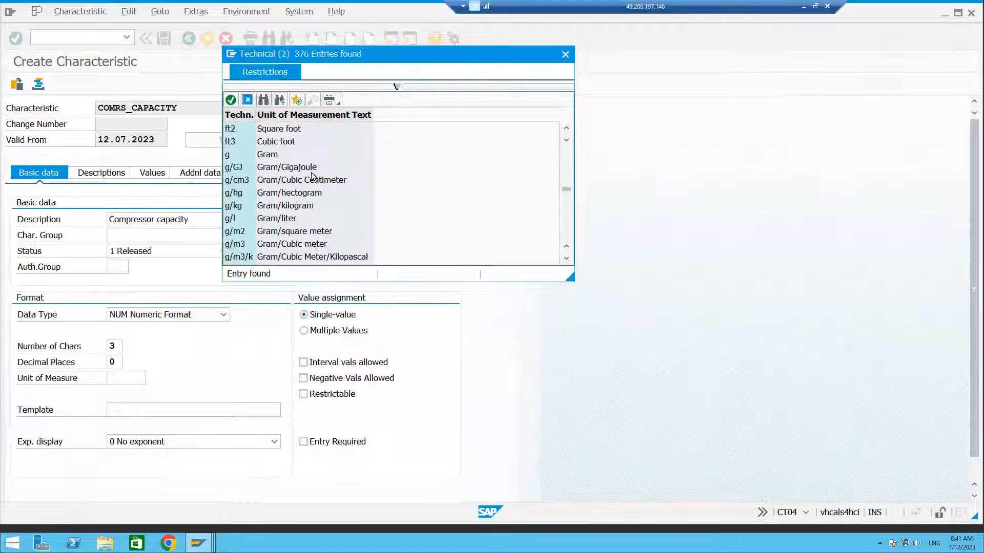
pyautogui.scroll(-10, 312, 177)
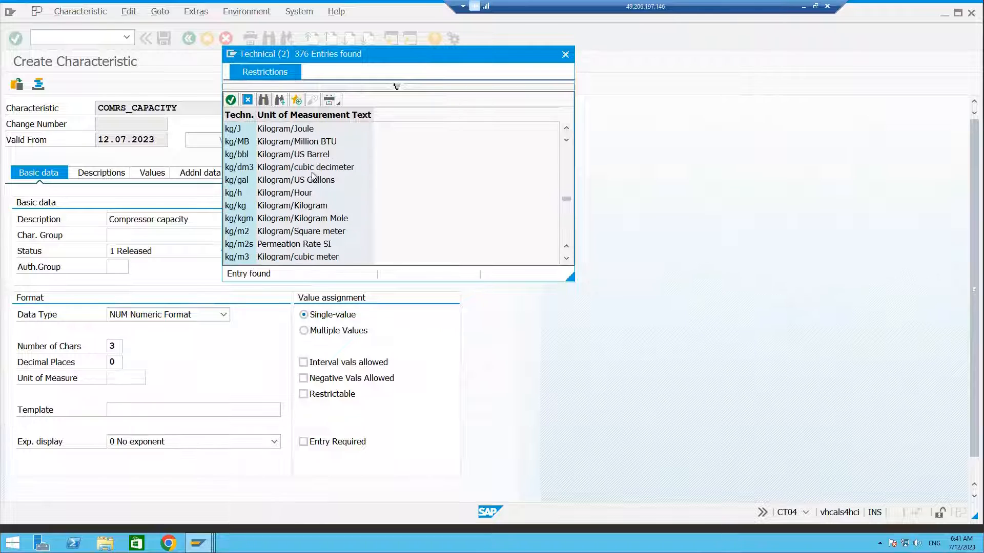
pyautogui.scroll(-10, 313, 177)
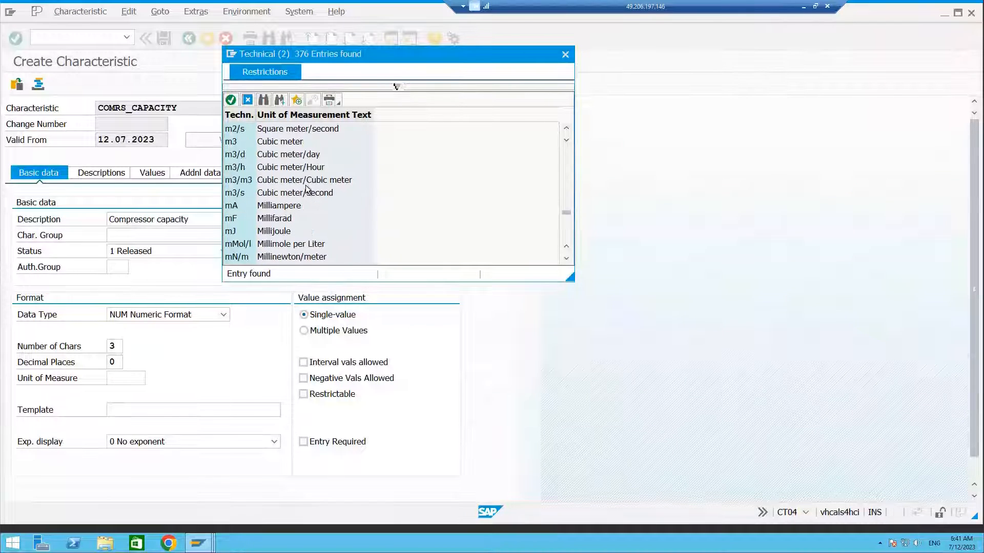
pyautogui.scroll(1, 307, 189)
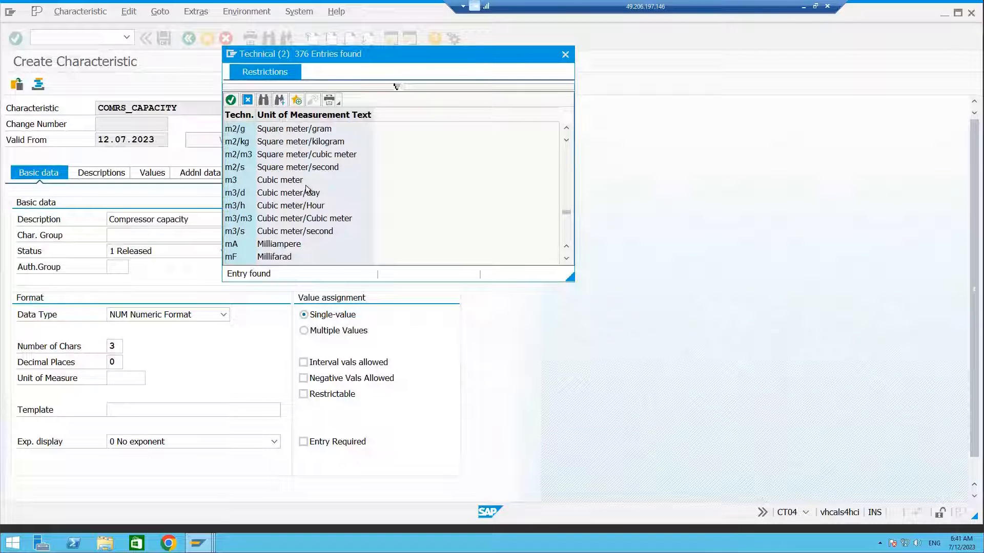
pyautogui.doubleClick(253, 231)
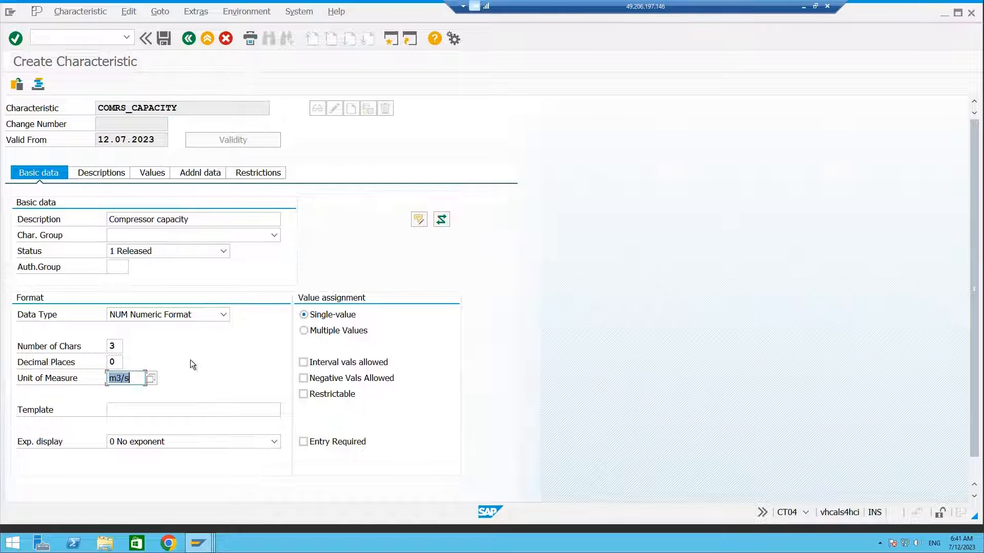
pyautogui.press('Return')
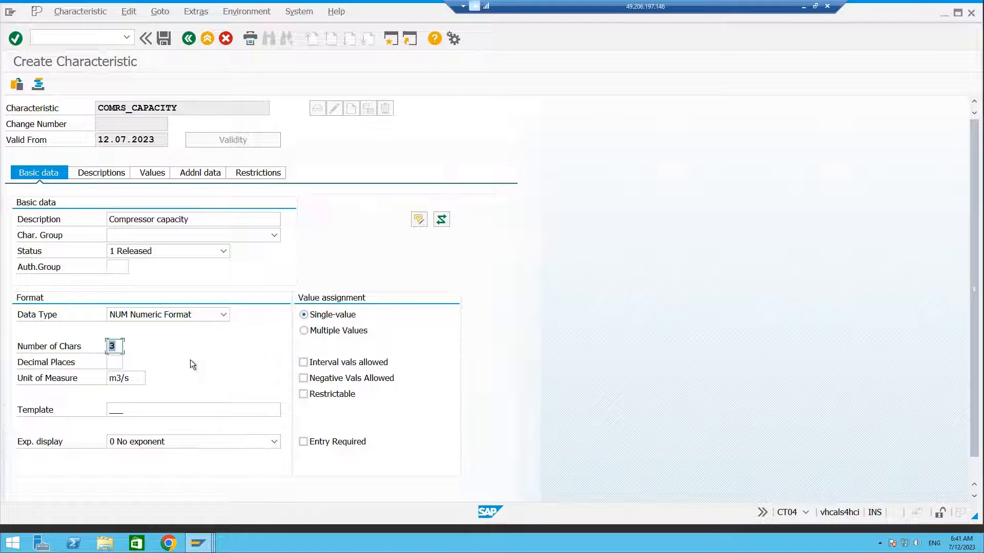
# Enter allowed values 15 m3/s, 30 m3/s and 45 m3/s for the characteristic and save it.
pyautogui.click(103, 172)
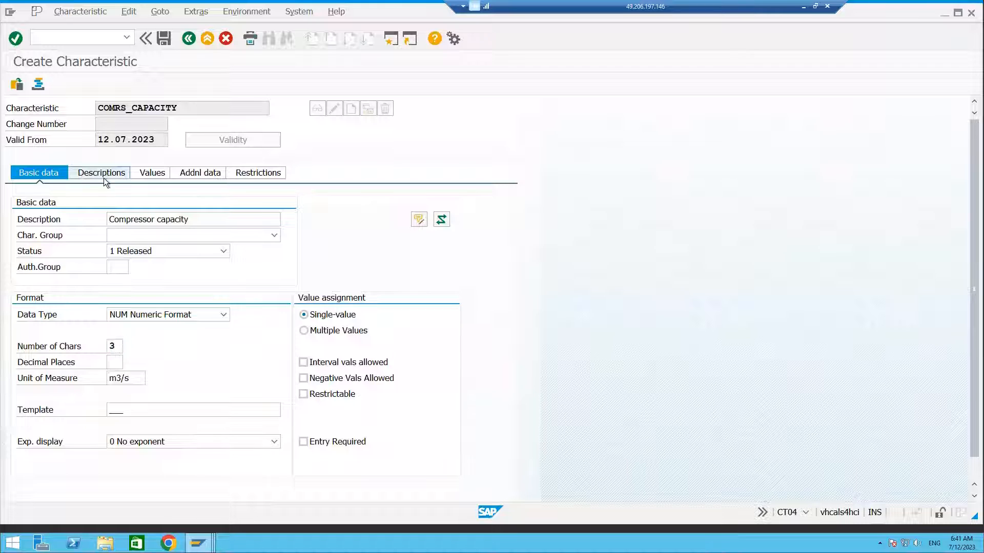
pyautogui.click(152, 174)
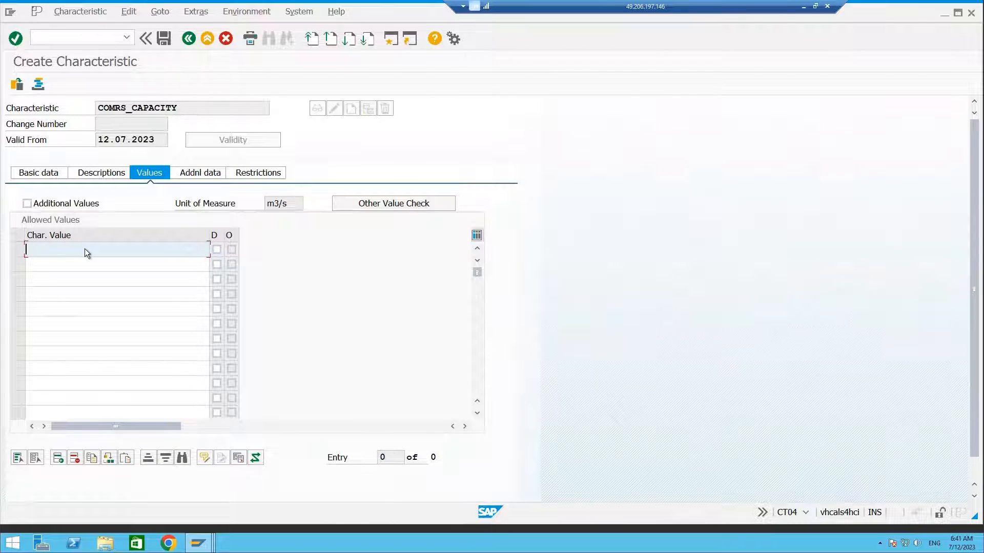
pyautogui.write('15')
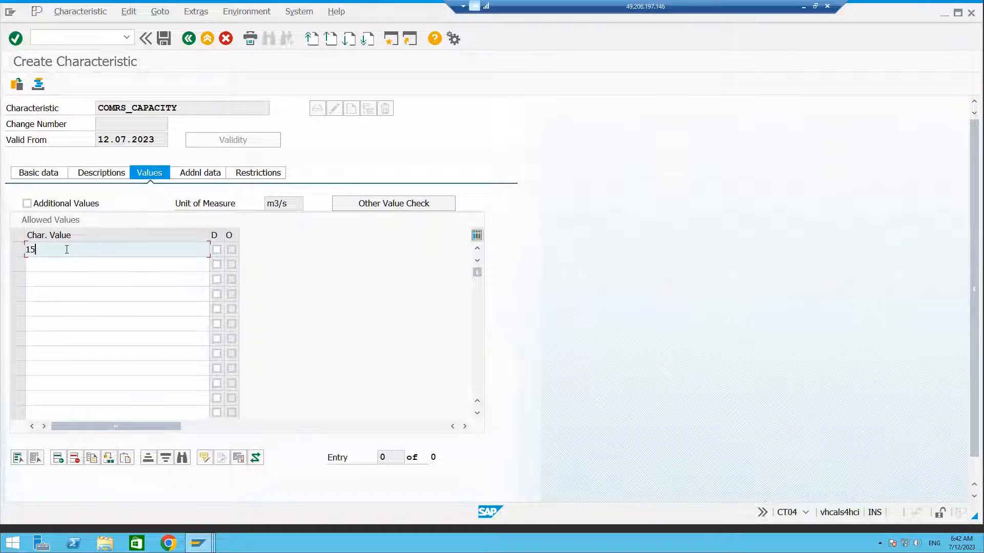
pyautogui.write(' m3/s')
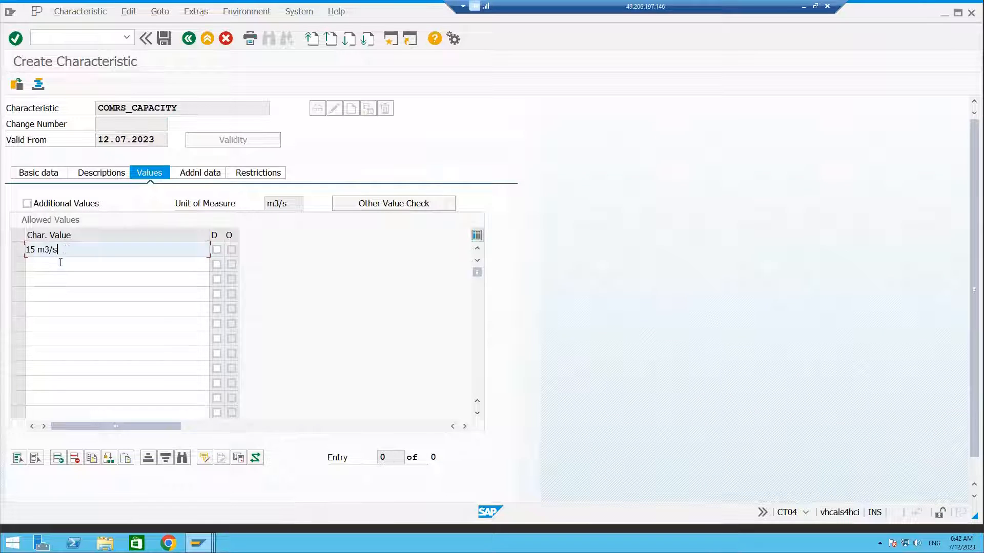
pyautogui.click(61, 262)
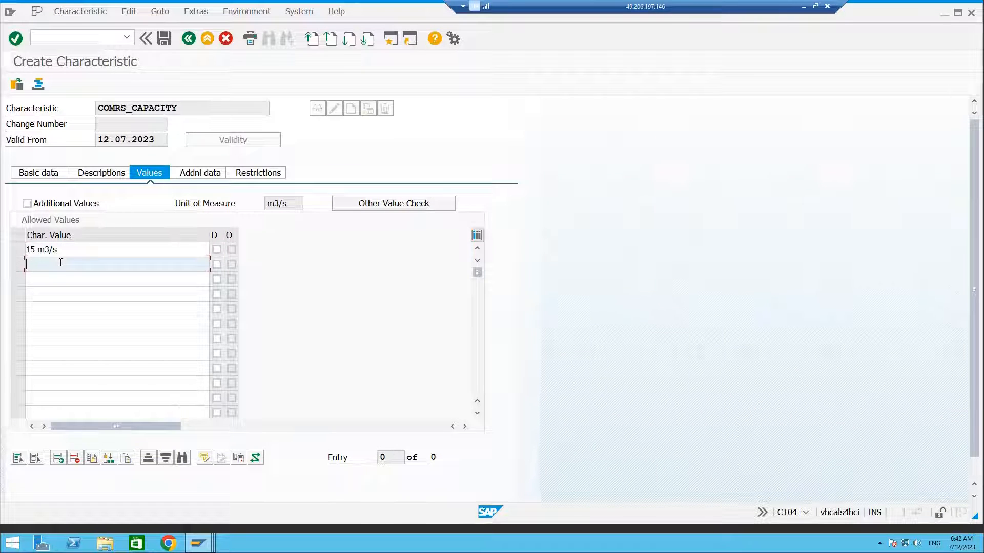
pyautogui.write('30 m3/s')
pyautogui.click(53, 283)
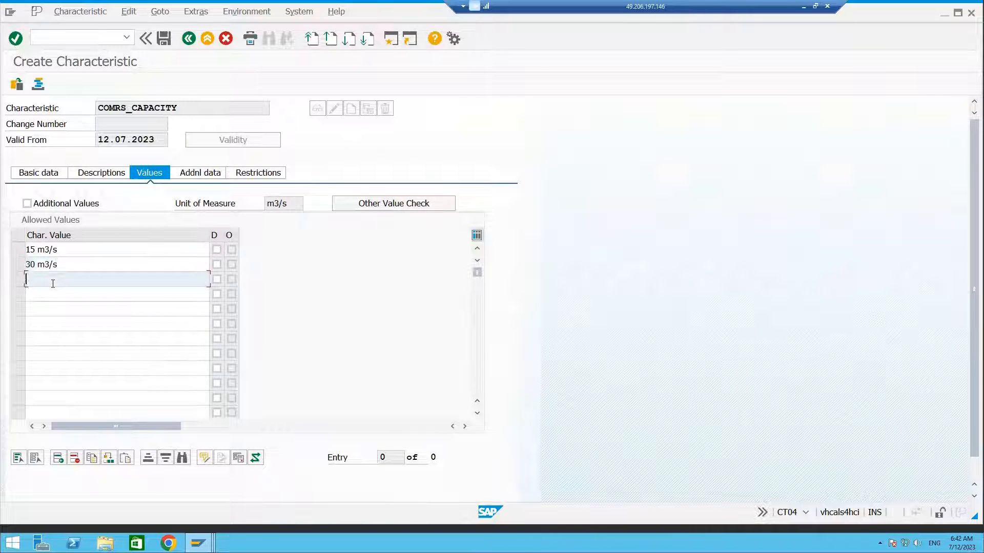
pyautogui.write('45 m3/s')
pyautogui.press('Return')
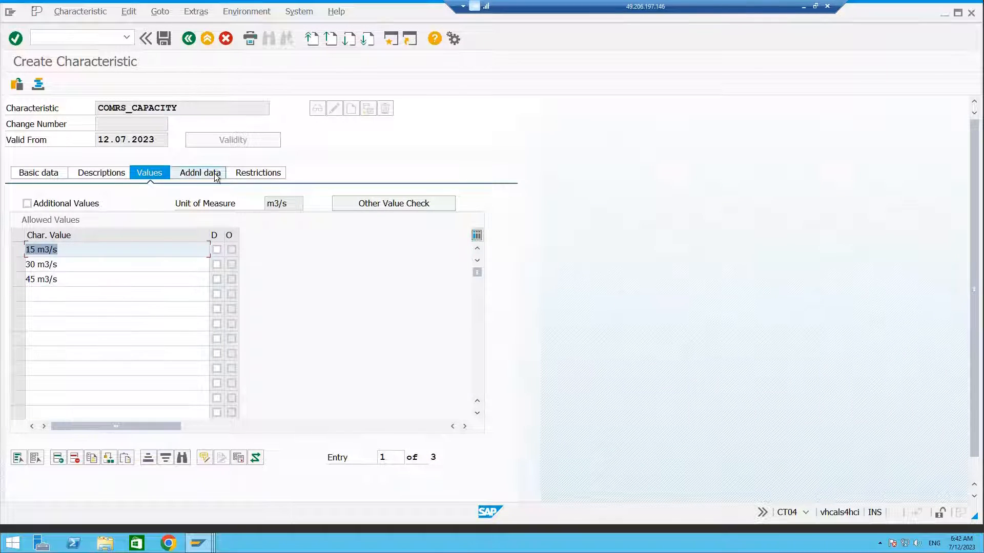
pyautogui.click(164, 37)
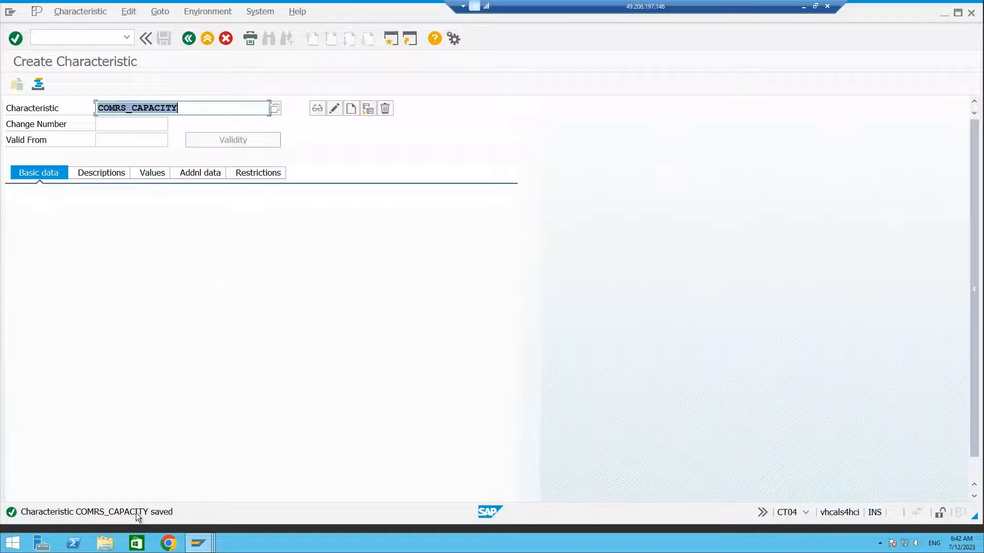
# Open transaction CL02 for classes.
pyautogui.click(85, 38)
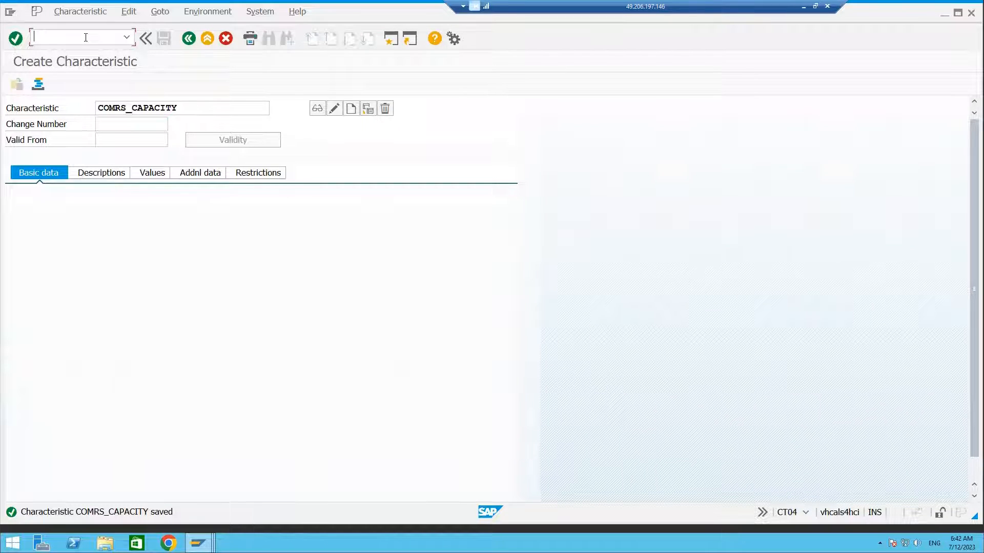
pyautogui.write('/ncl02')
pyautogui.press('Return')
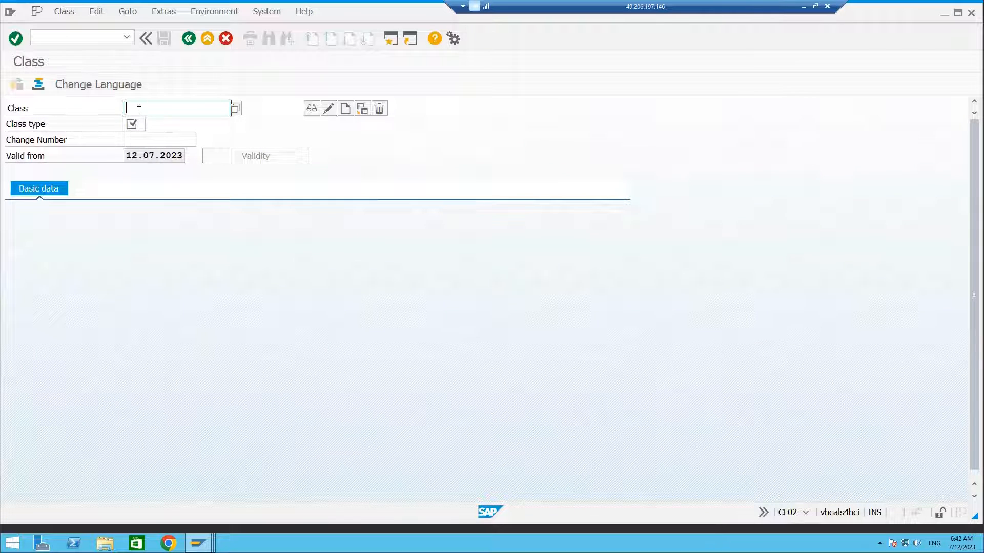
# Start creating class COMRS_CLASS with class type 300.
pyautogui.write('c')
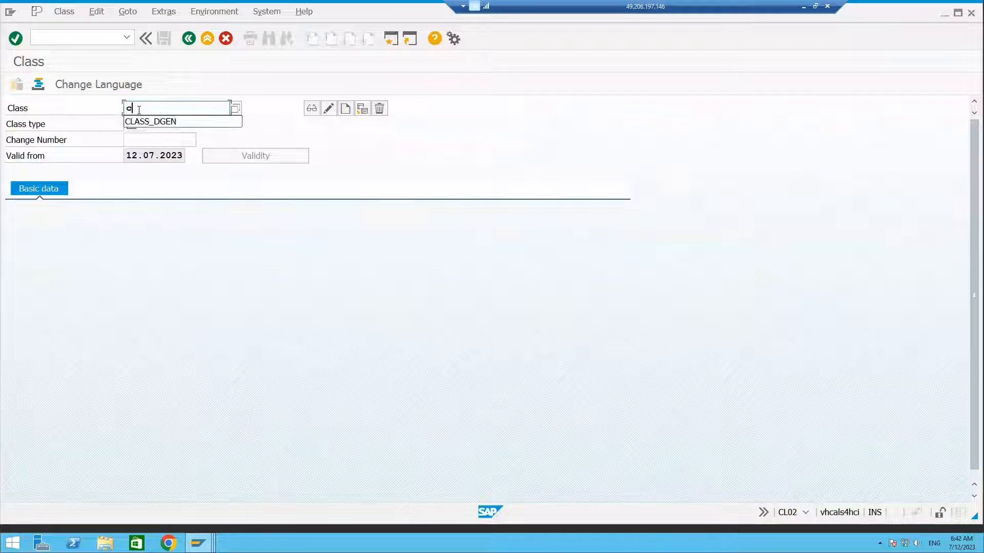
pyautogui.write('omrs')
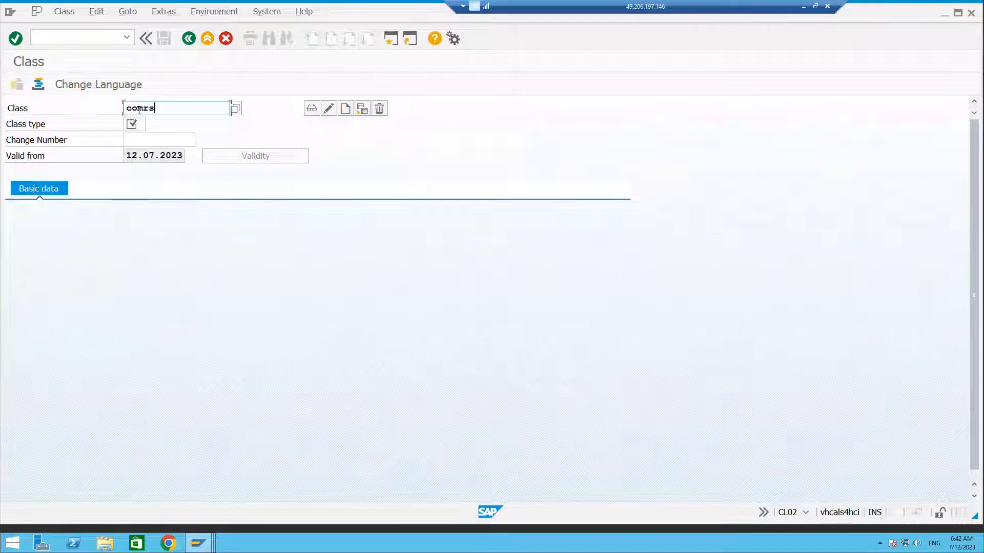
pyautogui.write('_class')
pyautogui.click(135, 123)
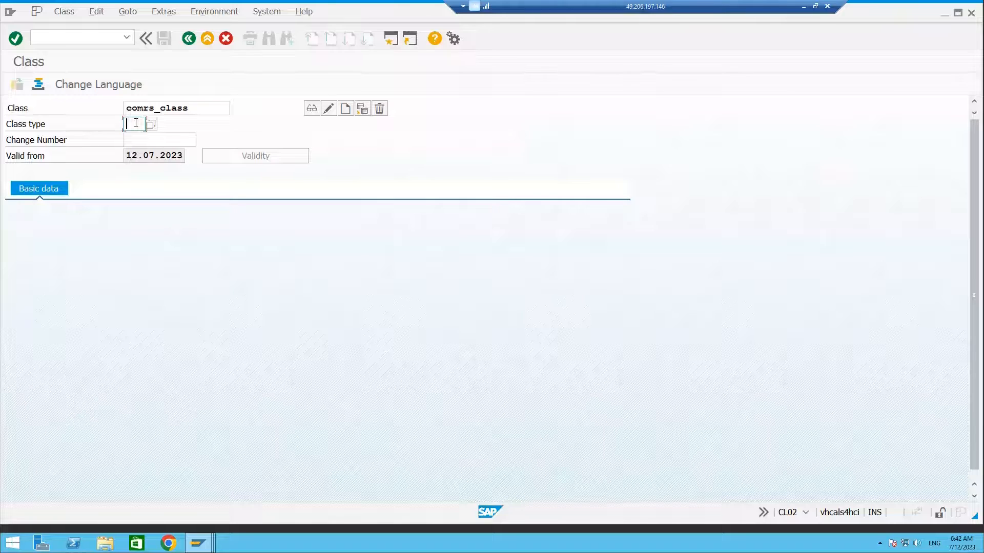
pyautogui.write('300')
pyautogui.click(345, 108)
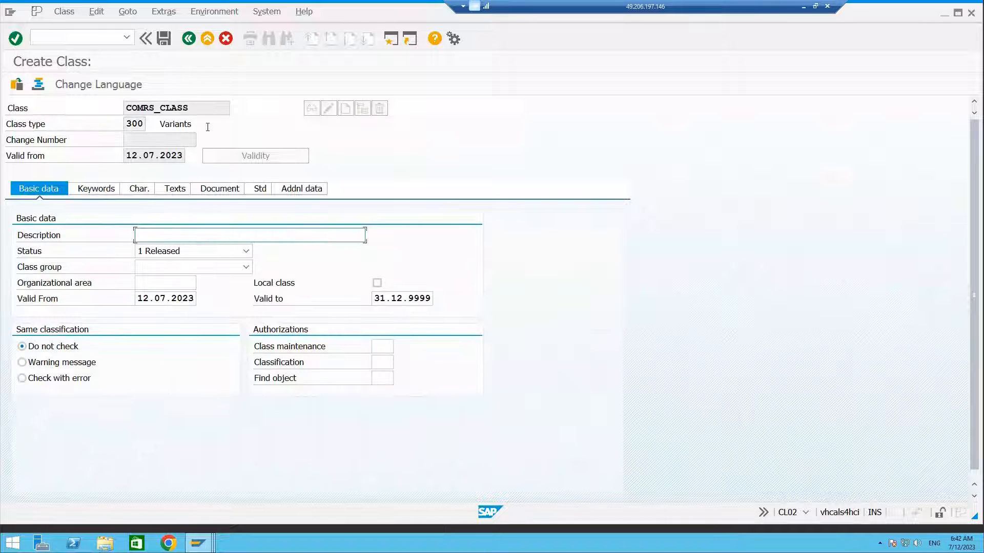
# Describe the class as compressor class.
pyautogui.click(199, 111)
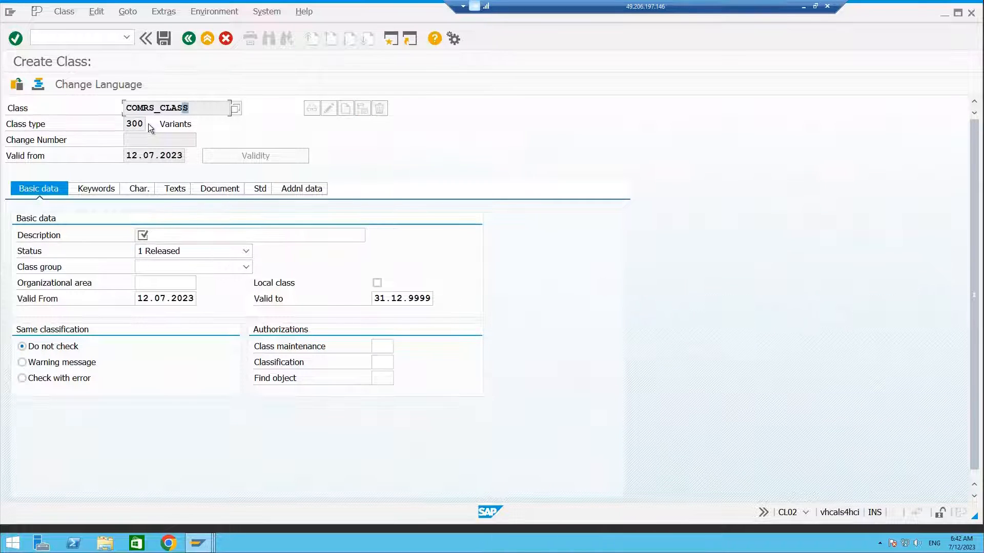
pyautogui.click(149, 237)
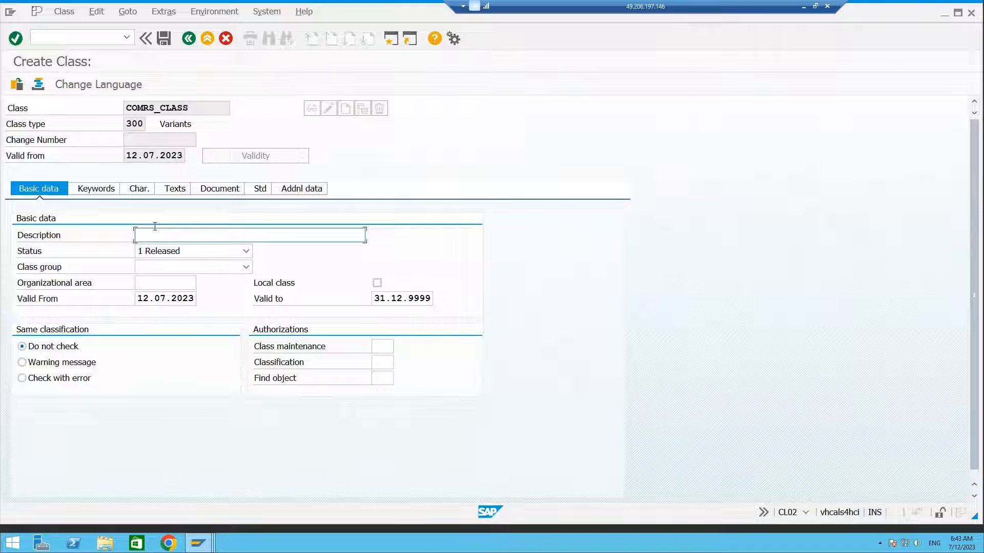
pyautogui.write('oompressor class')
pyautogui.hotkey('ctrl', 'a')
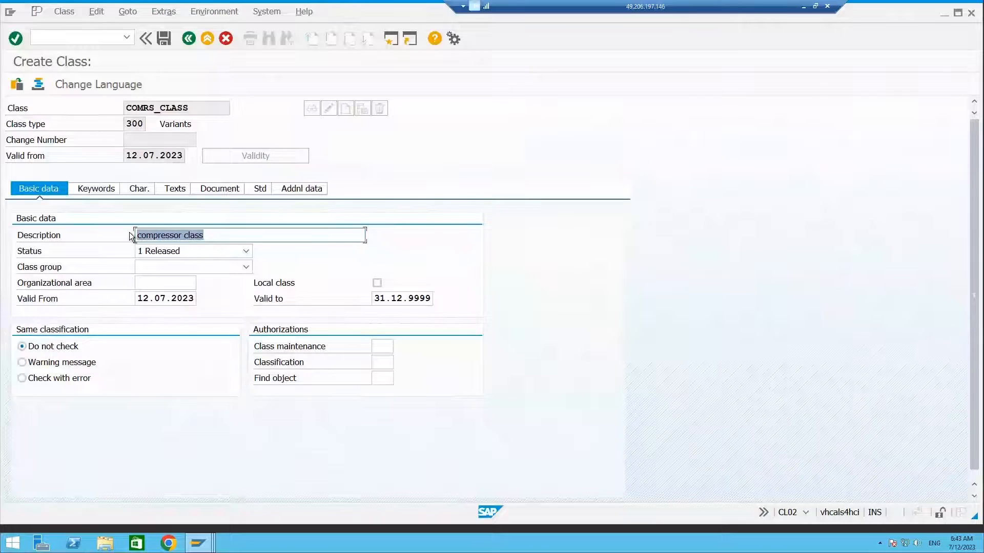
# Assign characteristic COMRS_CAPACITY to the class, copying its name from the characteristic session.
pyautogui.click(112, 190)
pyautogui.click(138, 189)
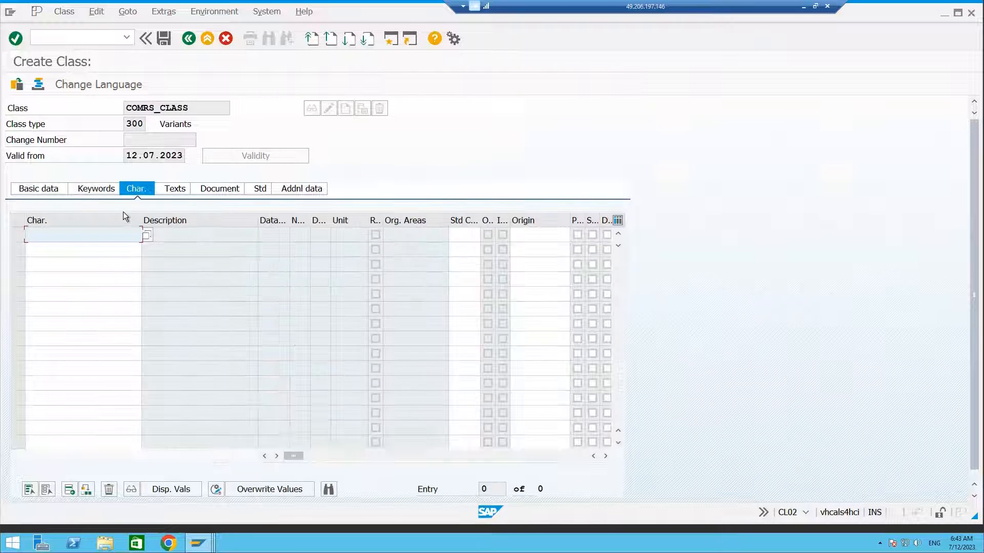
pyautogui.click(72, 235)
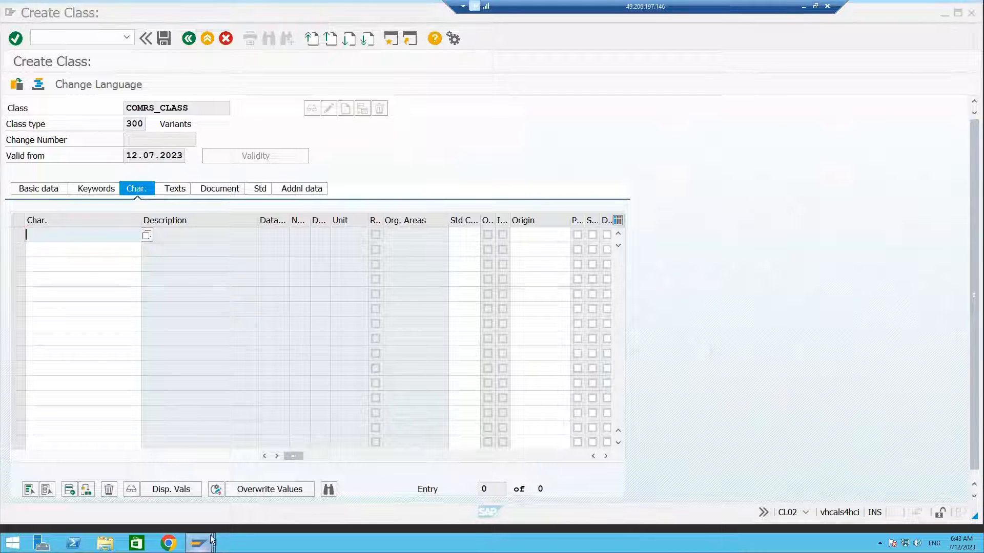
pyautogui.moveTo(211, 540)
pyautogui.click(300, 484)
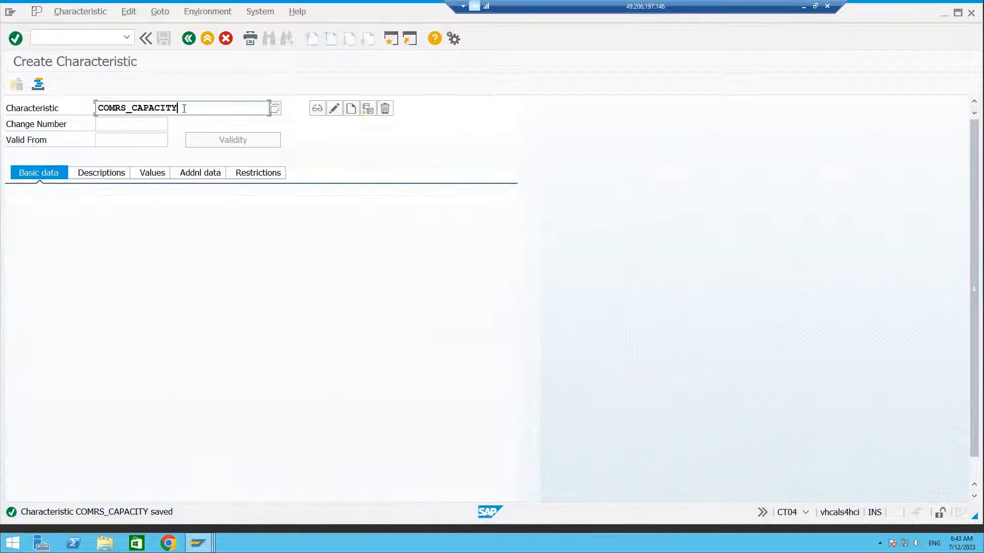
pyautogui.moveTo(184, 109); pyautogui.dragTo(96, 108)
pyautogui.hotkey('ctrl', 'c')
pyautogui.moveTo(210, 547)
pyautogui.click(307, 492)
pyautogui.hotkey('ctrl', 'v')
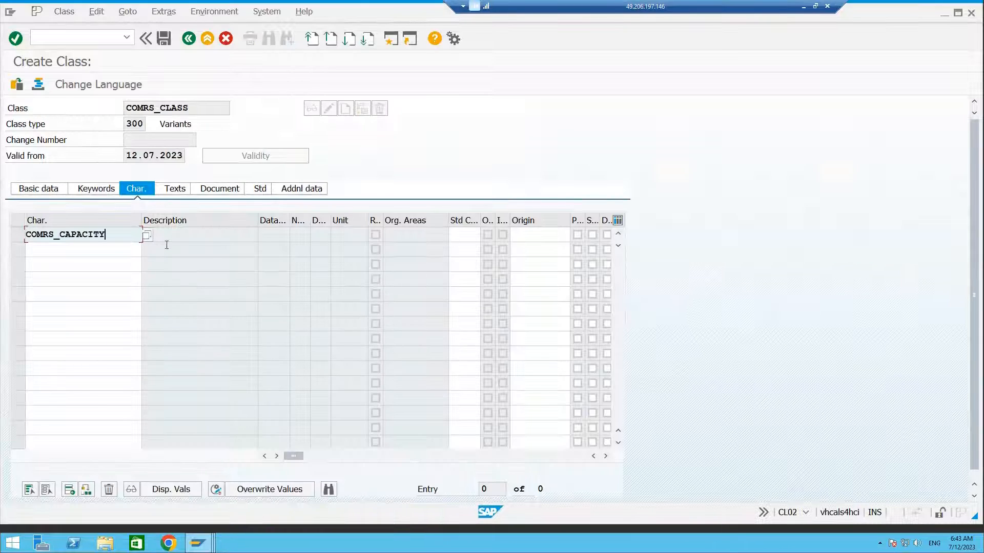
pyautogui.press('Return')
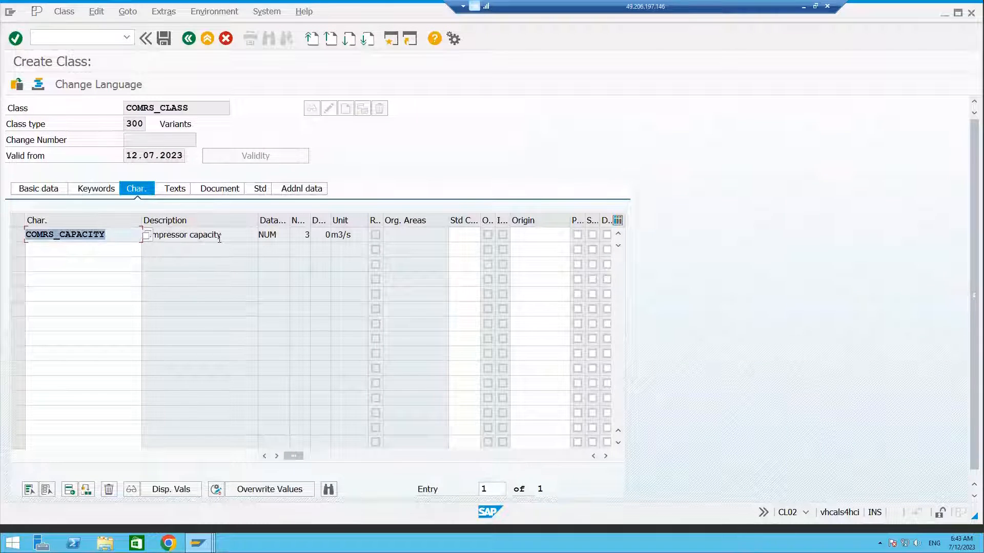
# Save the class COMRS_CLASS.
pyautogui.click(163, 37)
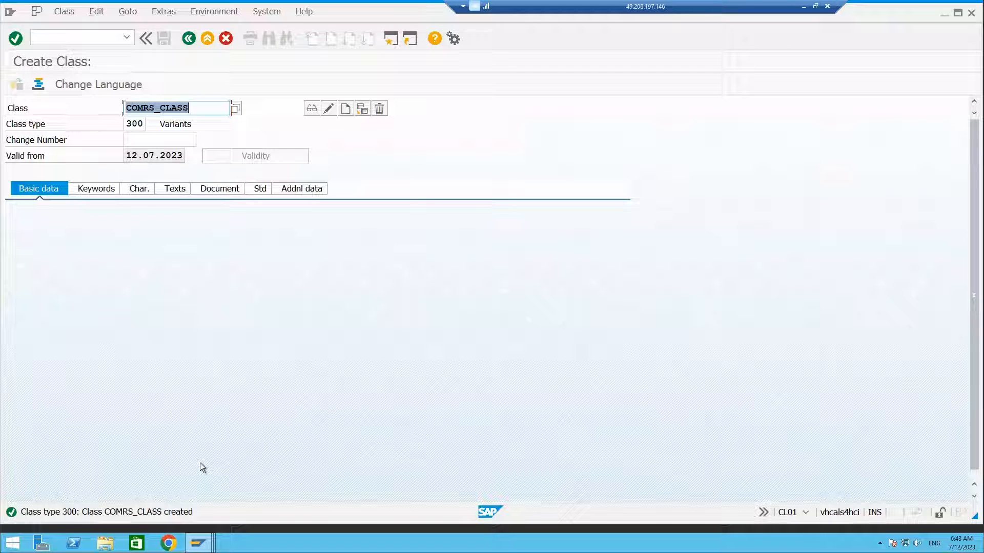
pyautogui.click(105, 39)
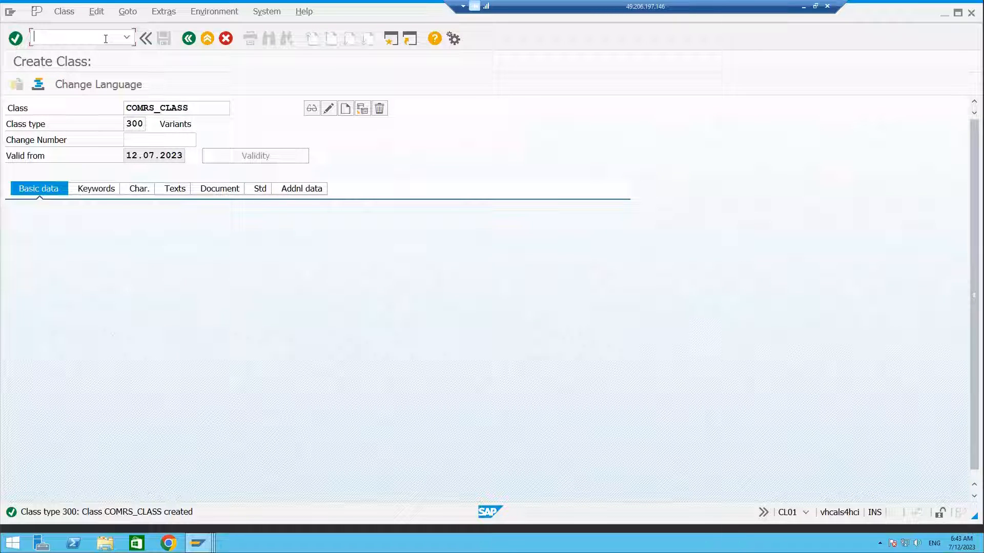
# Start creating a configuration profile for general maintenance task list COMPRS with group counter 1.
pyautogui.write('/ocu41')
pyautogui.press('Return')
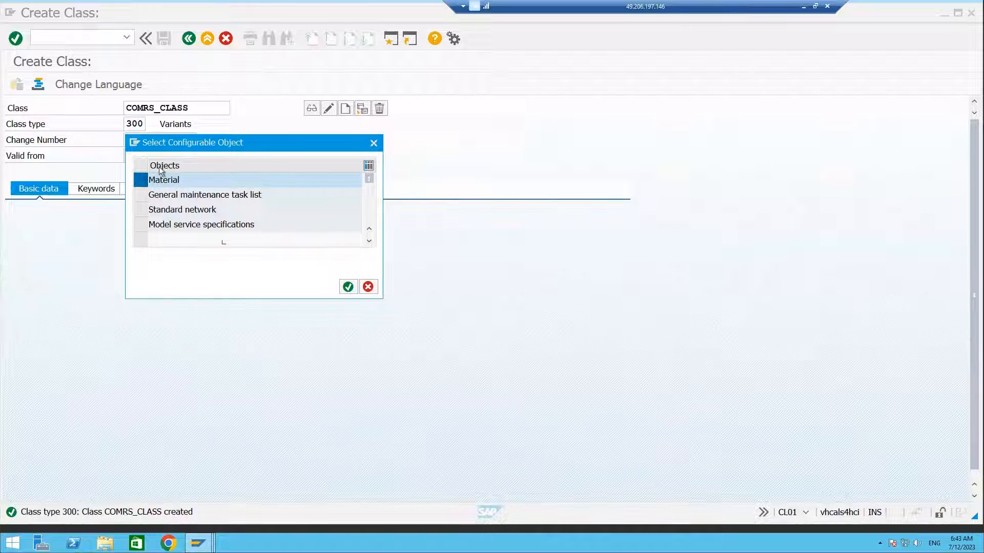
pyautogui.click(141, 195)
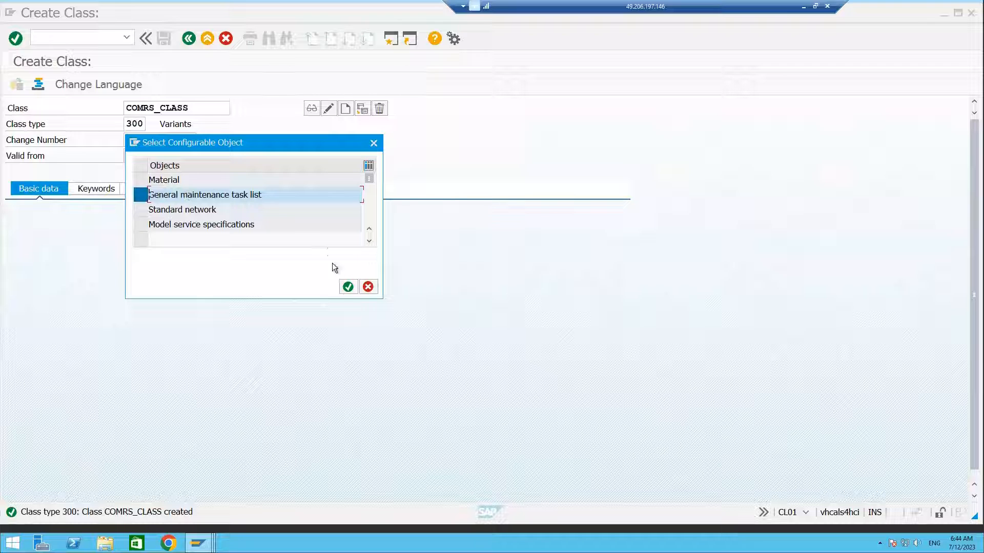
pyautogui.click(349, 290)
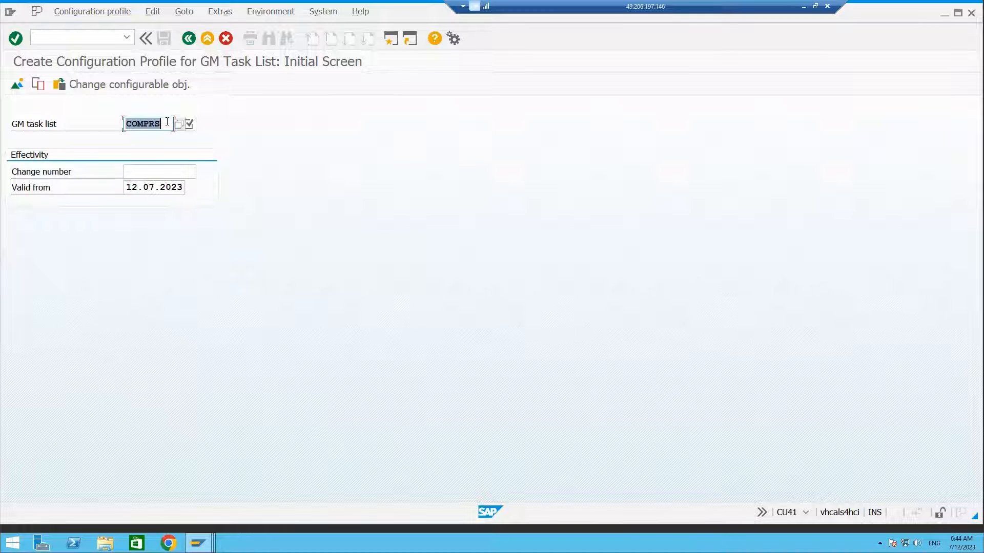
pyautogui.click(191, 124)
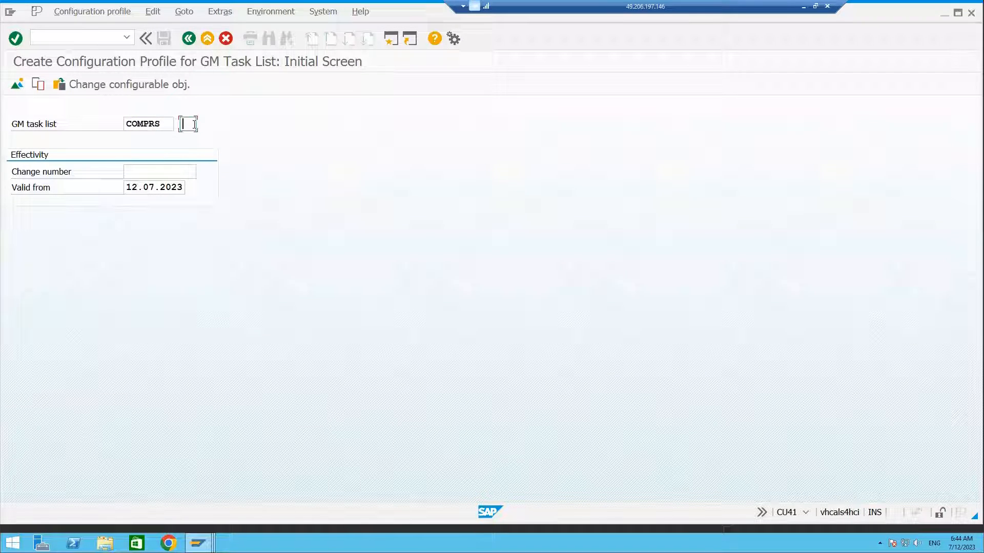
pyautogui.doubleClick(157, 124)
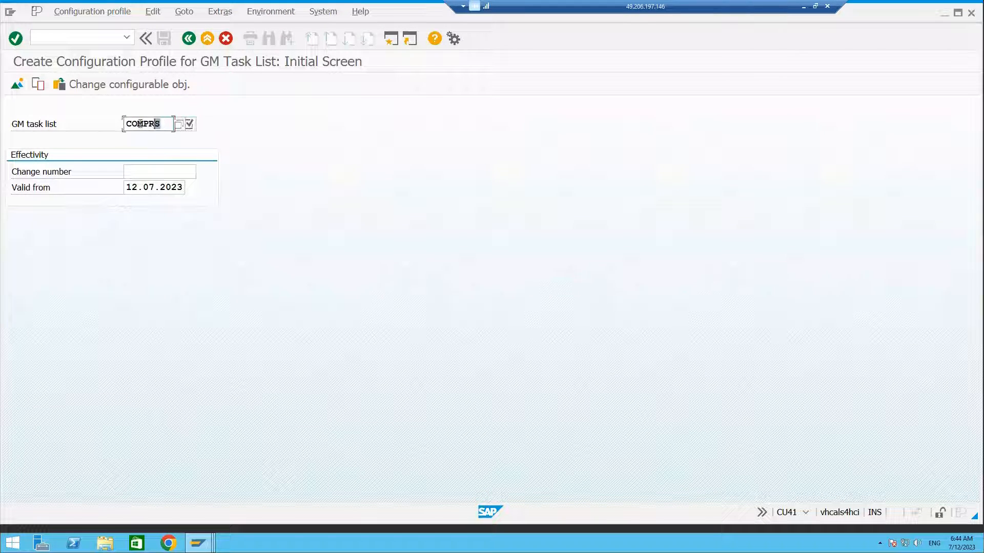
pyautogui.click(189, 123)
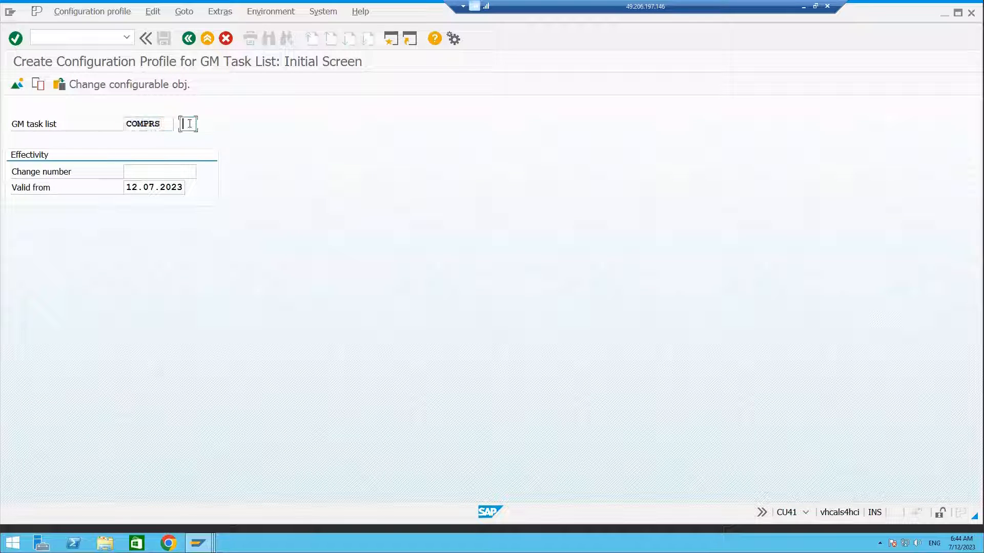
pyautogui.write('1')
pyautogui.press('Return')
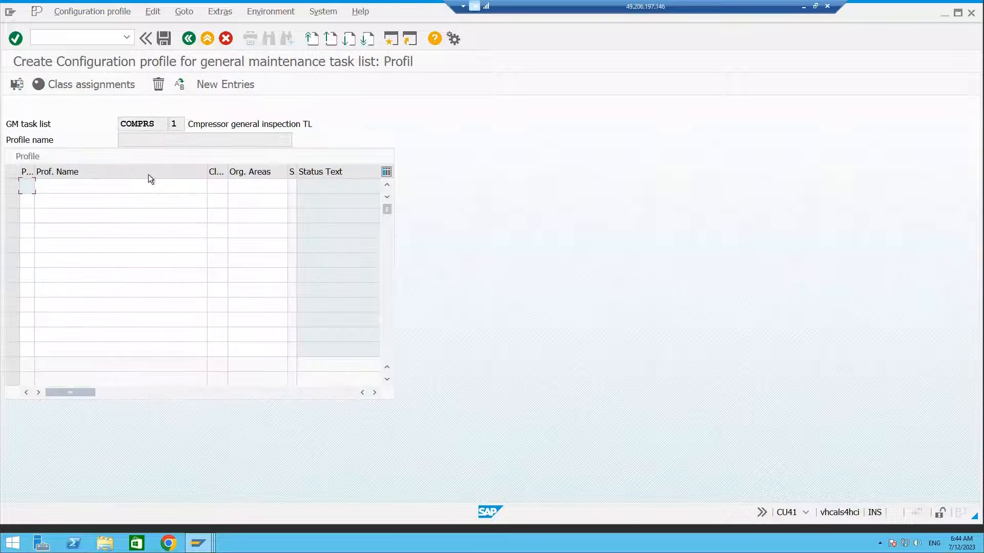
# Add profile PROFILE1 with class type 300 and select it.
pyautogui.click(85, 189)
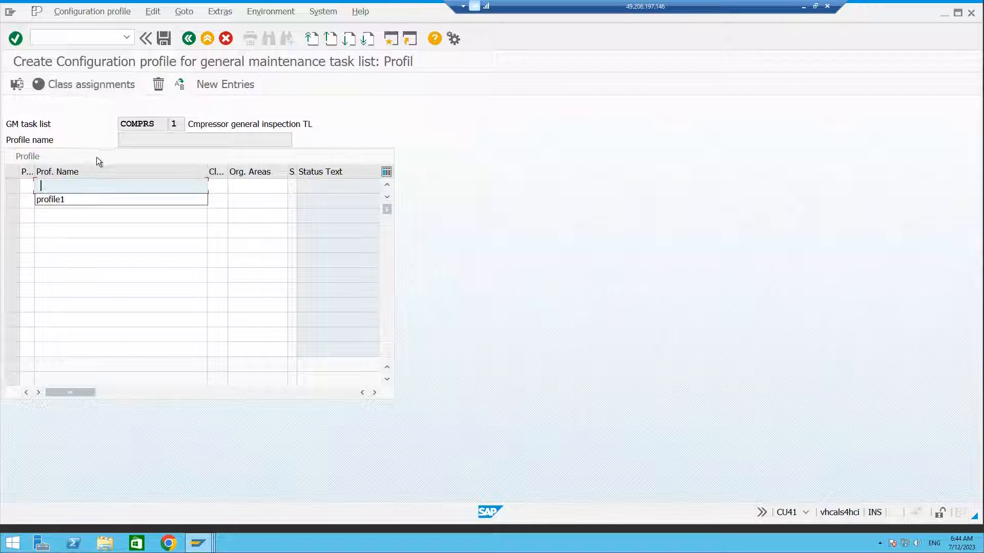
pyautogui.click(61, 198)
pyautogui.click(30, 190)
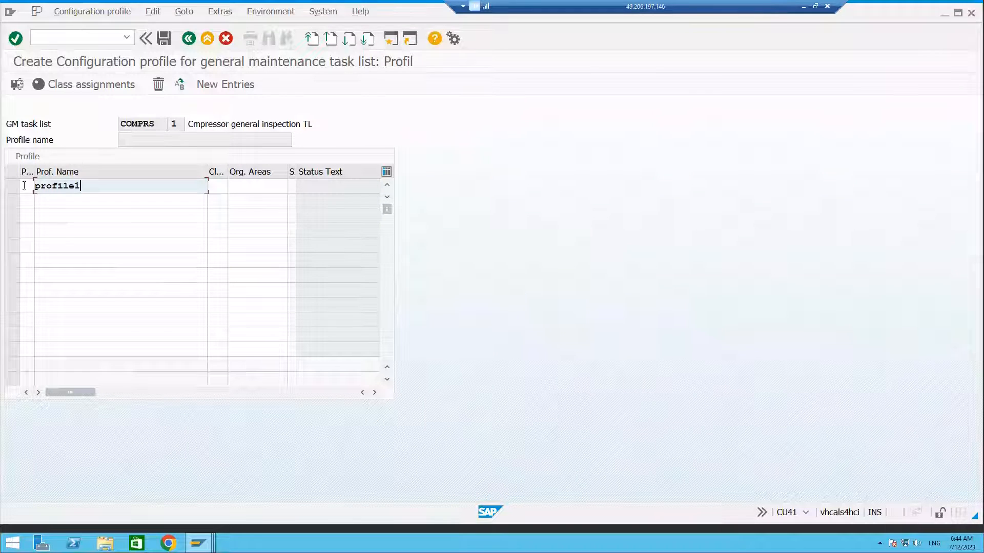
pyautogui.click(217, 187)
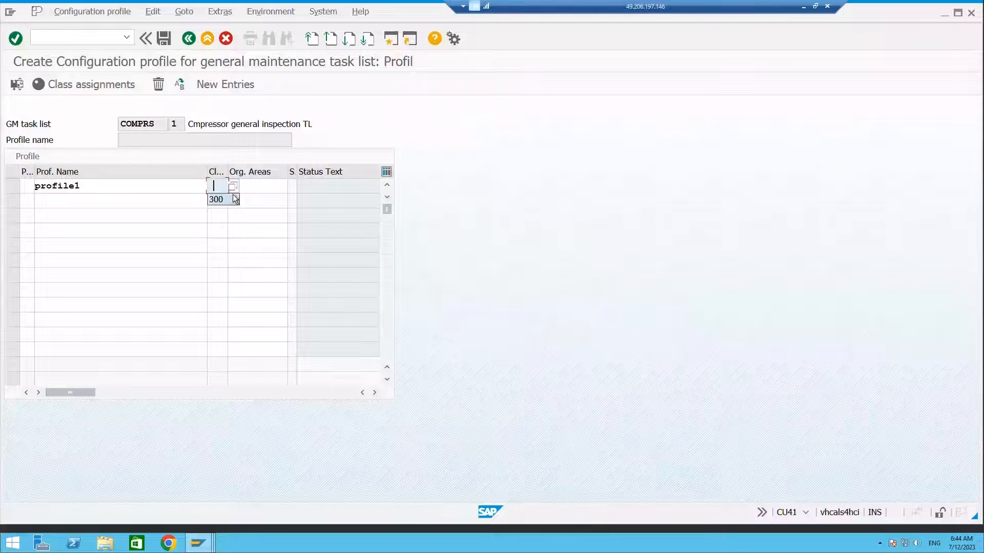
pyautogui.click(221, 200)
pyautogui.press('Return')
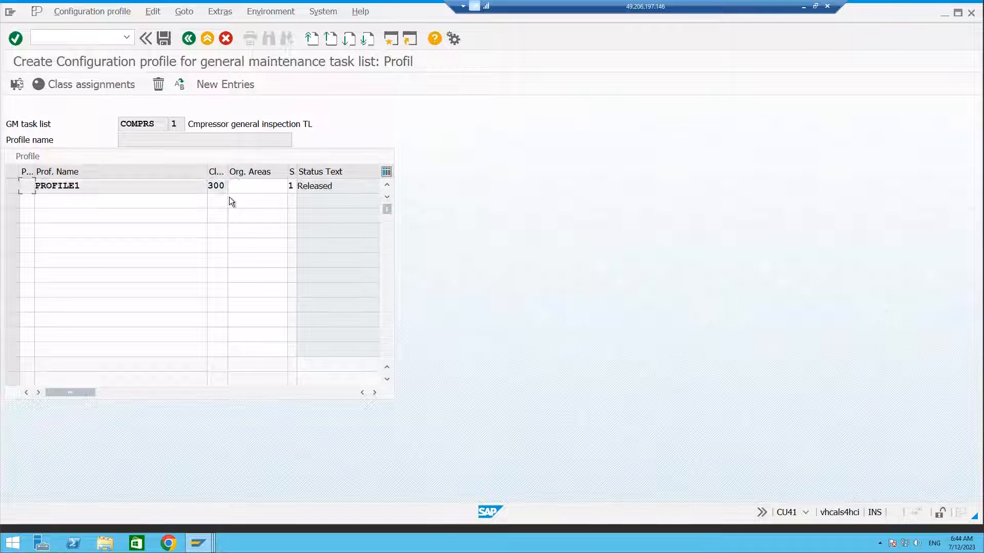
pyautogui.click(13, 185)
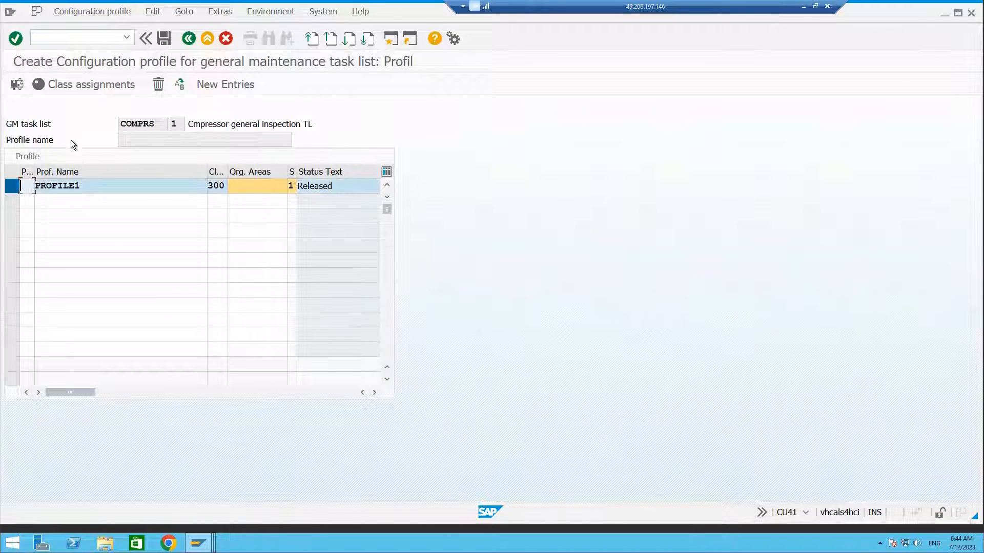
# Assign class COMRS_CLASS to the profile and save the configuration profile.
pyautogui.click(109, 87)
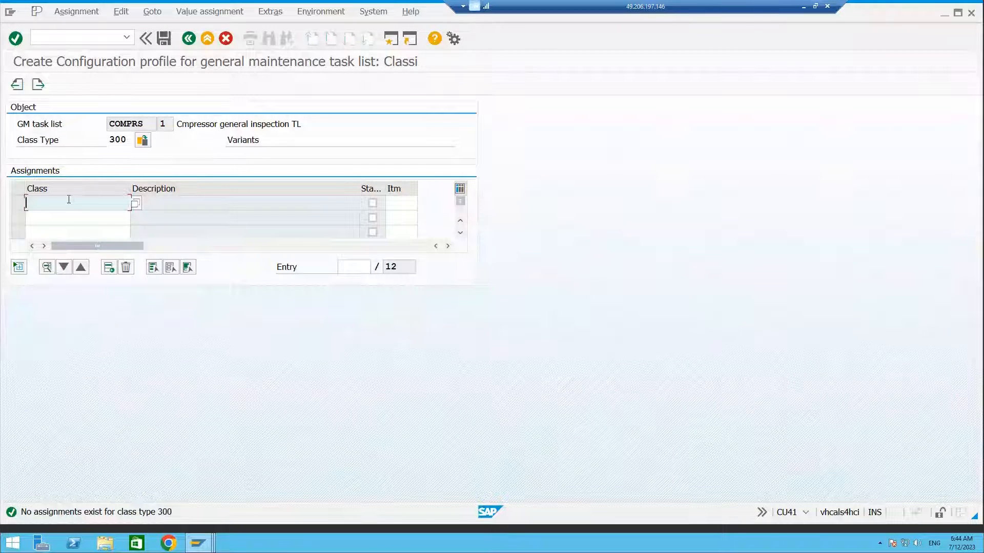
pyautogui.write('COMRS_')
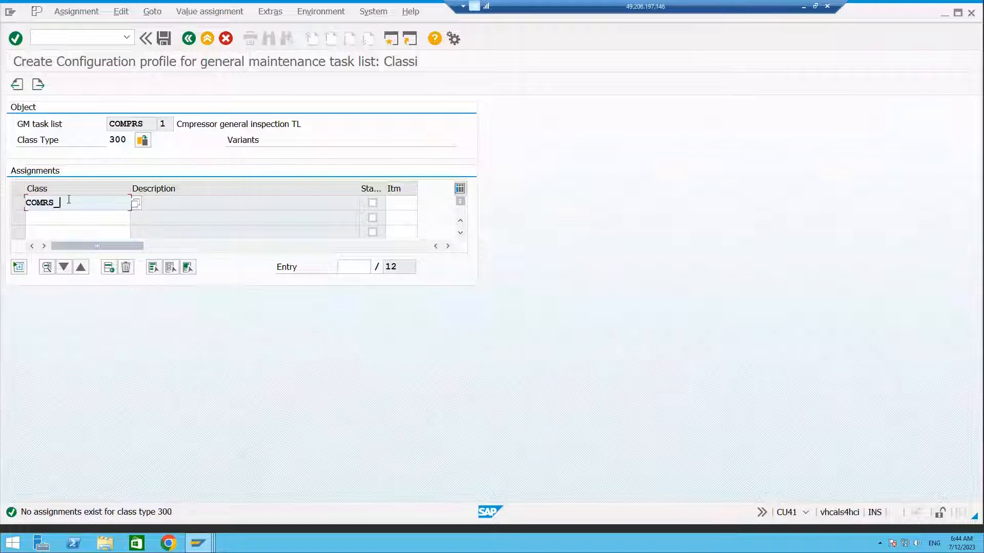
pyautogui.write('CLASS')
pyautogui.press('Return')
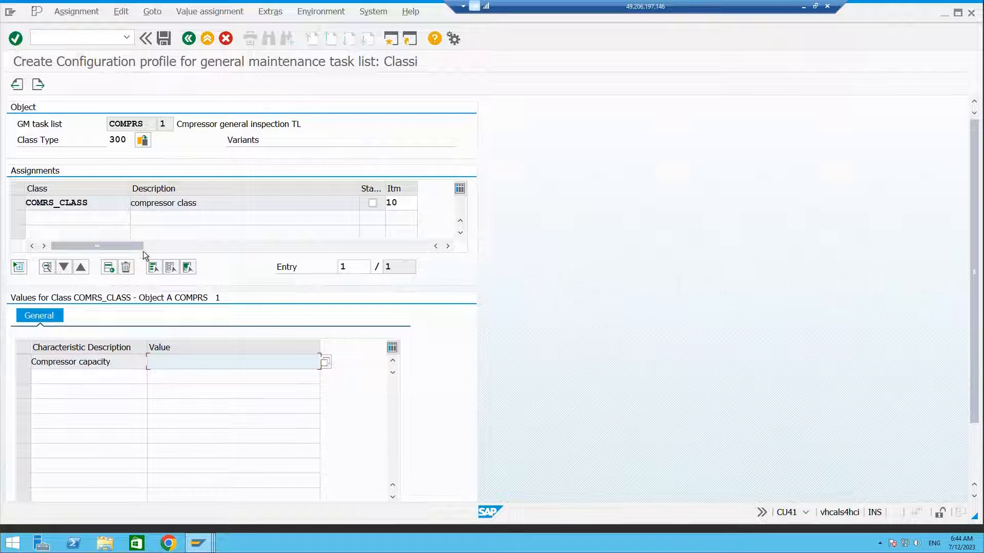
pyautogui.doubleClick(107, 203)
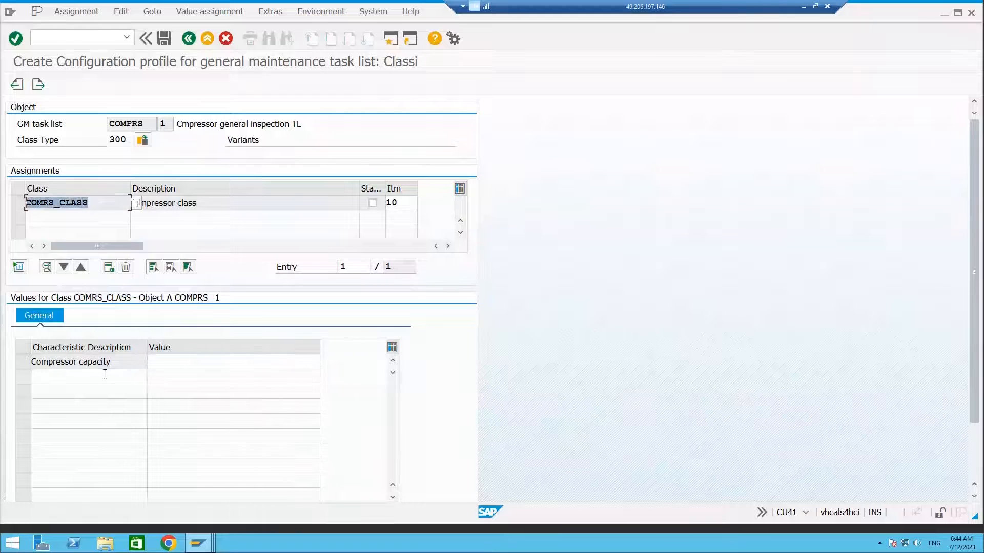
pyautogui.moveTo(112, 362); pyautogui.dragTo(34, 361)
pyautogui.click(175, 362)
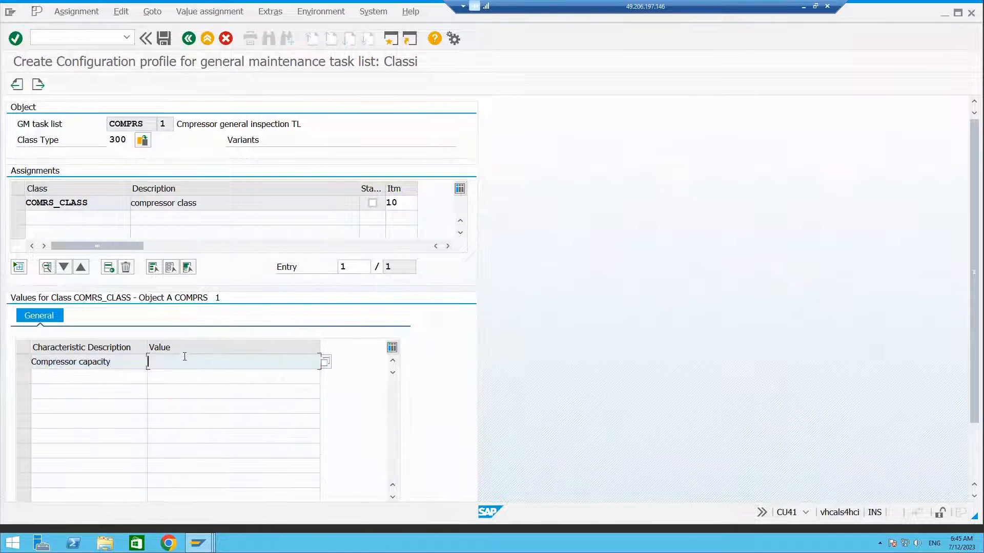
pyautogui.click(164, 38)
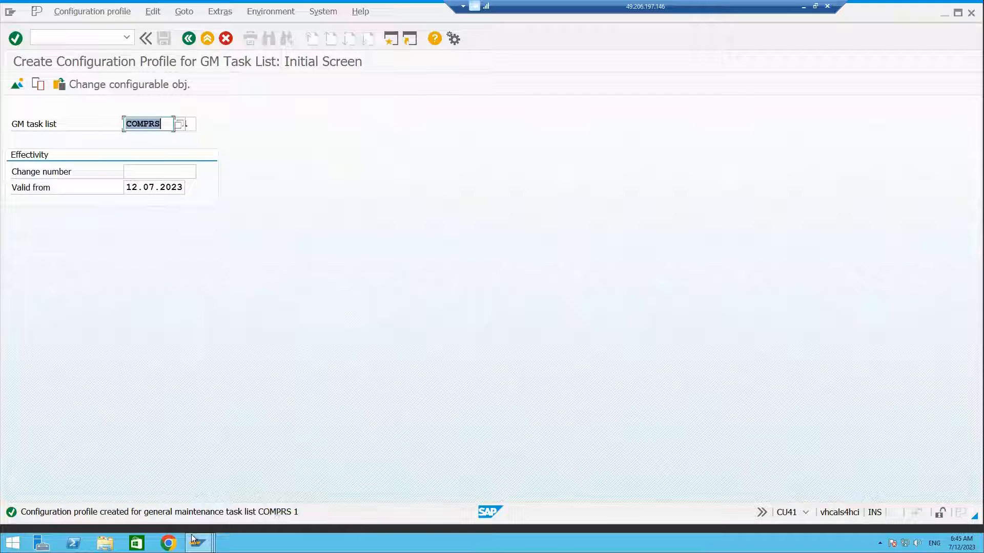
# Open task list COMPRS for change to reach its operation overview.
pyautogui.click(95, 36)
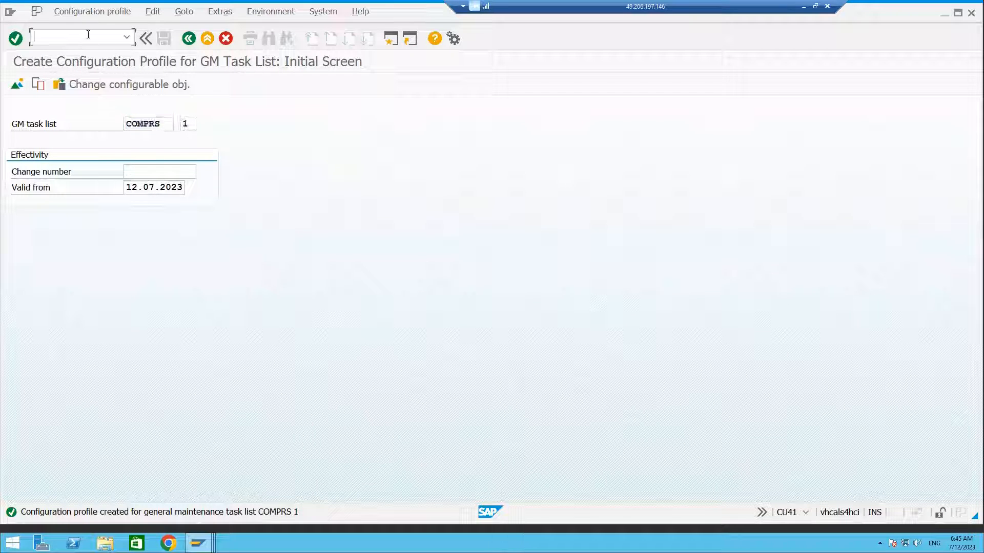
pyautogui.write('/N')
pyautogui.write('CU41')
pyautogui.press('Return')
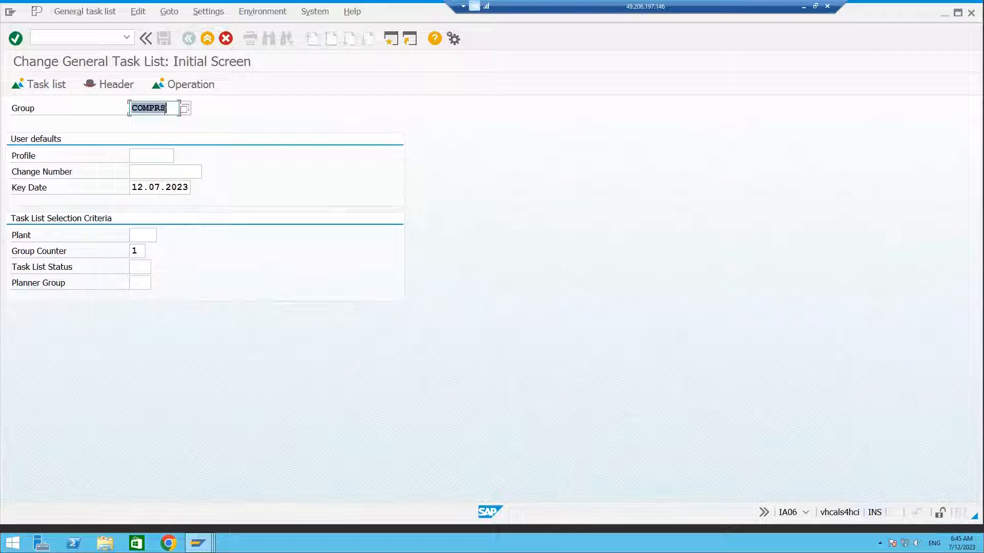
pyautogui.press('Return')
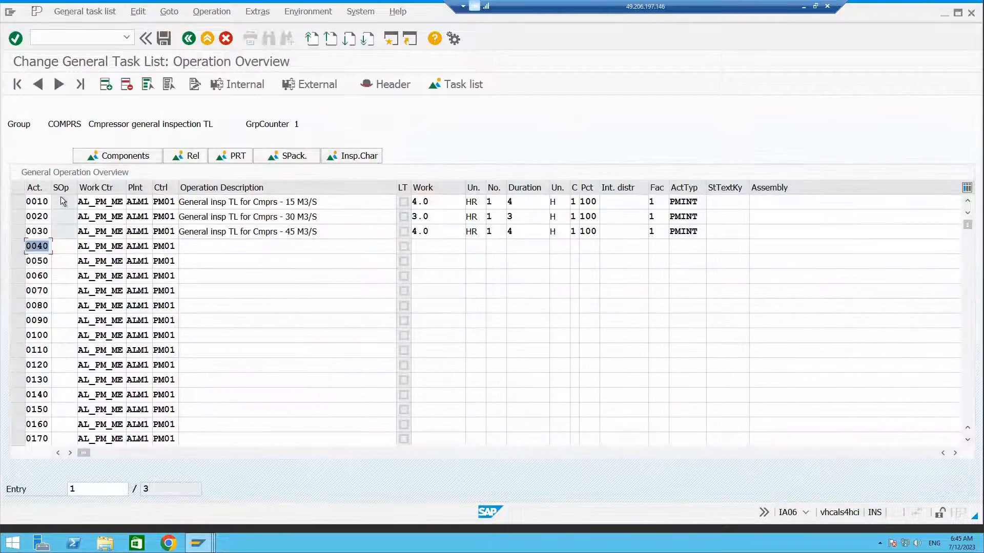
# Create a selection condition dependency for operation 0010 in the dependency editor.
pyautogui.click(17, 201)
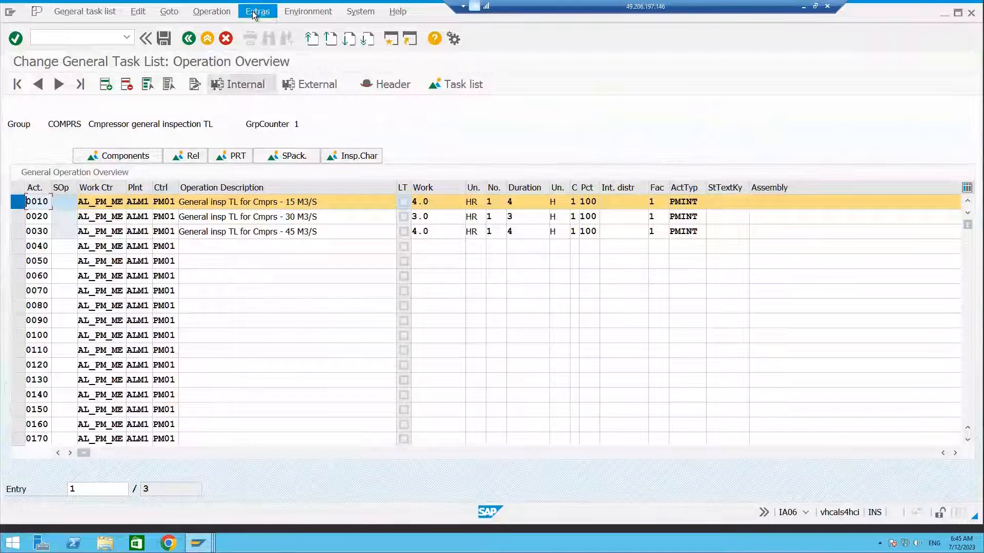
pyautogui.click(267, 14)
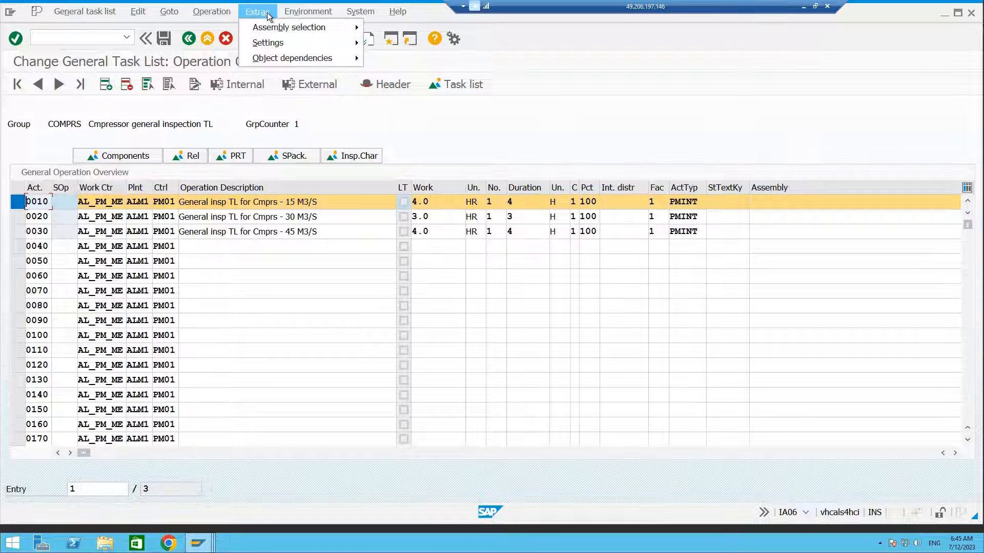
pyautogui.moveTo(294, 60)
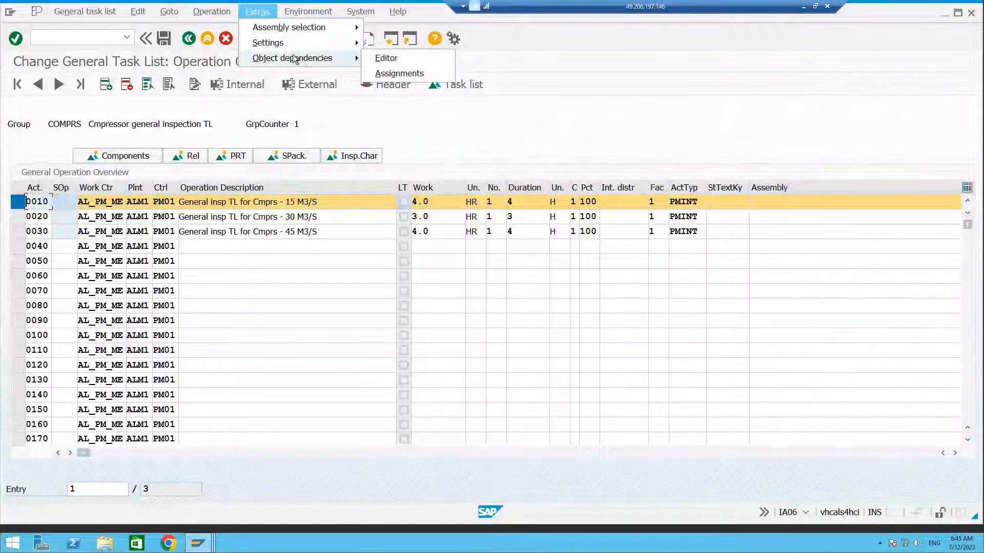
pyautogui.click(385, 58)
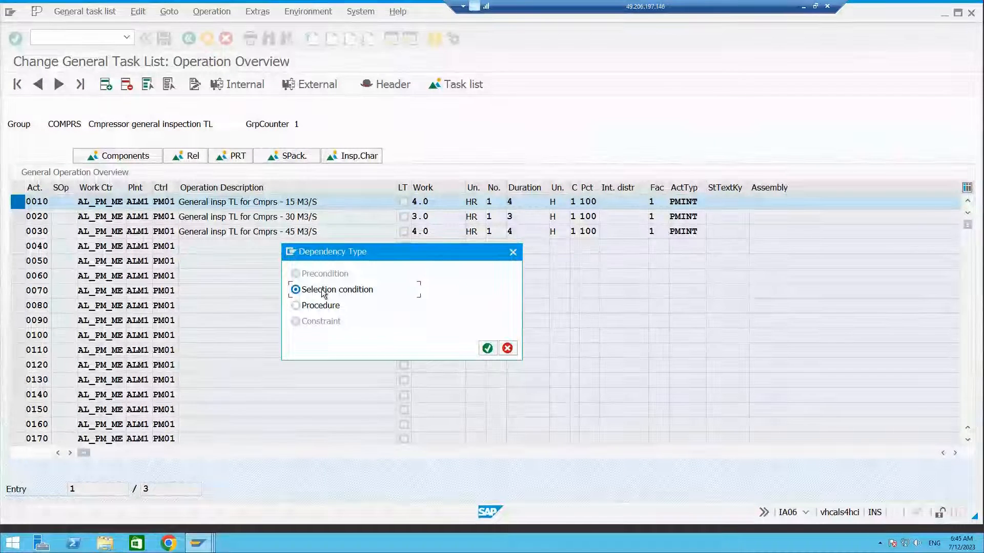
pyautogui.click(487, 349)
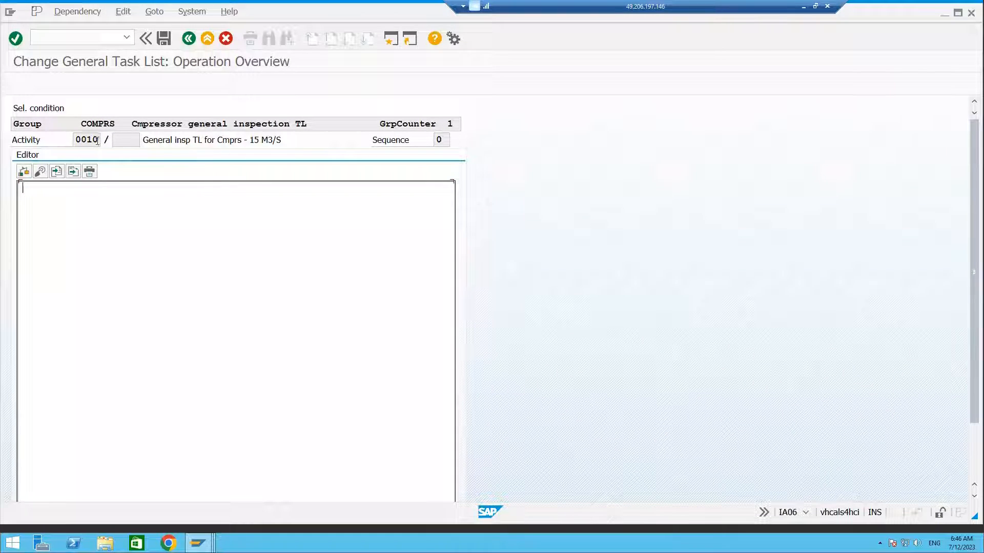
# Insert characteristic COMRS_CAPACITY into the selection condition from the syntax help.
pyautogui.moveTo(98, 140); pyautogui.dragTo(80, 140)
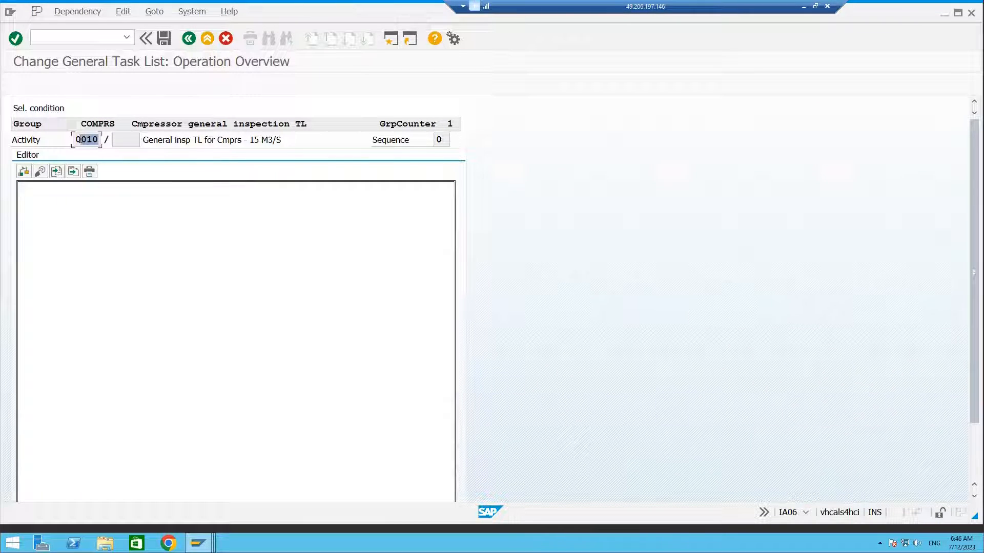
pyautogui.click(59, 200)
pyautogui.moveTo(28, 186); pyautogui.dragTo(162, 188)
pyautogui.click(75, 191)
pyautogui.click(41, 173)
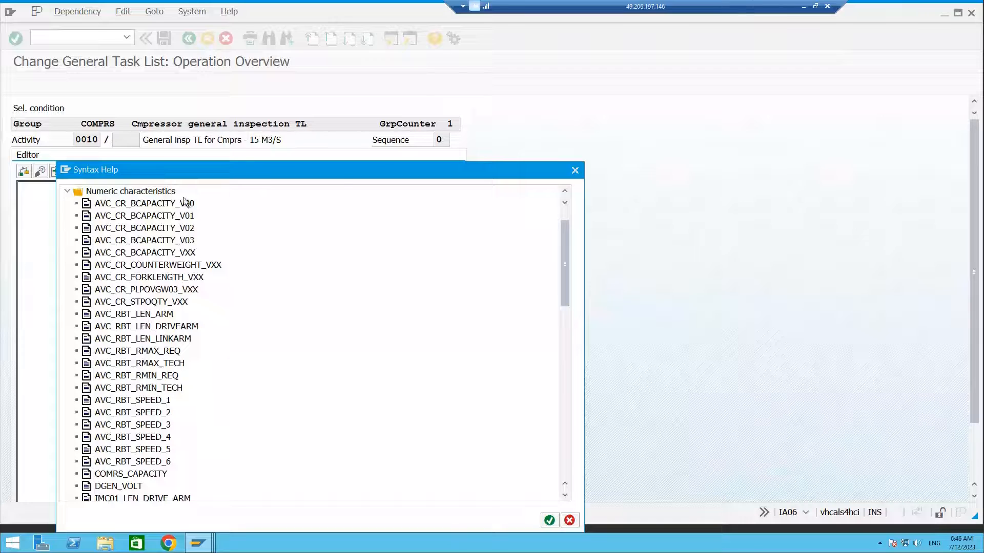
pyautogui.moveTo(341, 174); pyautogui.dragTo(493, 121)
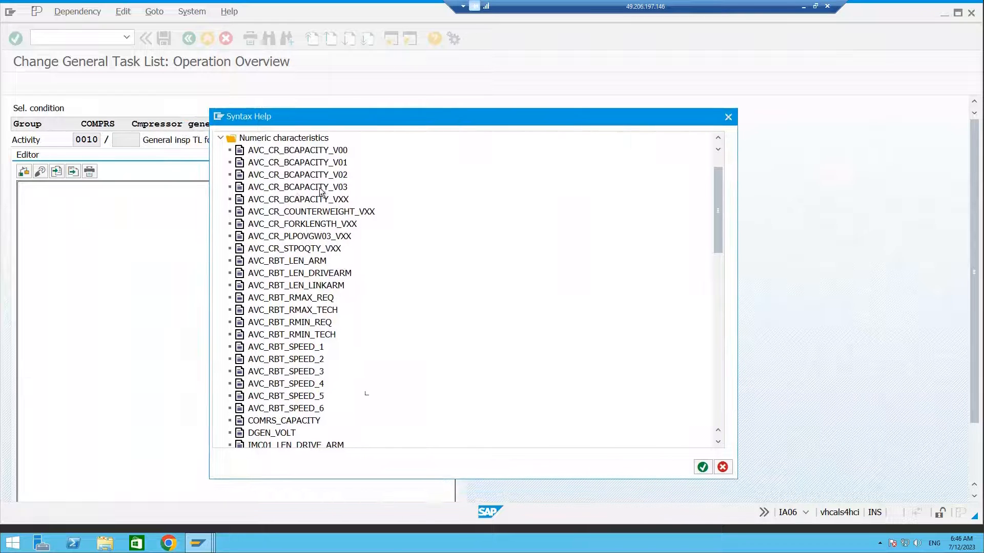
pyautogui.scroll(-4, 303, 241)
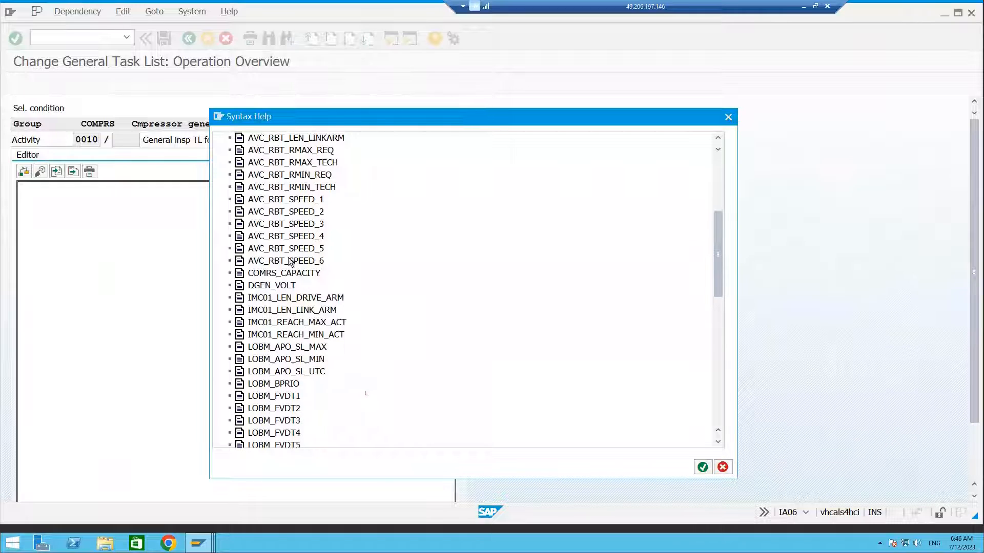
pyautogui.doubleClick(253, 273)
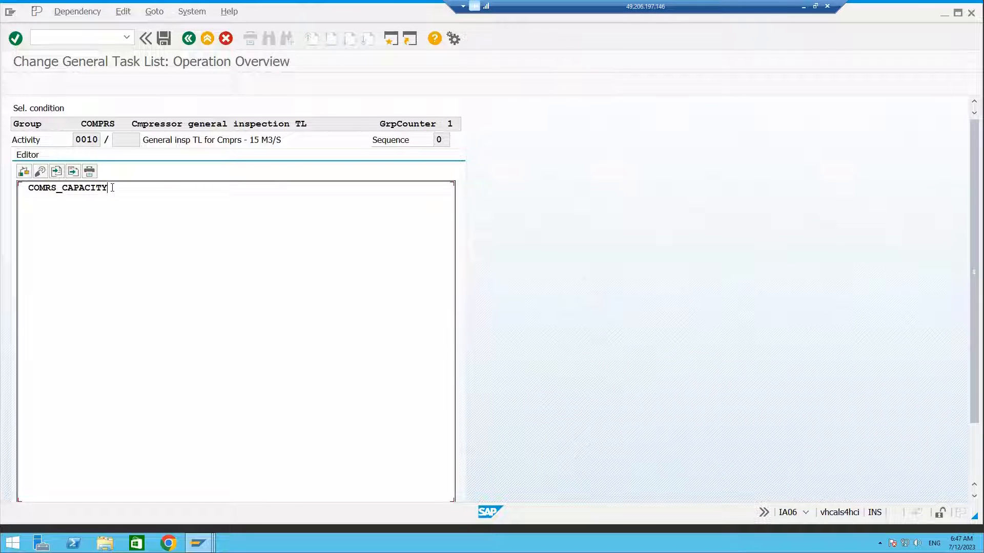
# Complete the condition as COMRS_CAPACITY=15 and save it.
pyautogui.write('=1')
pyautogui.write('M')
pyautogui.press('BackSpace')
pyautogui.scroll(-3, 977, 391)
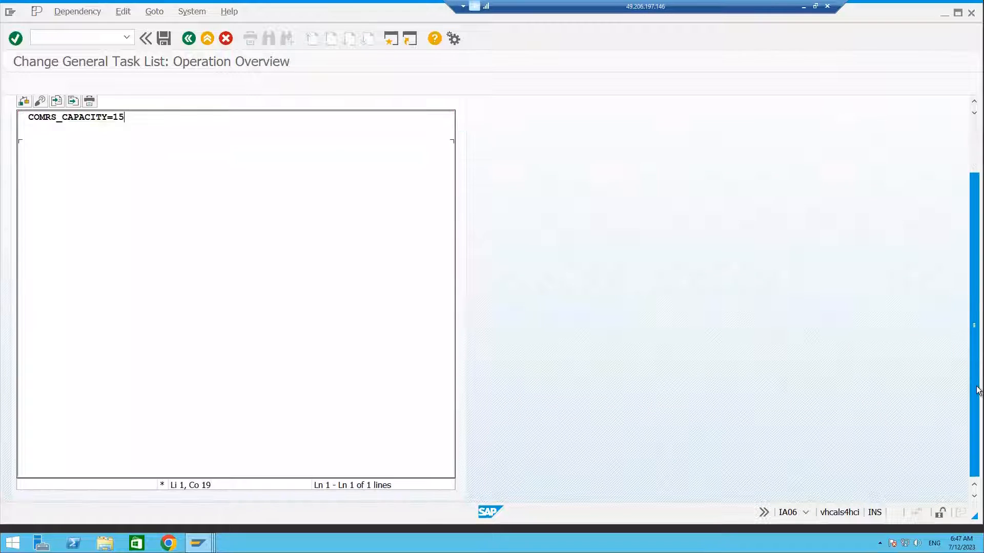
pyautogui.scroll(3, 977, 307)
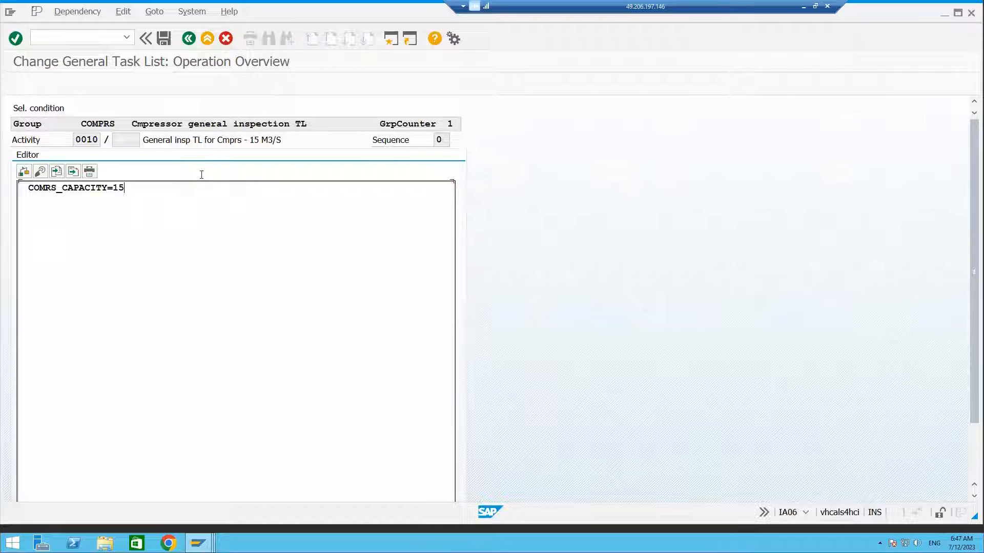
pyautogui.click(164, 38)
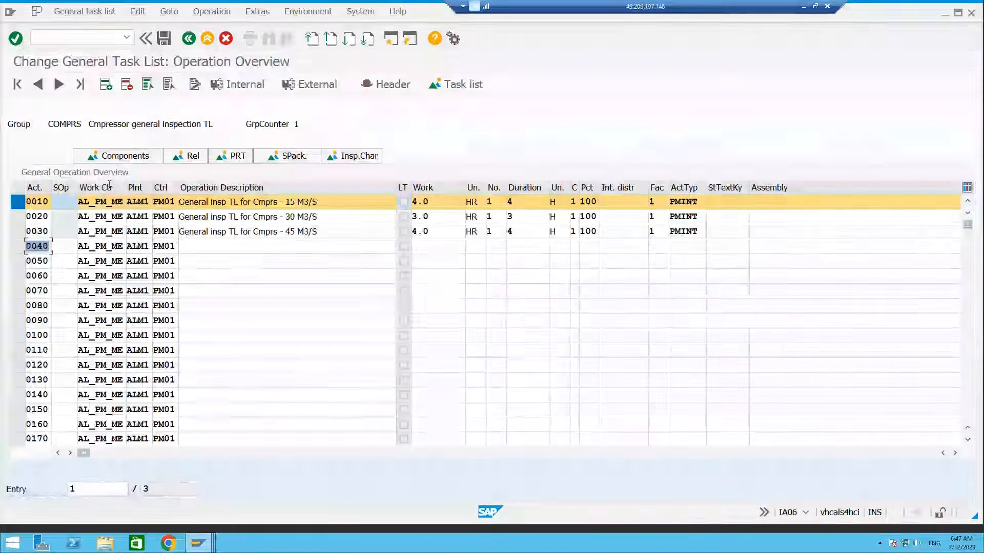
# Create a selection condition dependency for operation 0020 in the dependency editor.
pyautogui.click(18, 216)
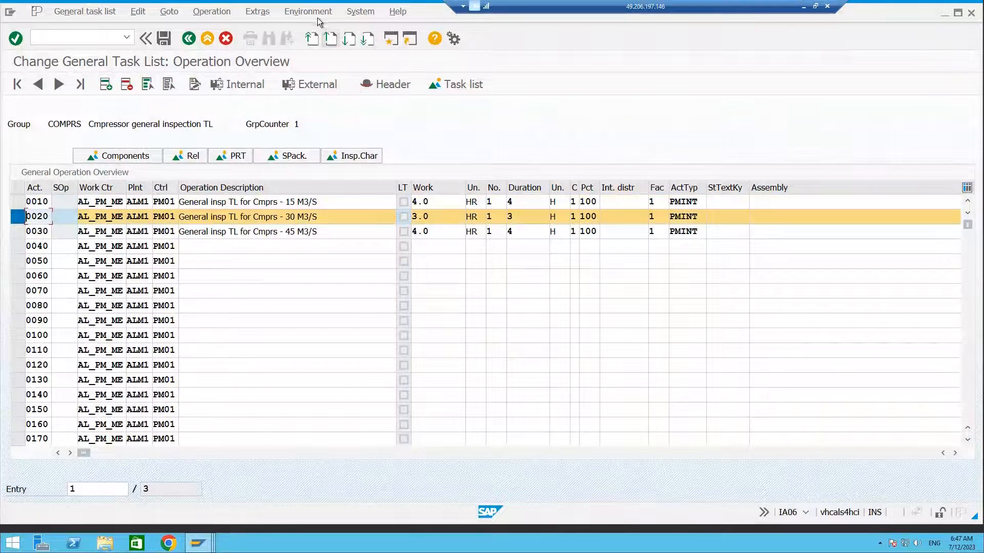
pyautogui.click(256, 12)
pyautogui.moveTo(328, 58)
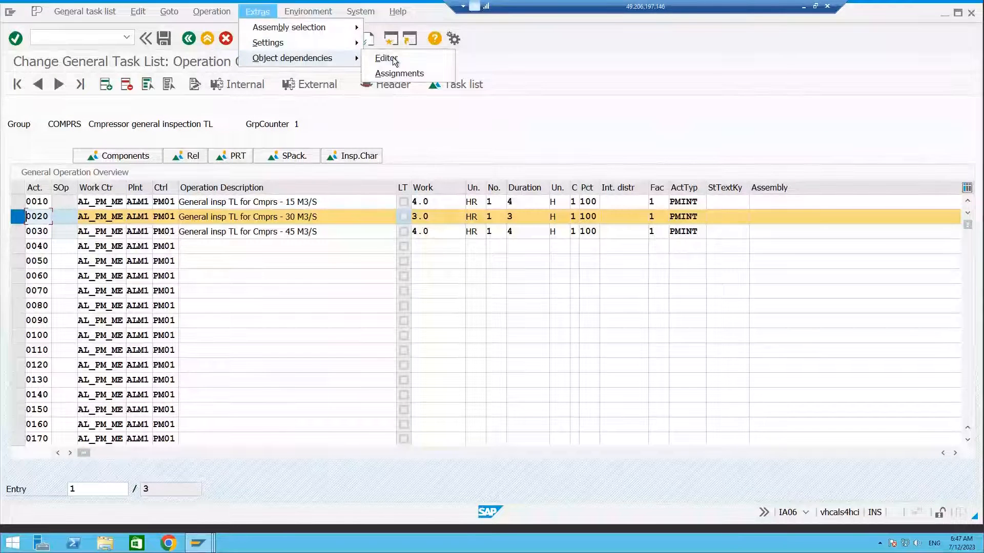
pyautogui.click(389, 62)
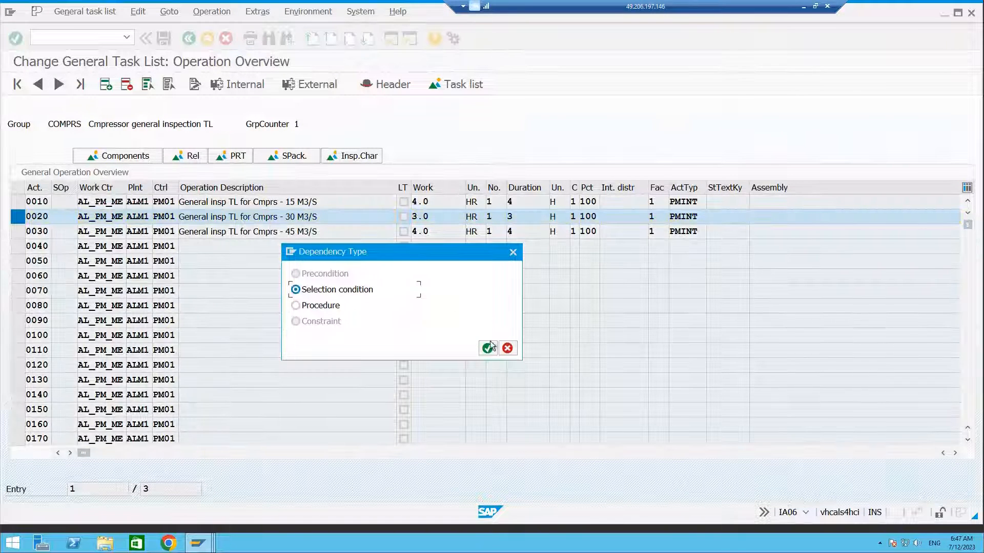
pyautogui.click(488, 347)
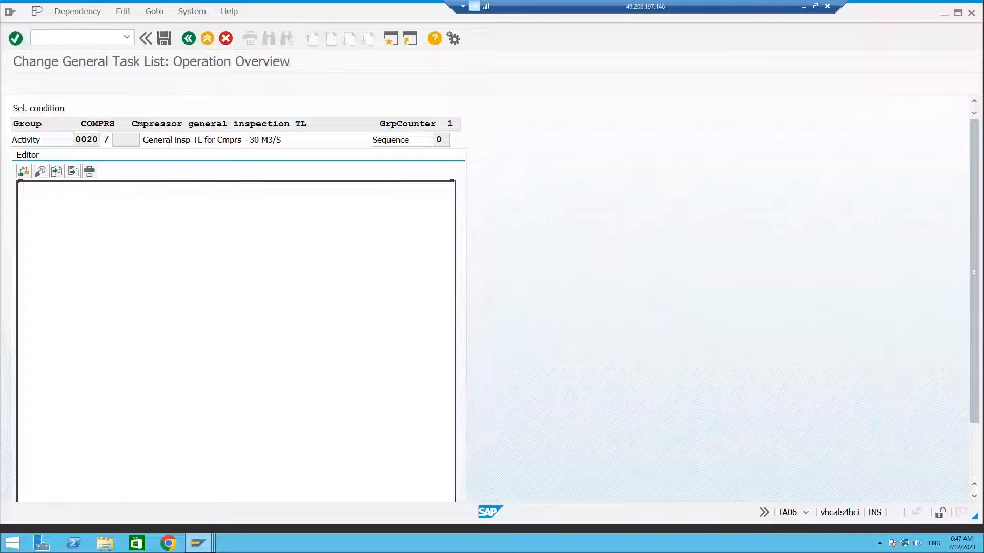
# Insert numeric characteristic COMRS_CAPACITY into the condition from the syntax help.
pyautogui.click(40, 171)
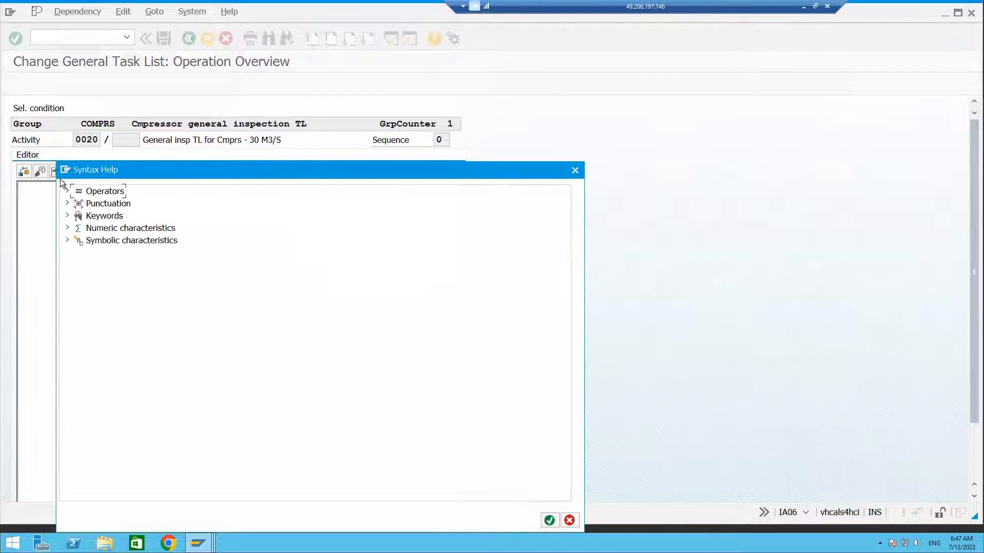
pyautogui.click(67, 227)
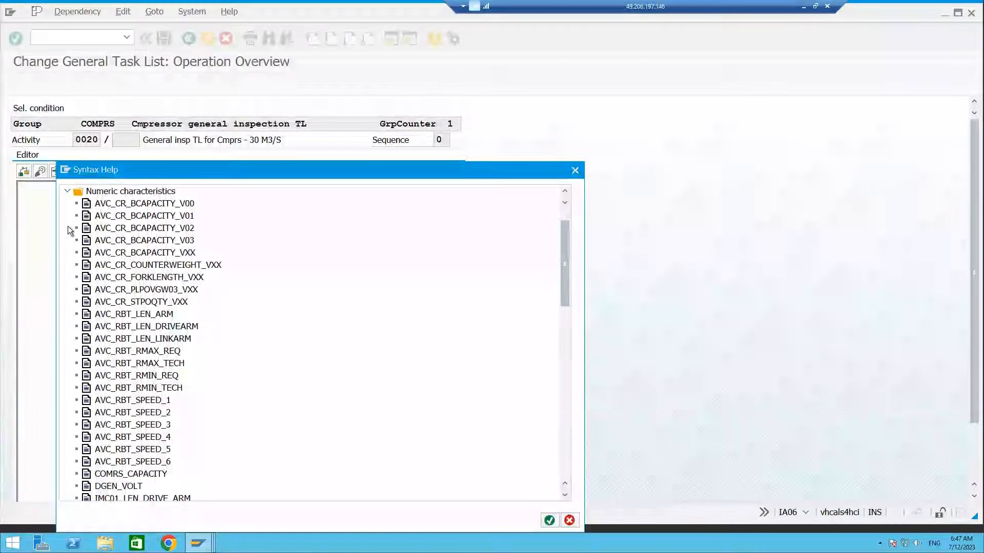
pyautogui.scroll(-5, 164, 348)
pyautogui.click(142, 353)
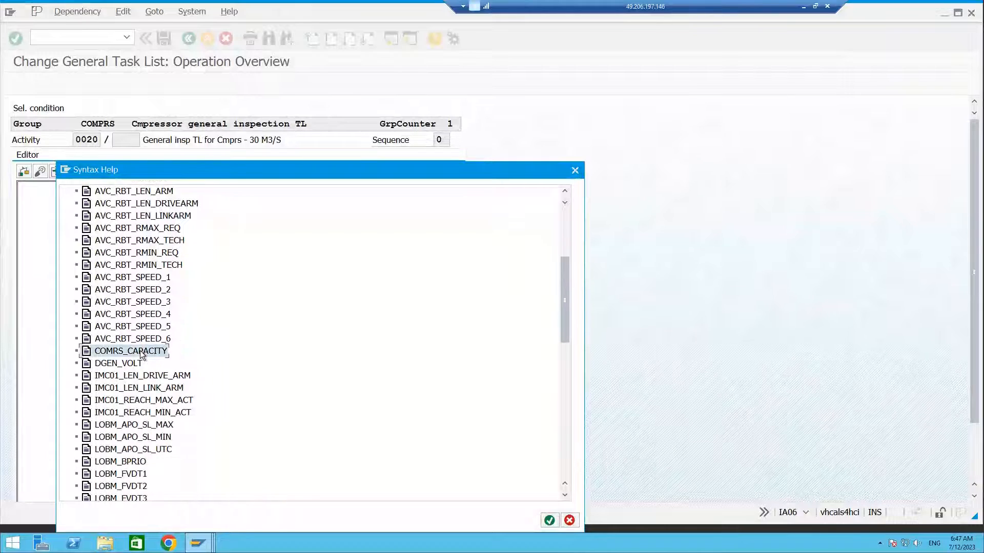
pyautogui.doubleClick(142, 353)
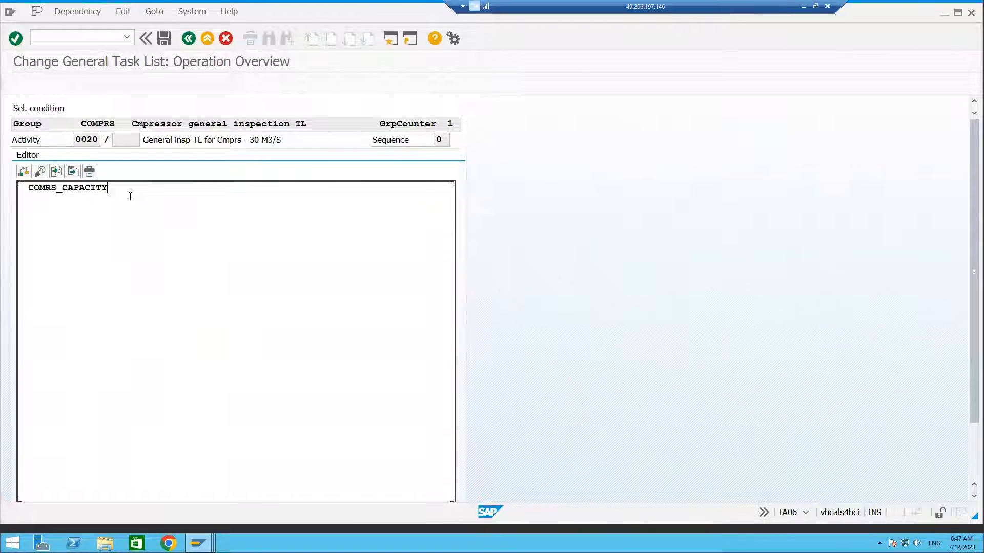
# Complete the condition as COMRS_CAPACITY=30, run the syntax check and save it.
pyautogui.write('=20')
pyautogui.press('BackSpace')
pyautogui.press('BackSpace')
pyautogui.write('30')
pyautogui.click(26, 170)
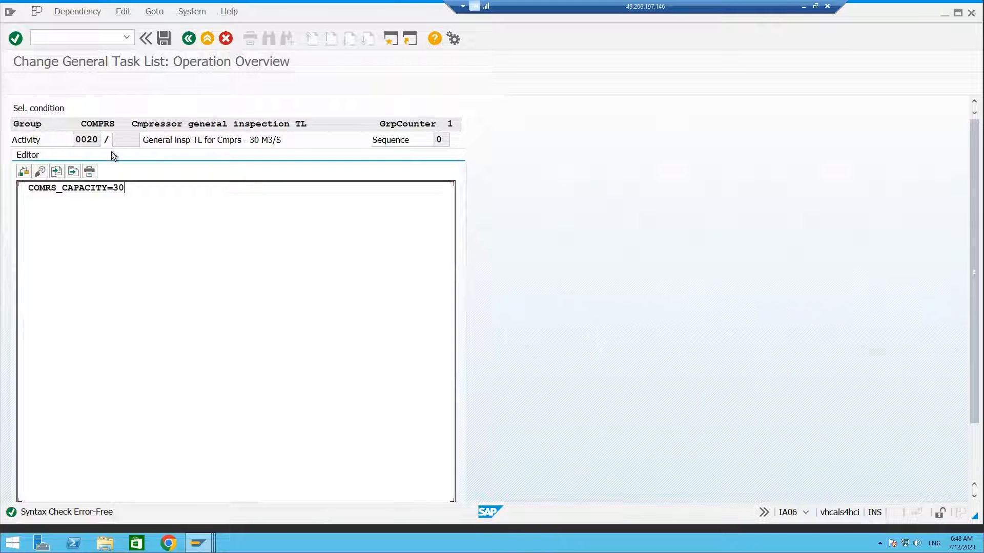
pyautogui.click(163, 38)
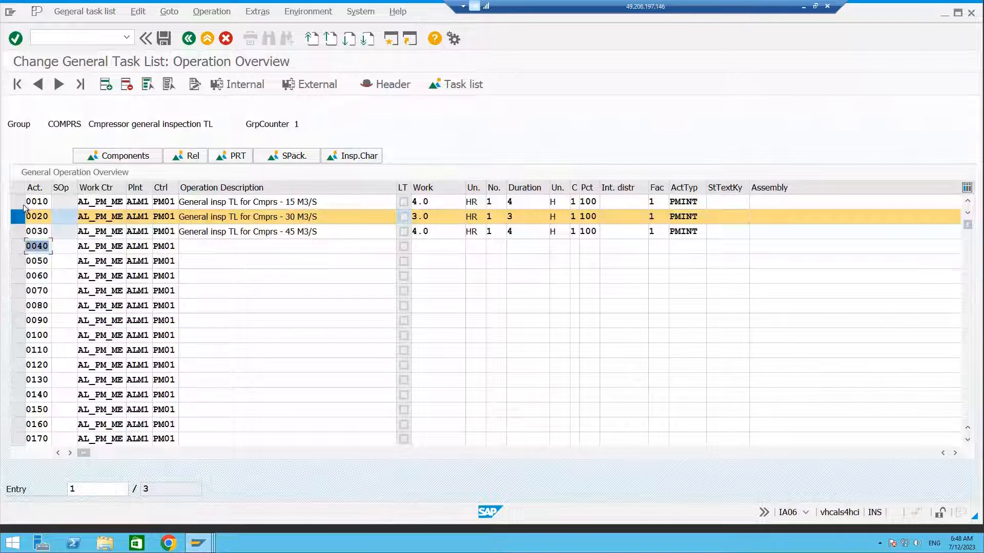
# Create a selection condition dependency for operation 0030 in the dependency editor.
pyautogui.click(18, 231)
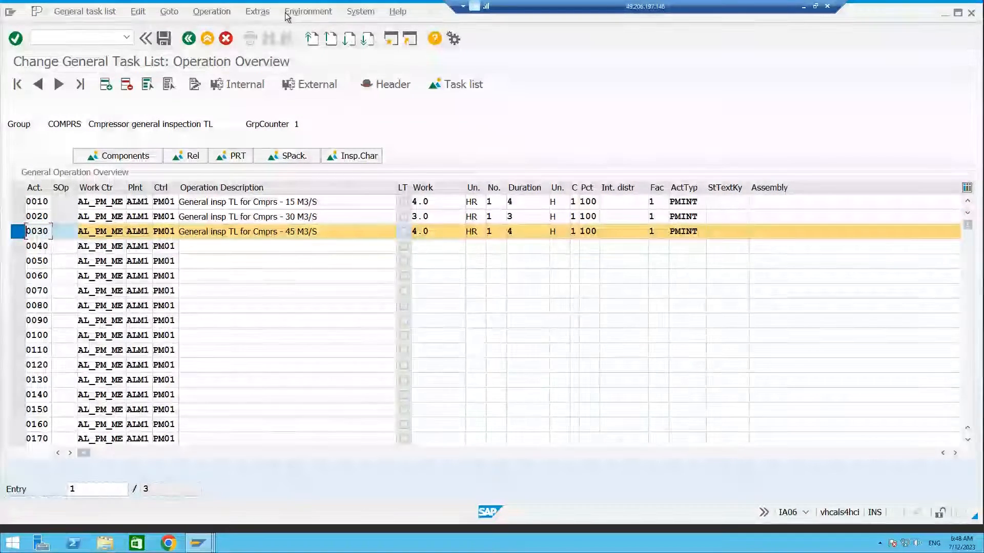
pyautogui.click(257, 11)
pyautogui.moveTo(353, 58)
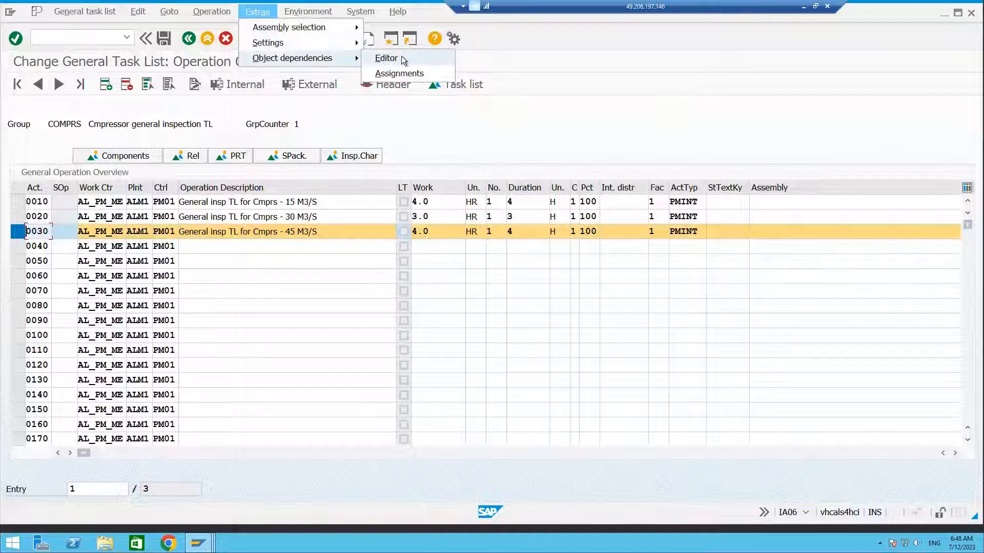
pyautogui.click(386, 58)
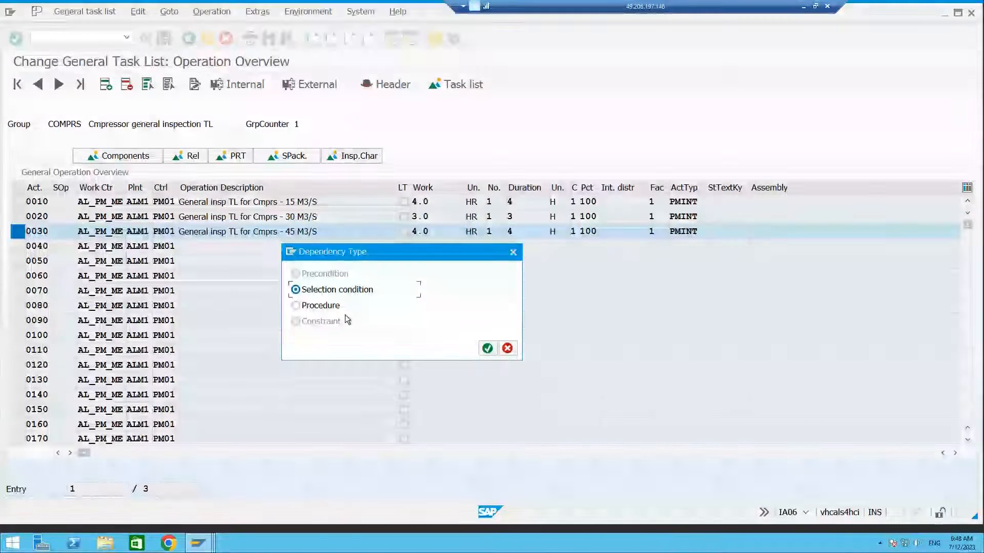
pyautogui.press('Return')
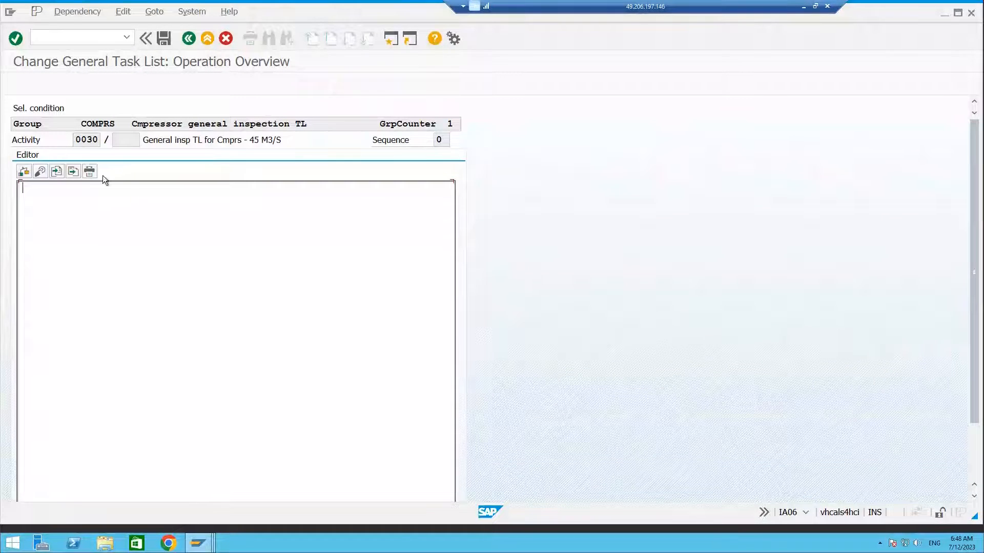
# Insert numeric characteristic COMRS_CAPACITY into the operation 0030 condition from the syntax help.
pyautogui.click(40, 170)
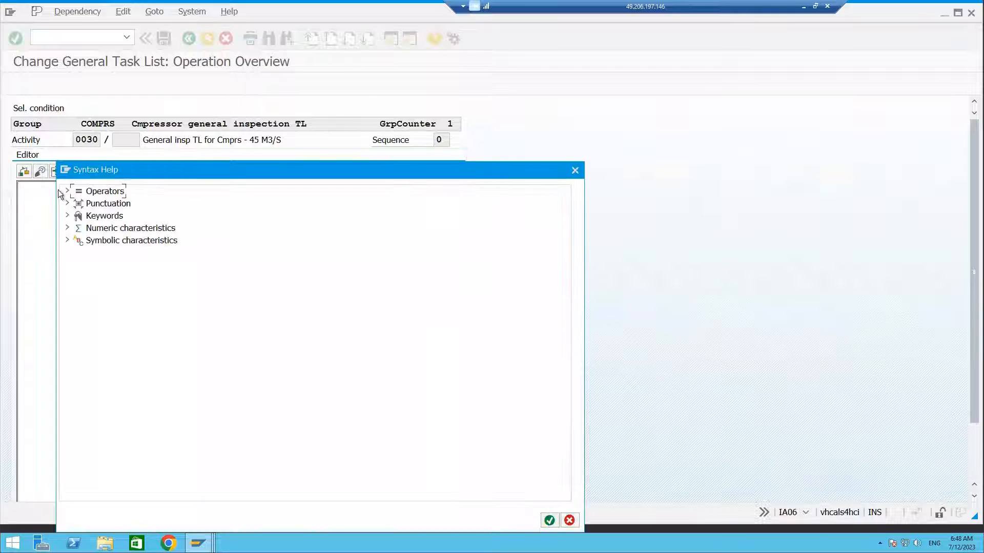
pyautogui.click(68, 228)
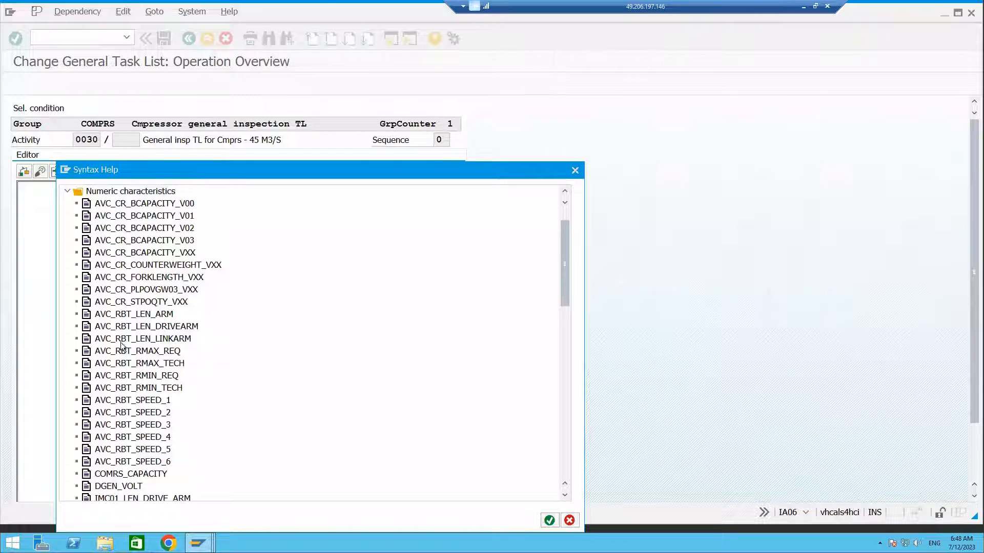
pyautogui.scroll(-2, 156, 354)
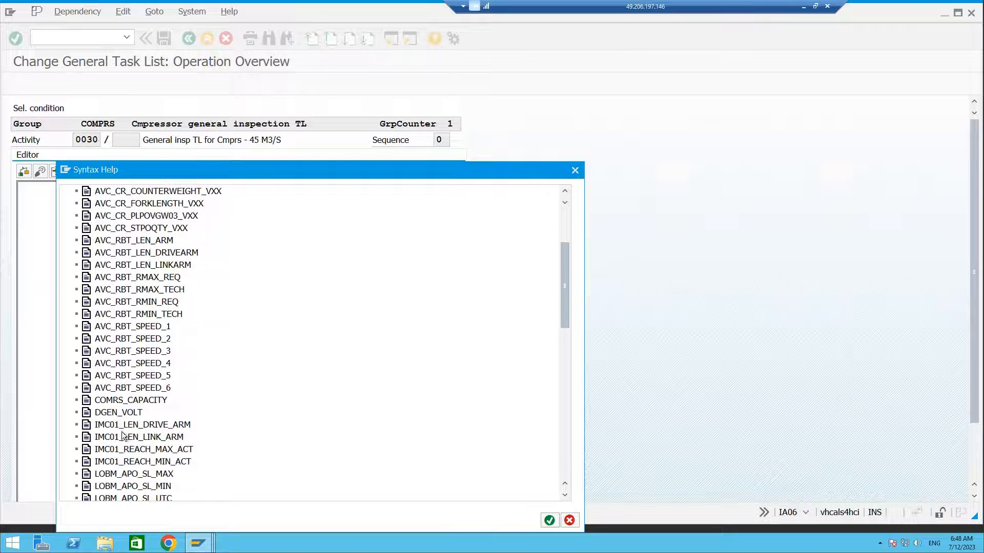
pyautogui.doubleClick(138, 404)
# Complete the condition as COMRS_CAPACITY=45 and save it.
pyautogui.write('=45')
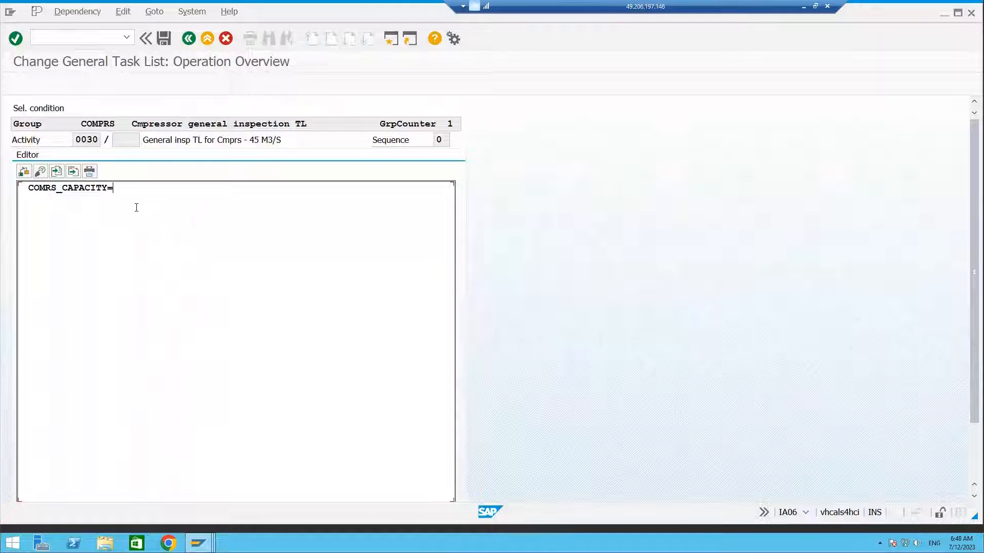
pyautogui.click(164, 44)
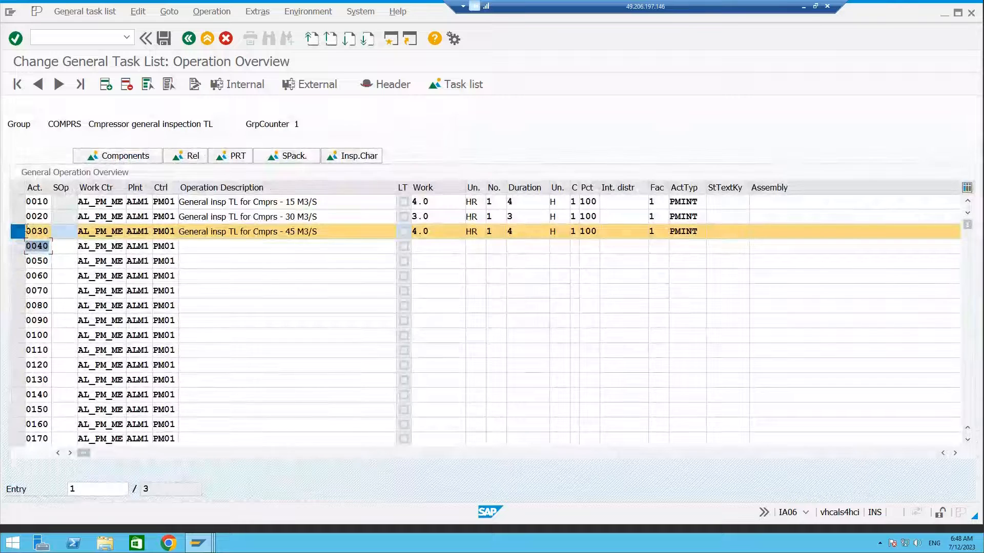
# Save task list COMPRS with its operation selection conditions.
pyautogui.click(38, 229)
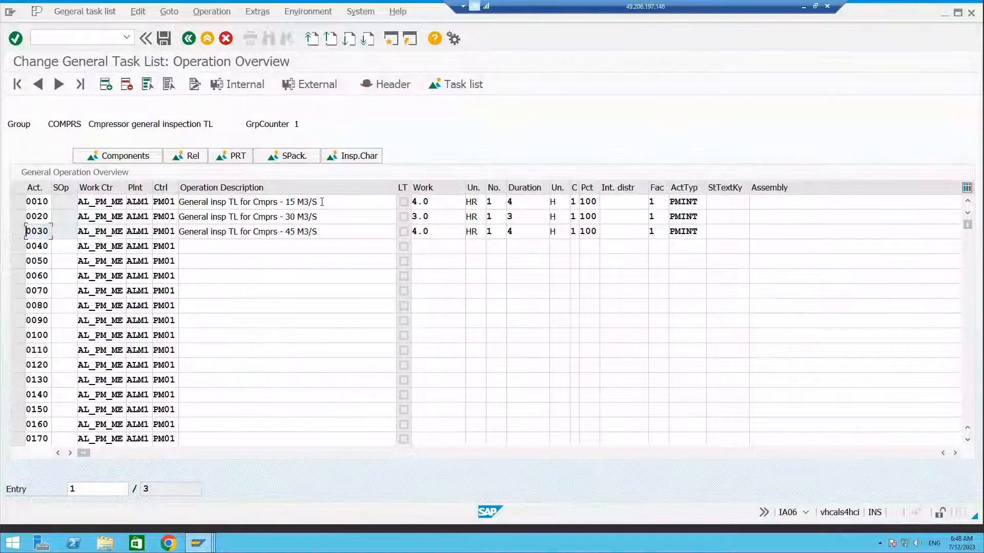
pyautogui.moveTo(286, 201); pyautogui.dragTo(319, 201)
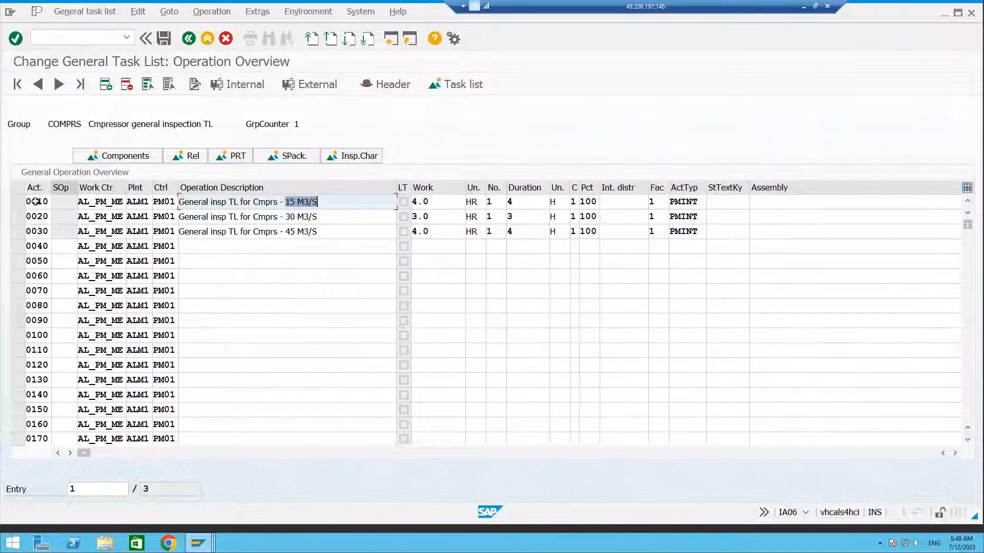
pyautogui.click(18, 202)
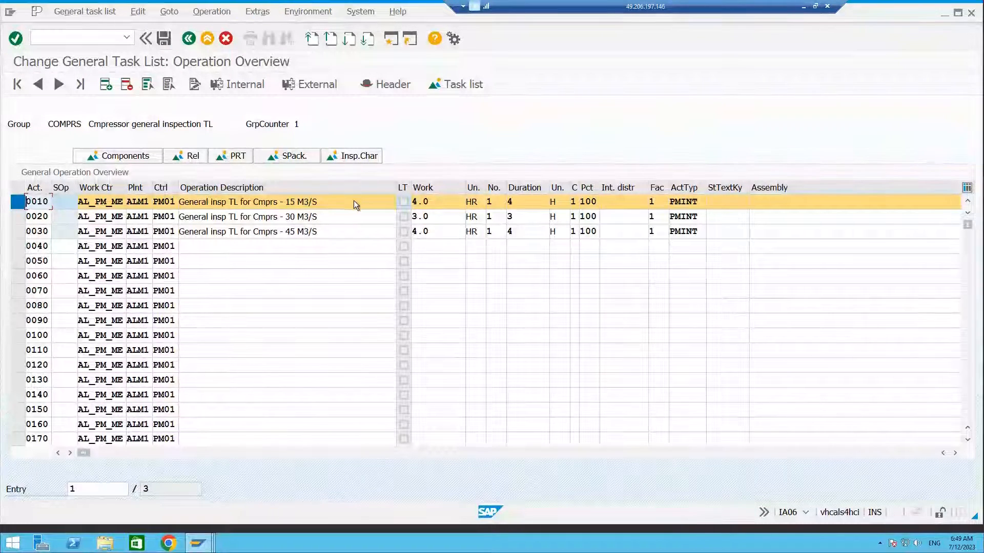
pyautogui.click(25, 202)
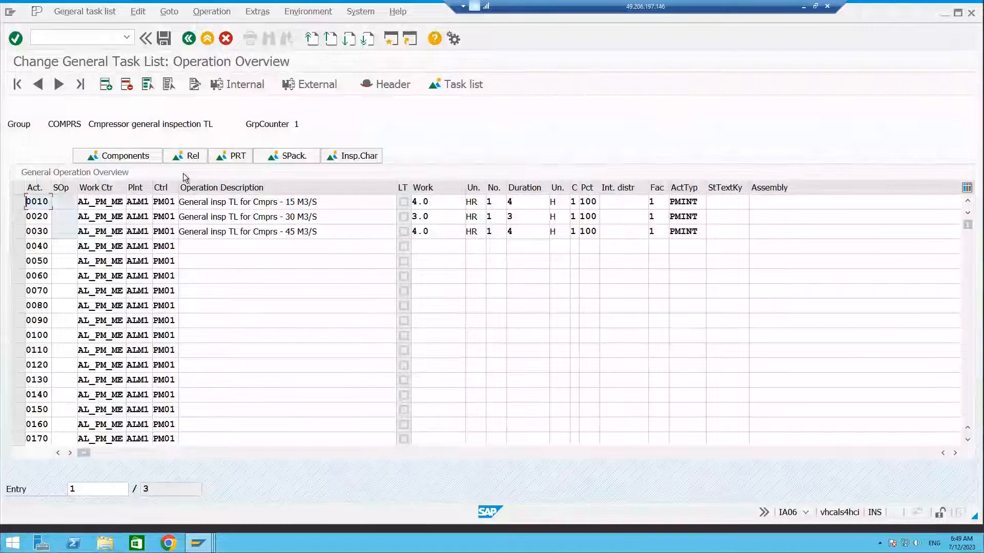
pyautogui.click(164, 37)
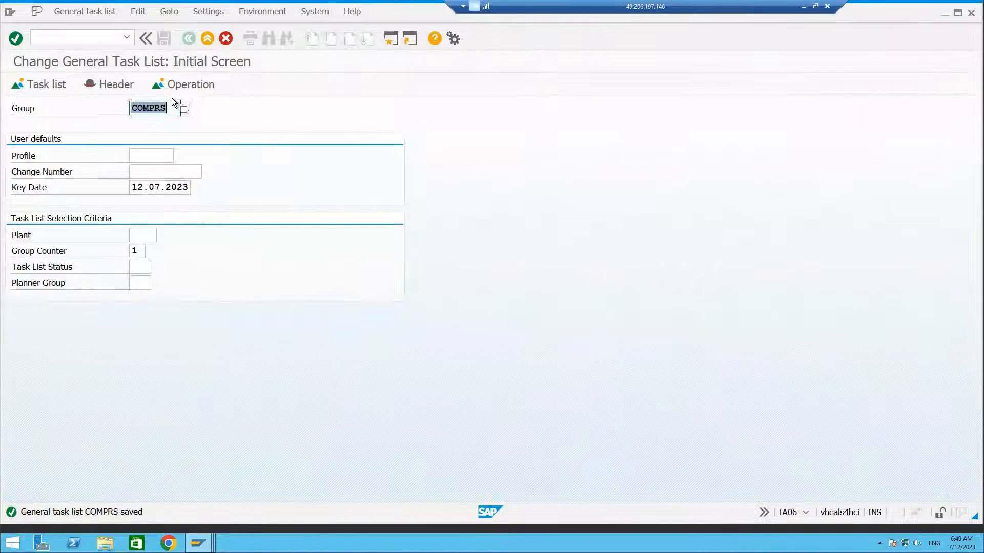
# Open task list PUMP and view the selection condition of its operation 0010 for reference, then return to the initial screen.
pyautogui.press('BackSpace')
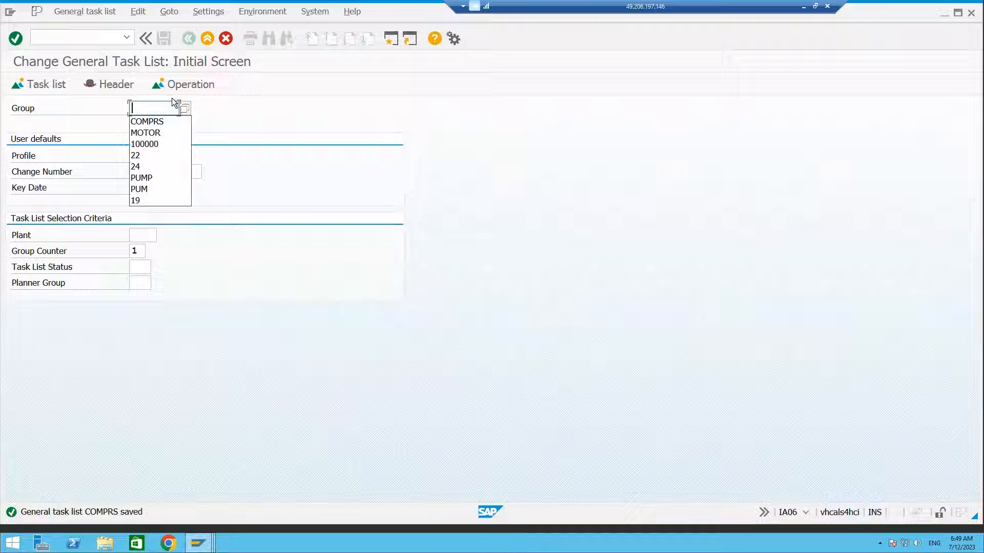
pyautogui.click(149, 176)
pyautogui.press('Return')
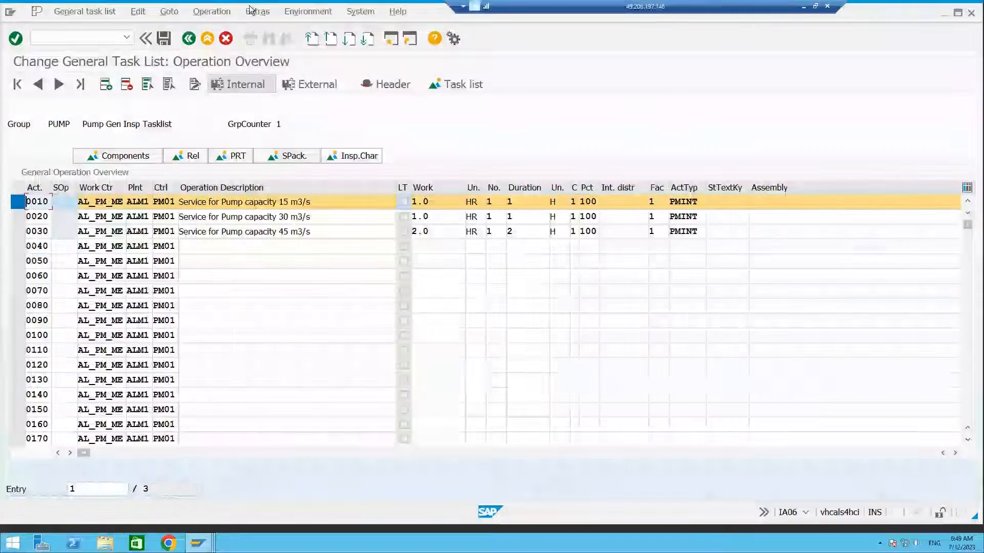
pyautogui.click(257, 11)
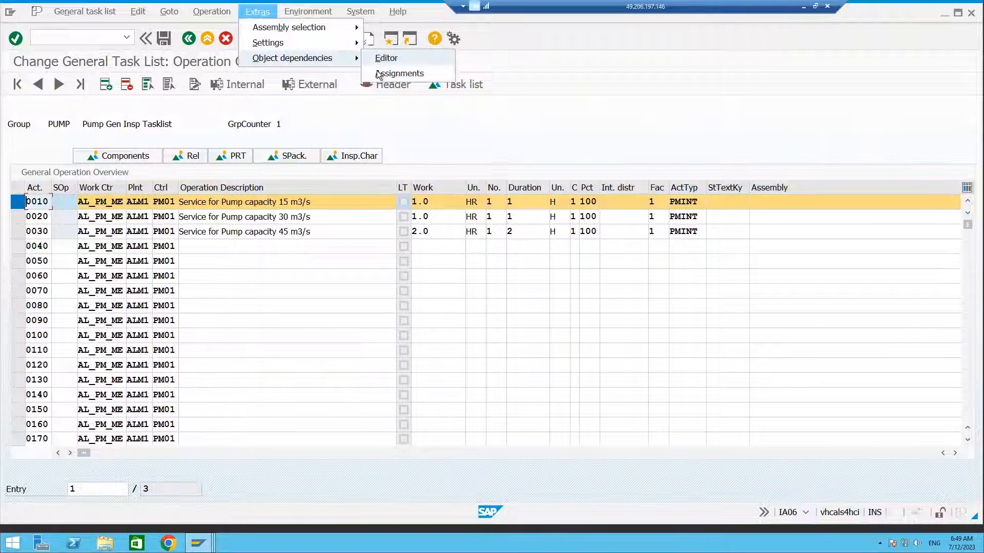
pyautogui.click(385, 58)
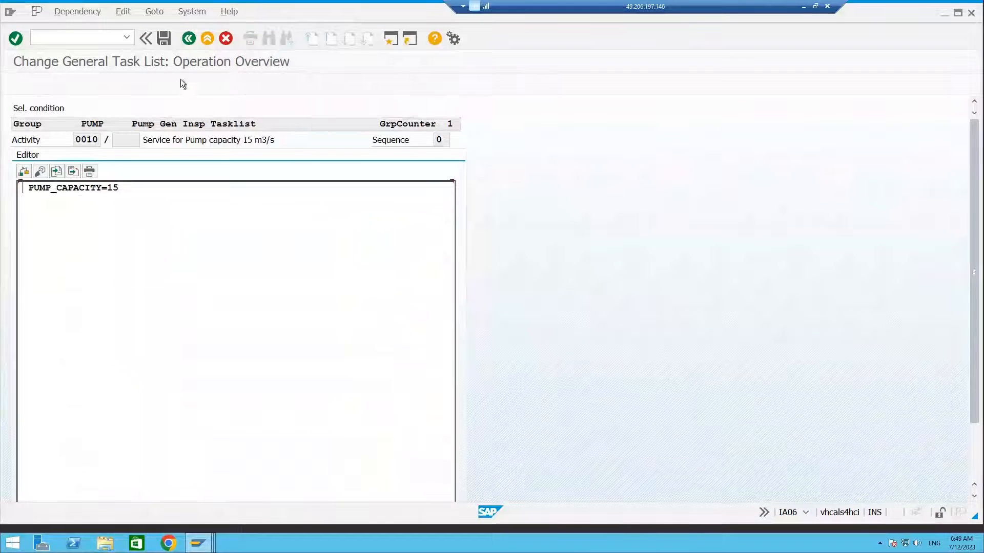
pyautogui.click(187, 38)
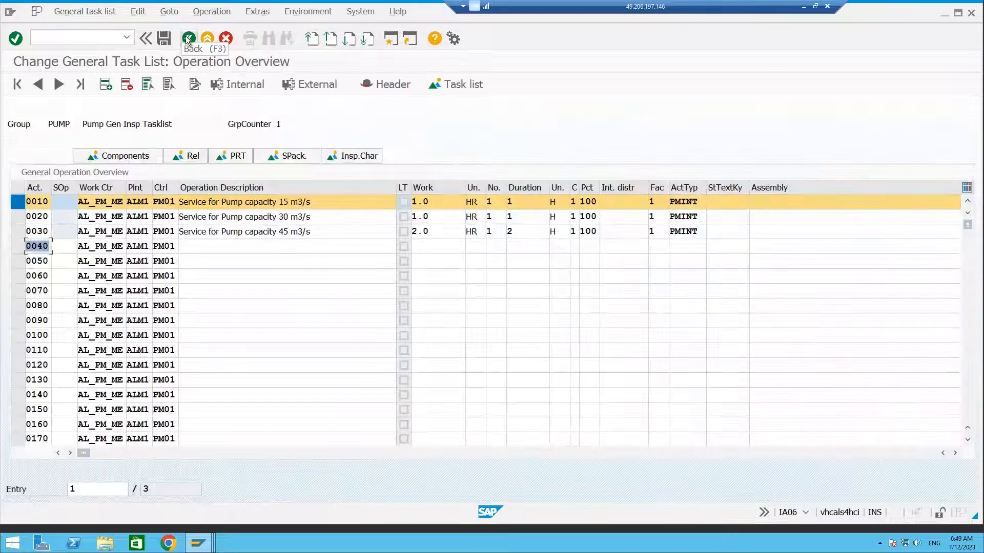
pyautogui.click(188, 38)
pyautogui.click(187, 38)
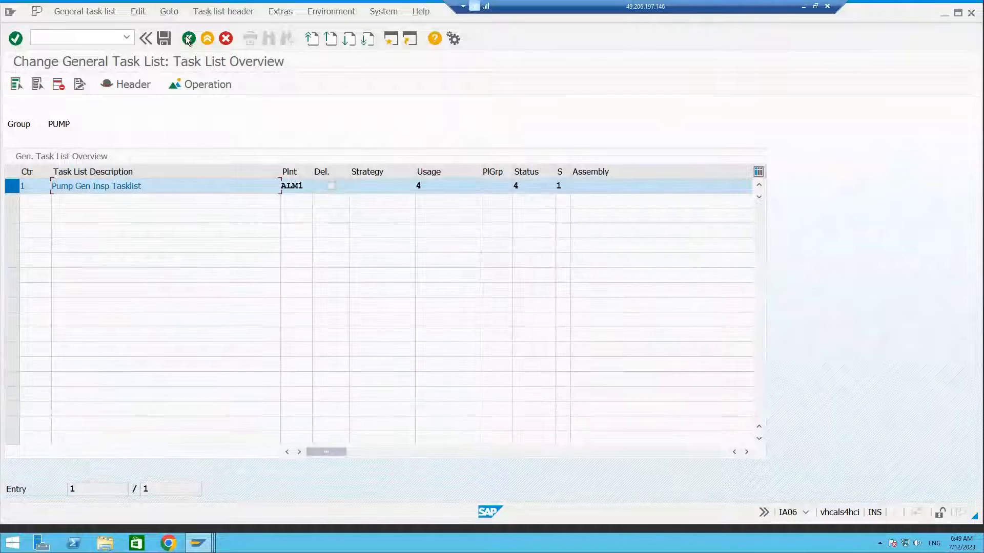
pyautogui.click(187, 38)
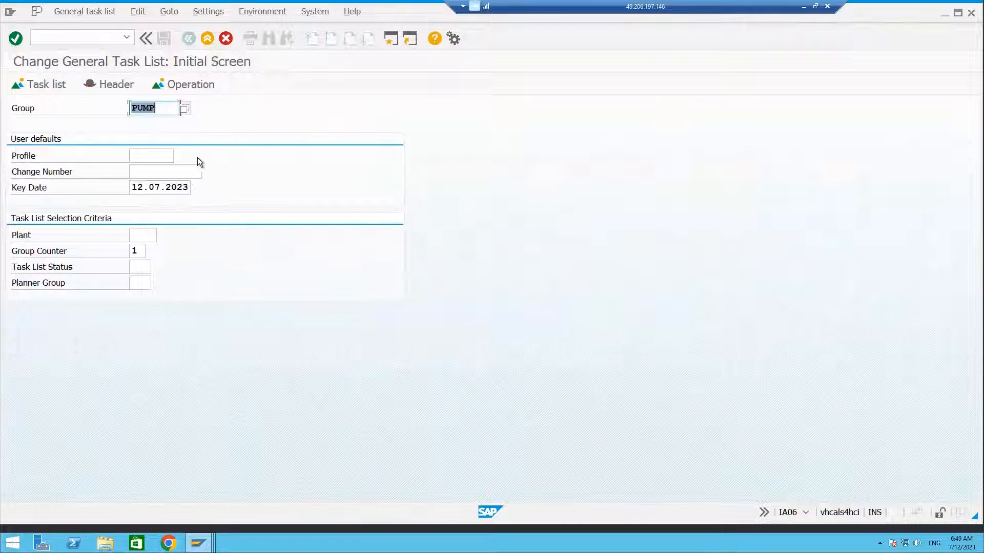
# Set the group back to COMPRS and enter /O in the command field to open another session.
pyautogui.press('BackSpace')
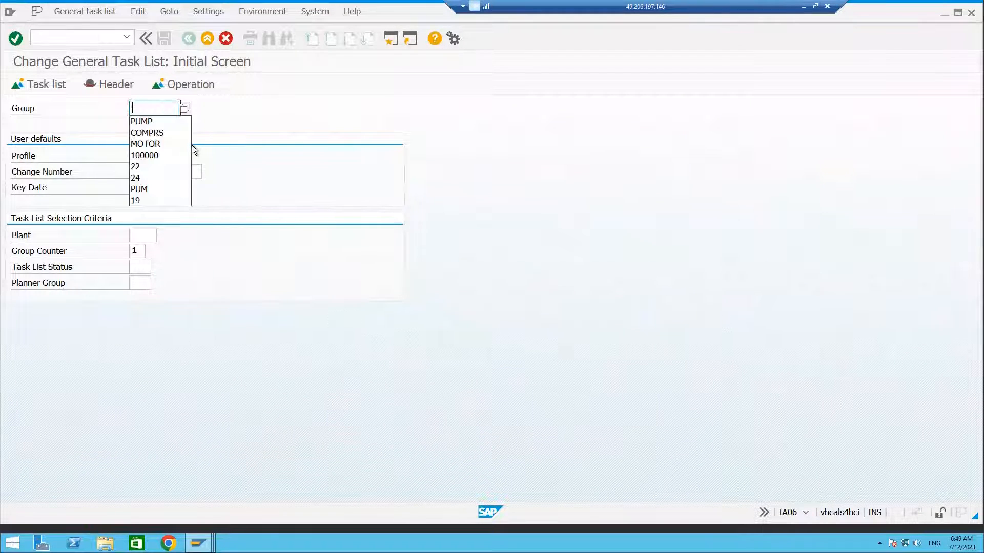
pyautogui.click(162, 133)
pyautogui.click(103, 40)
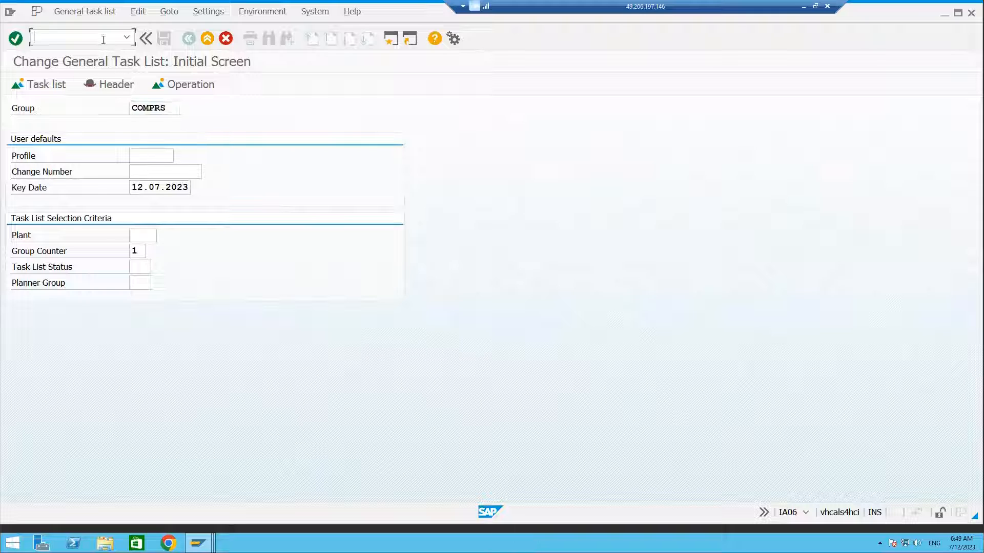
pyautogui.write('/OIW31')
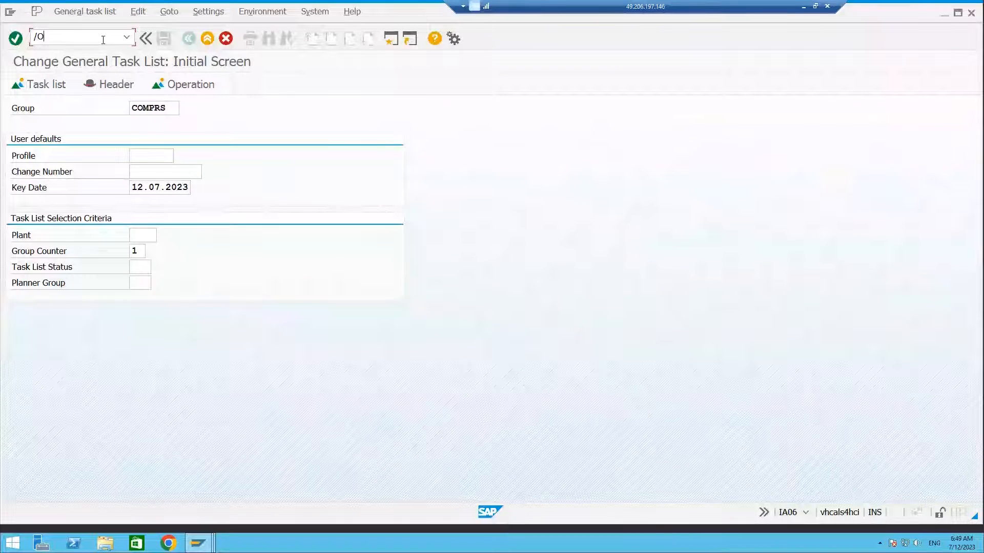
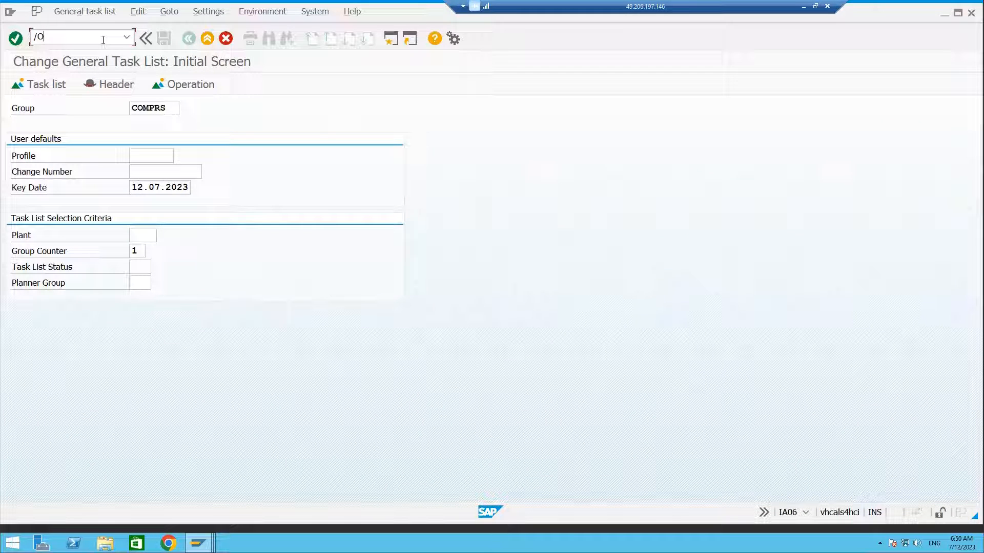
# Open the Create Order transaction IW31 in a new session.
pyautogui.write('IW31')
pyautogui.press('Return')
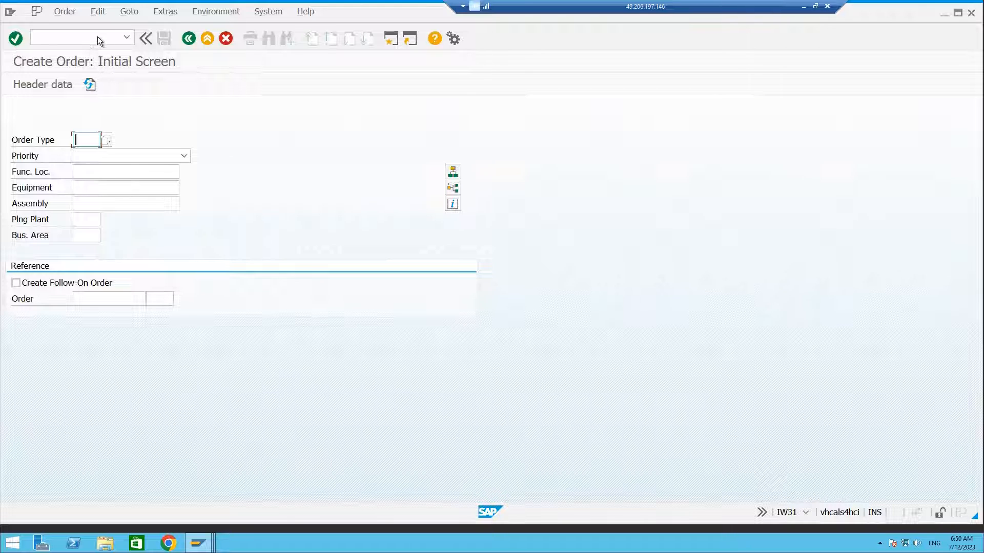
pyautogui.click(97, 38)
pyautogui.click(81, 143)
# Switch to transaction SPRO and open the SAP Reference IMG.
pyautogui.click(86, 34)
pyautogui.write('/NSPRO')
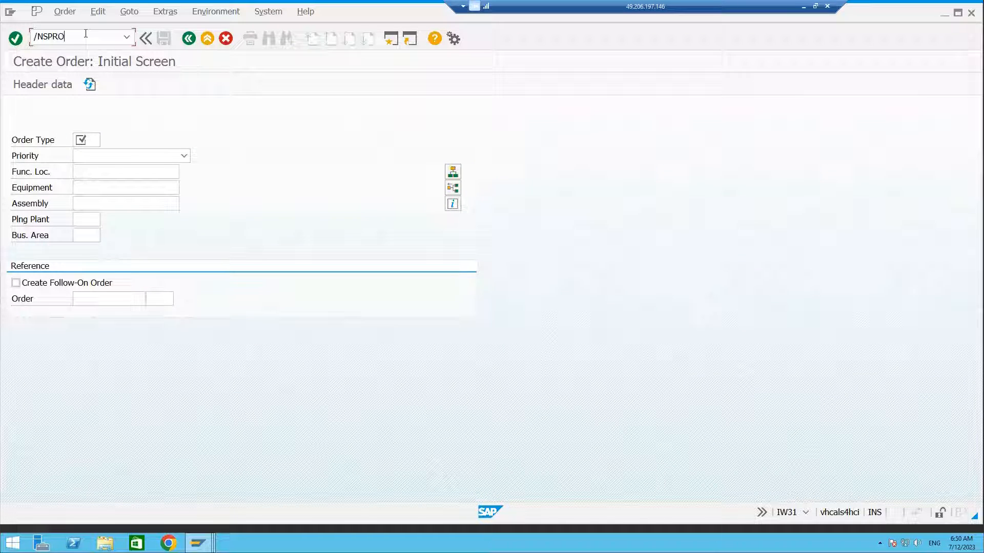
pyautogui.press('Return')
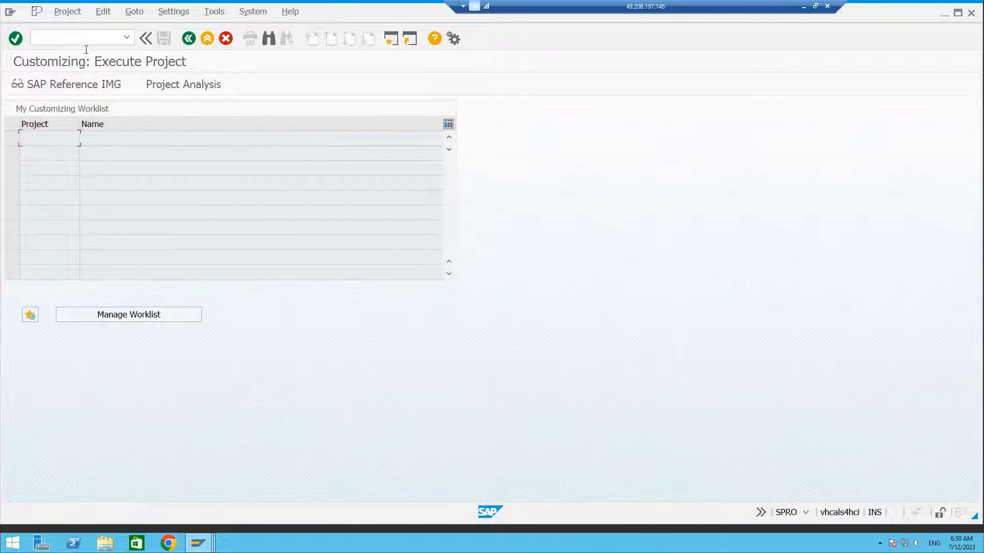
pyautogui.click(79, 82)
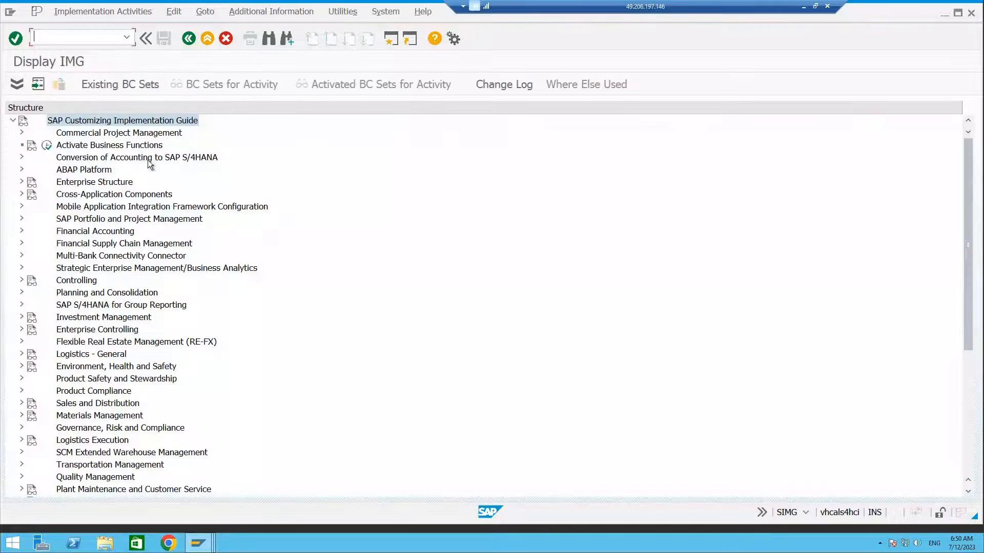
# Open Assign Order Types to Maintenance Plants under Plant Maintenance and Customer Service > Maintenance and Service Processing > Maintenance and Service Orders > Functions and Settings for Order Types.
pyautogui.scroll(-5, 285, 322)
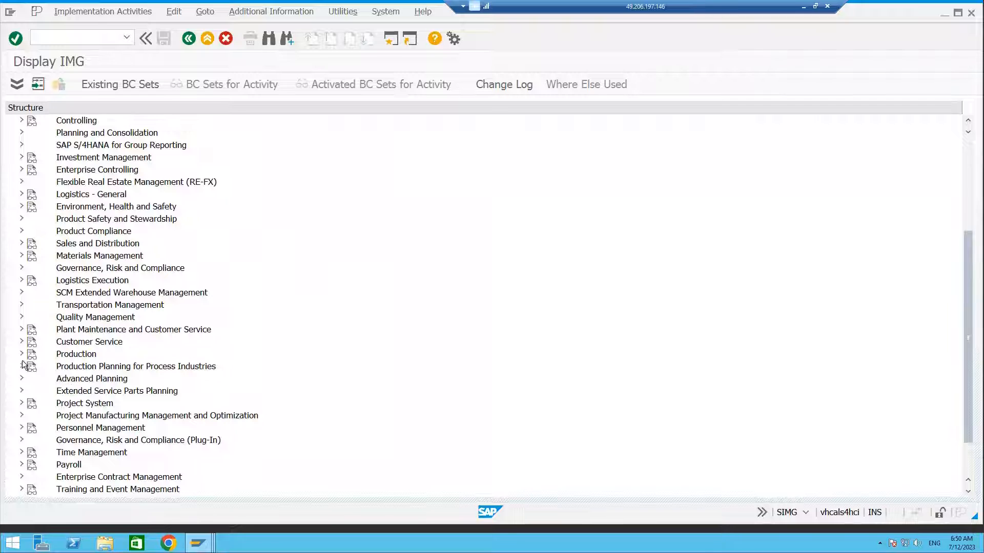
pyautogui.click(21, 330)
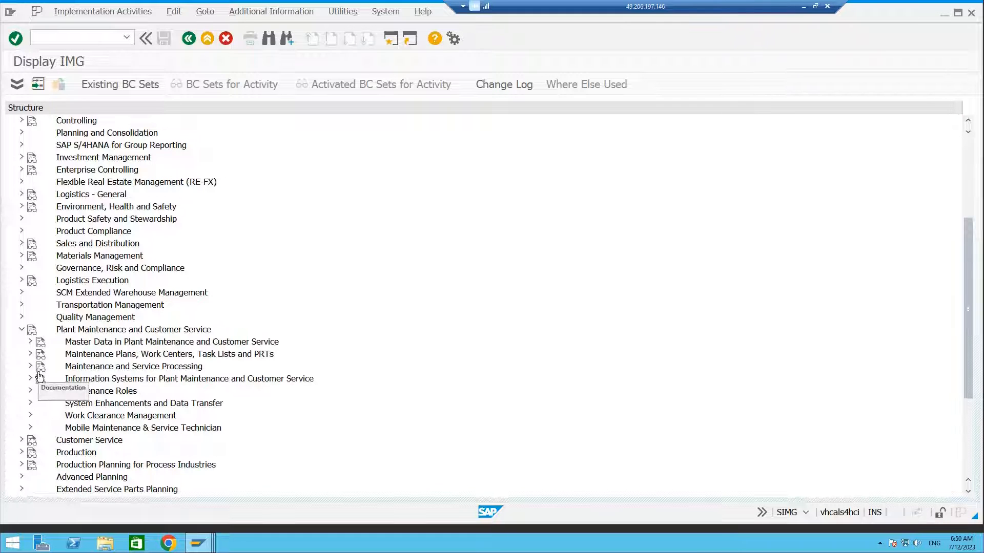
pyautogui.click(30, 366)
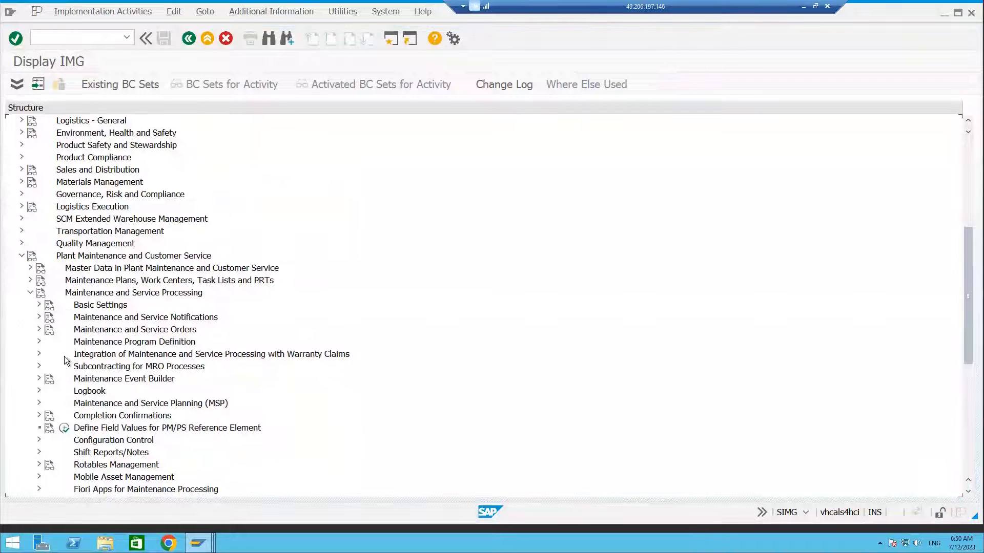
pyautogui.click(40, 329)
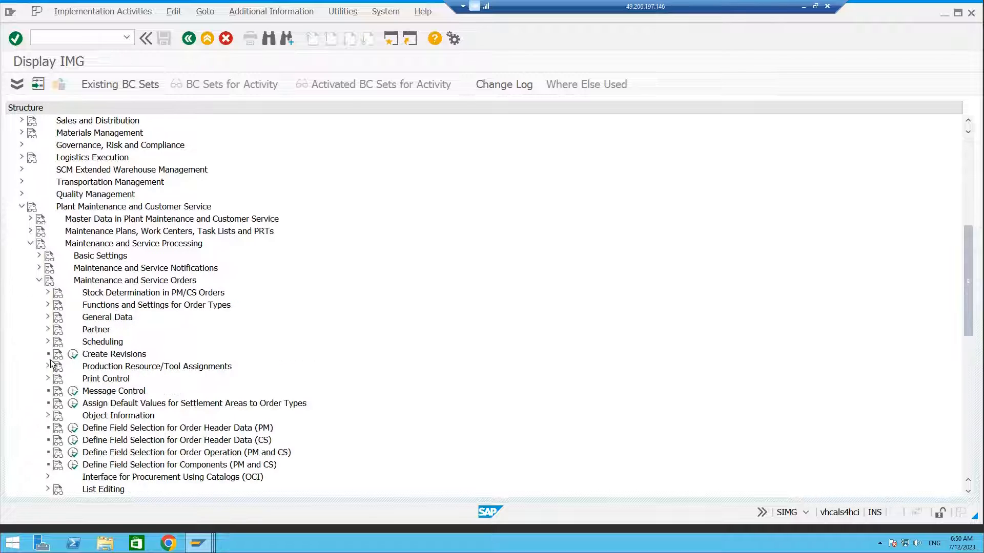
pyautogui.click(48, 305)
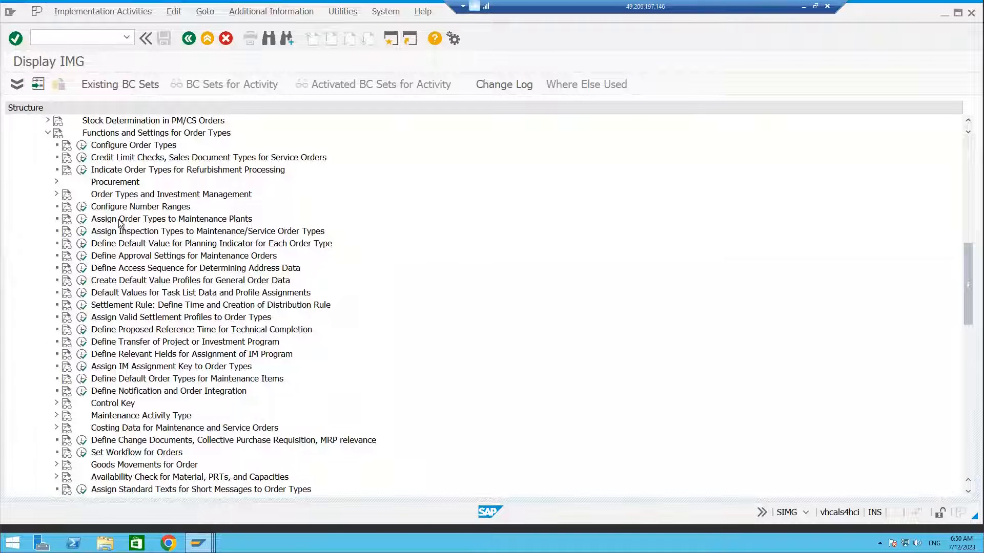
pyautogui.click(82, 219)
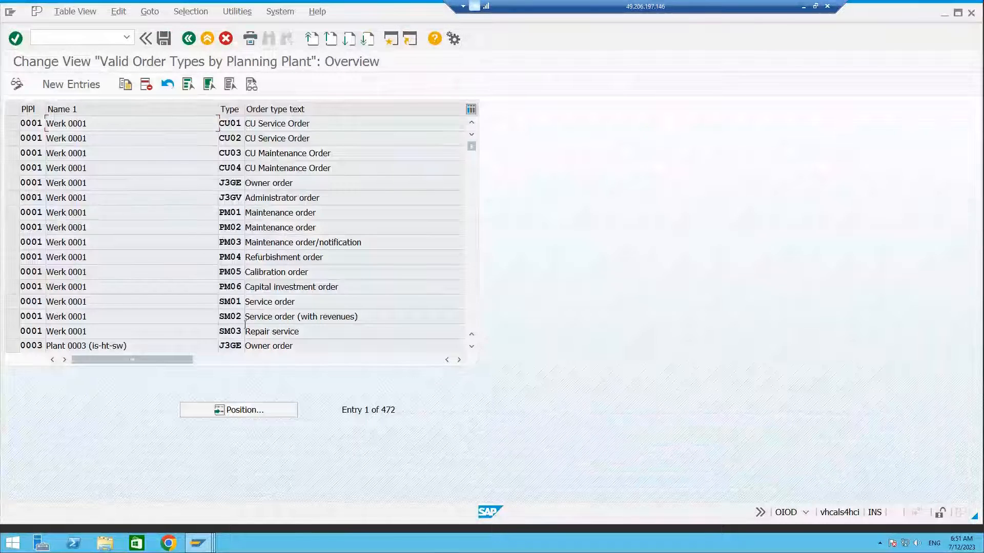
# Position the order type table on planning plant ALM1.
pyautogui.click(256, 414)
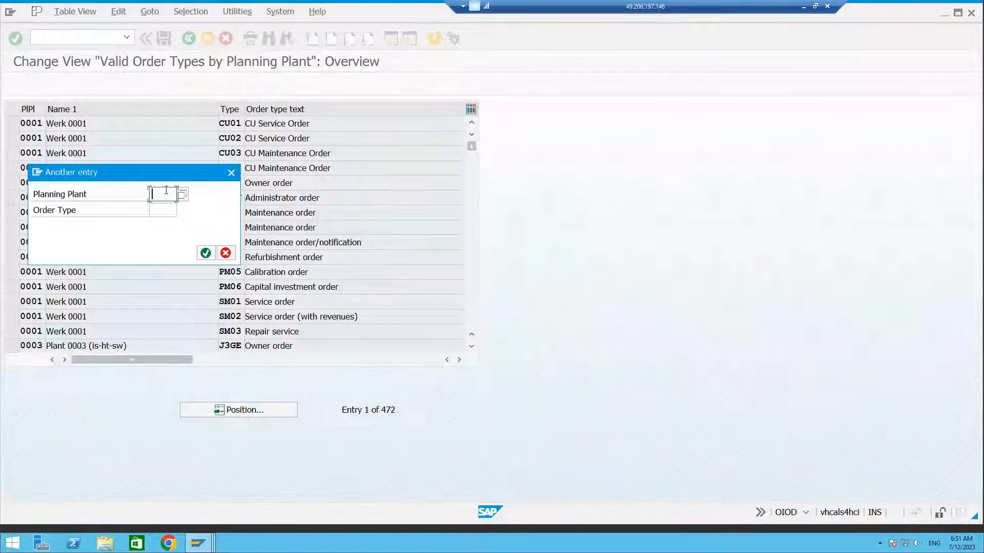
pyautogui.click(166, 193)
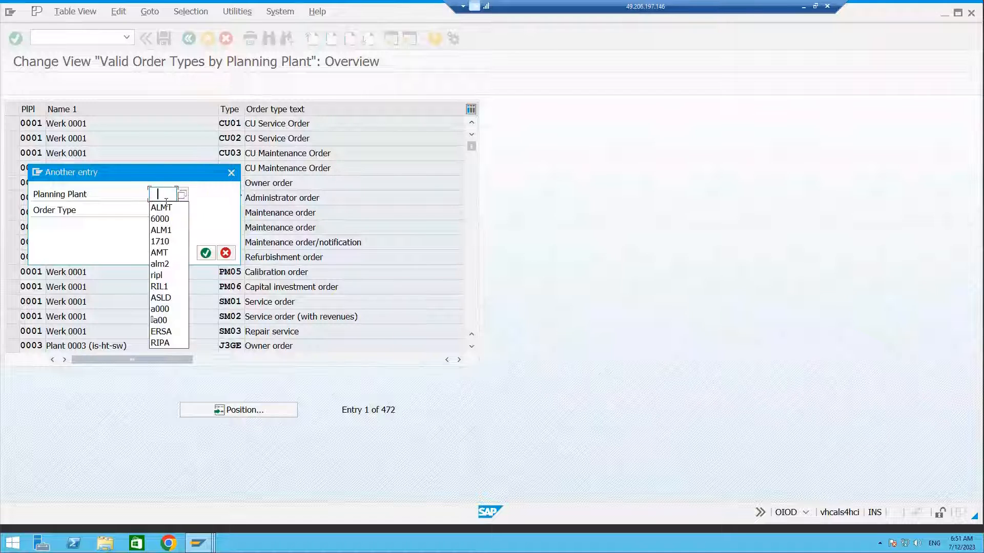
pyautogui.click(163, 230)
pyautogui.click(205, 253)
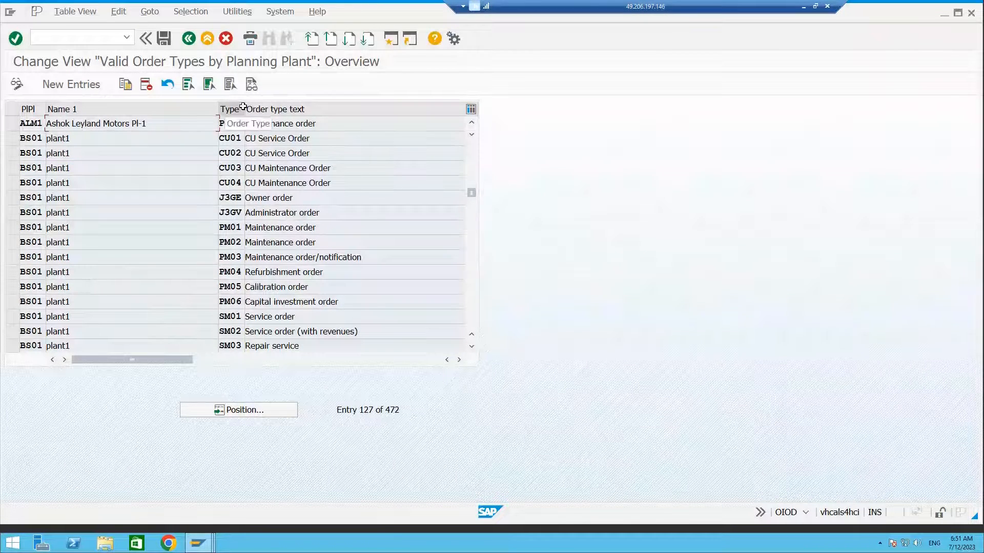
# Widen the table columns and examine the order type assignments for planning plant ALM1.
pyautogui.moveTo(243, 106); pyautogui.dragTo(305, 108)
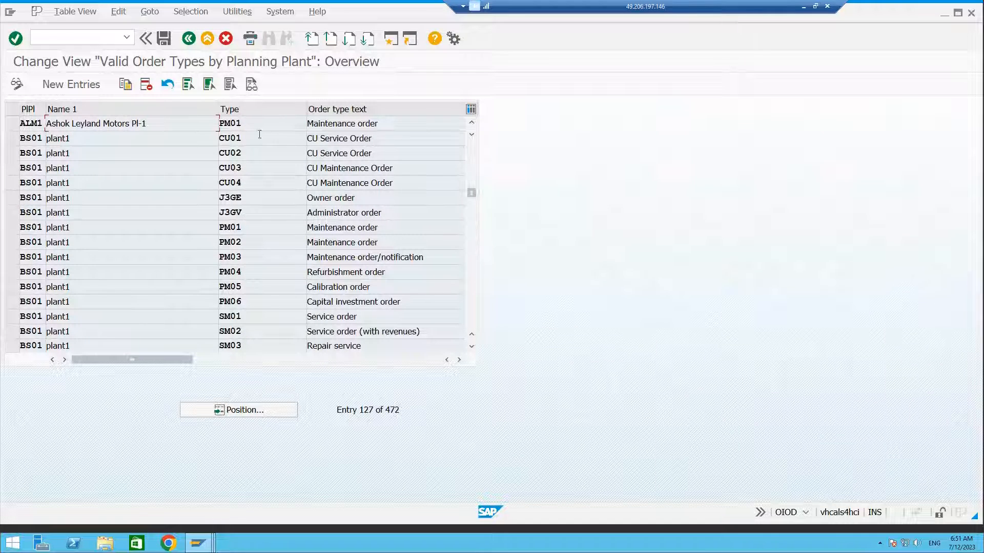
pyautogui.moveTo(248, 123); pyautogui.dragTo(222, 123)
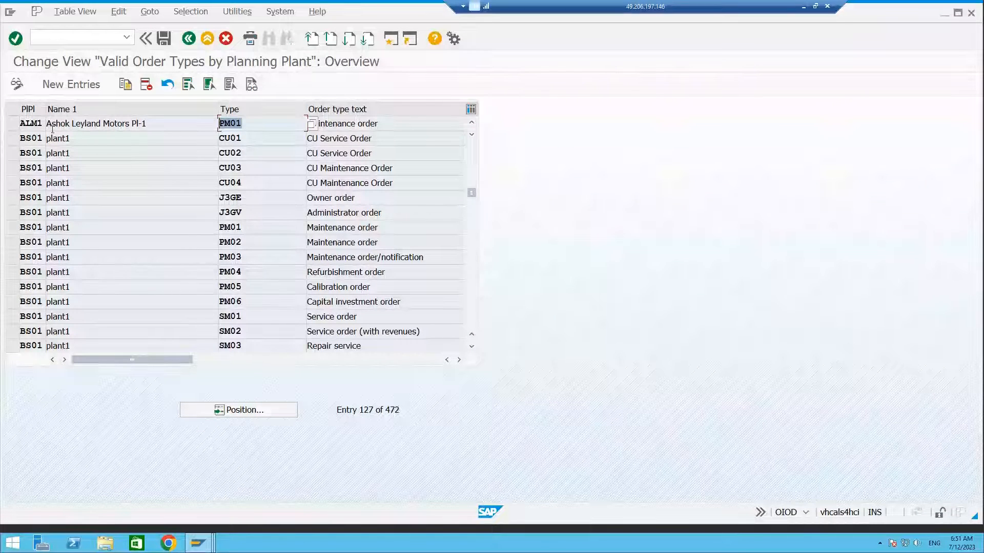
pyautogui.moveTo(44, 109); pyautogui.dragTo(79, 110)
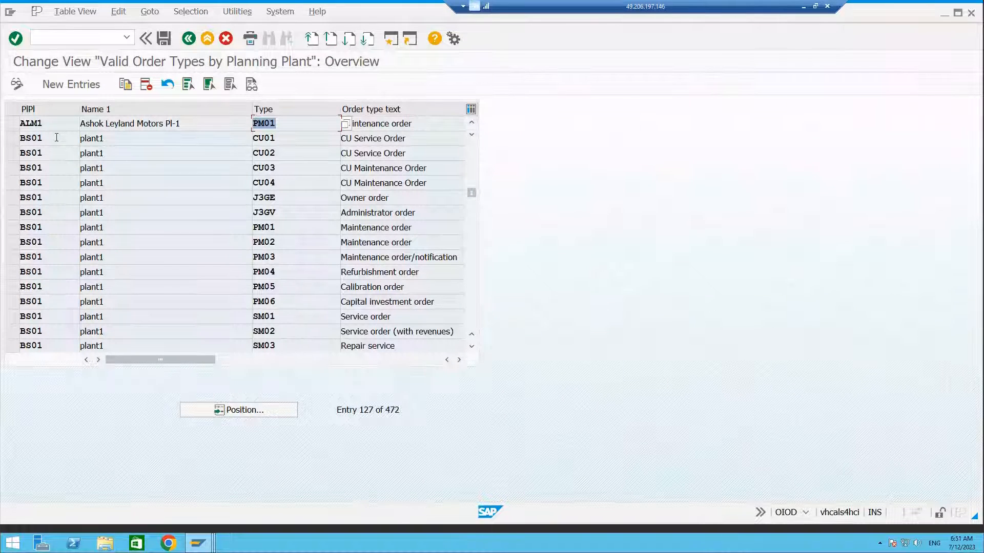
pyautogui.moveTo(277, 137); pyautogui.dragTo(260, 134)
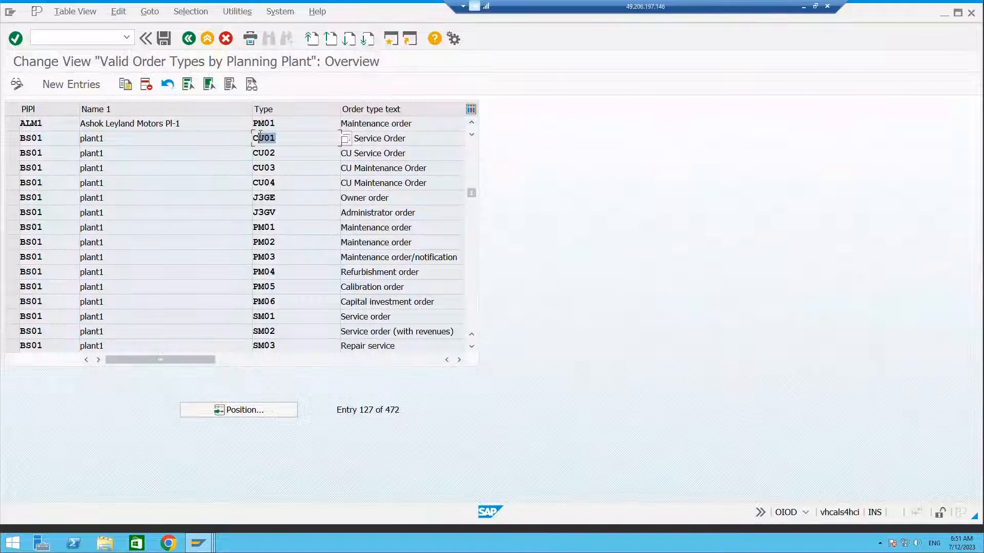
pyautogui.moveTo(43, 123); pyautogui.dragTo(19, 122)
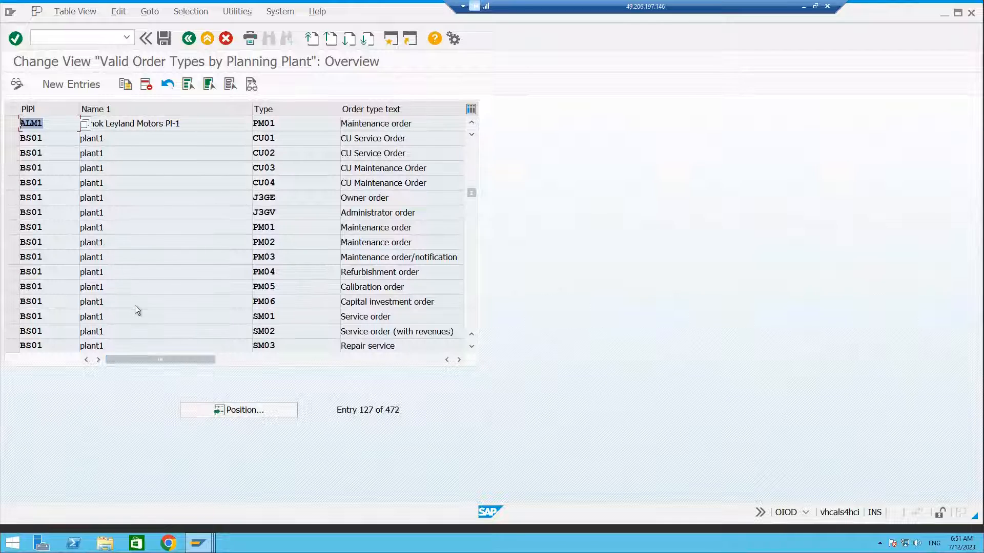
pyautogui.moveTo(289, 123); pyautogui.dragTo(264, 122)
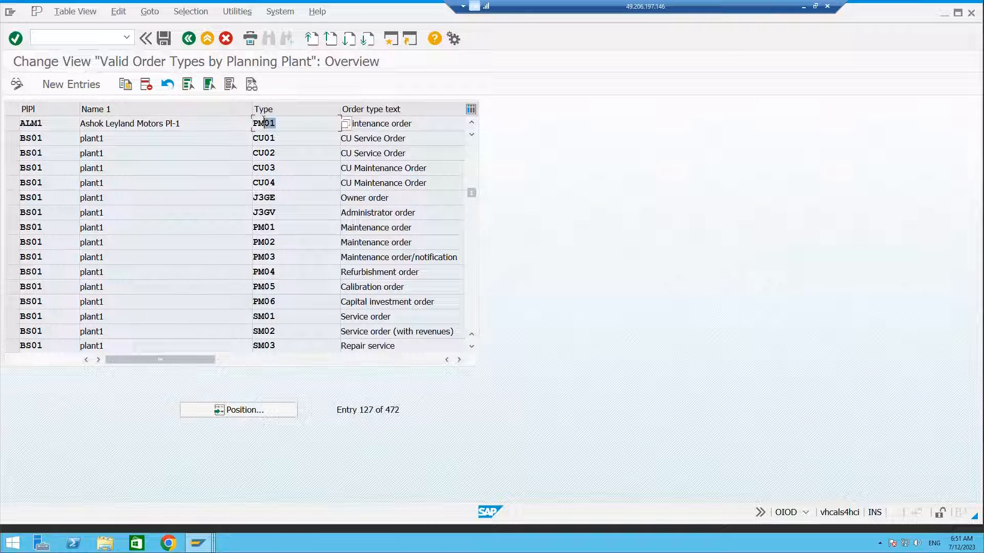
pyautogui.doubleClick(264, 123)
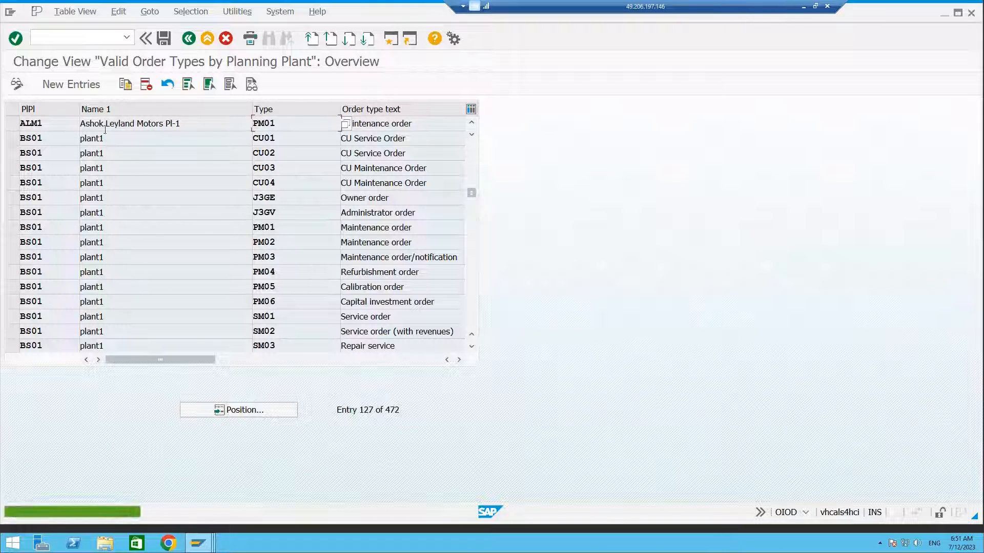
pyautogui.moveTo(49, 129); pyautogui.dragTo(20, 125)
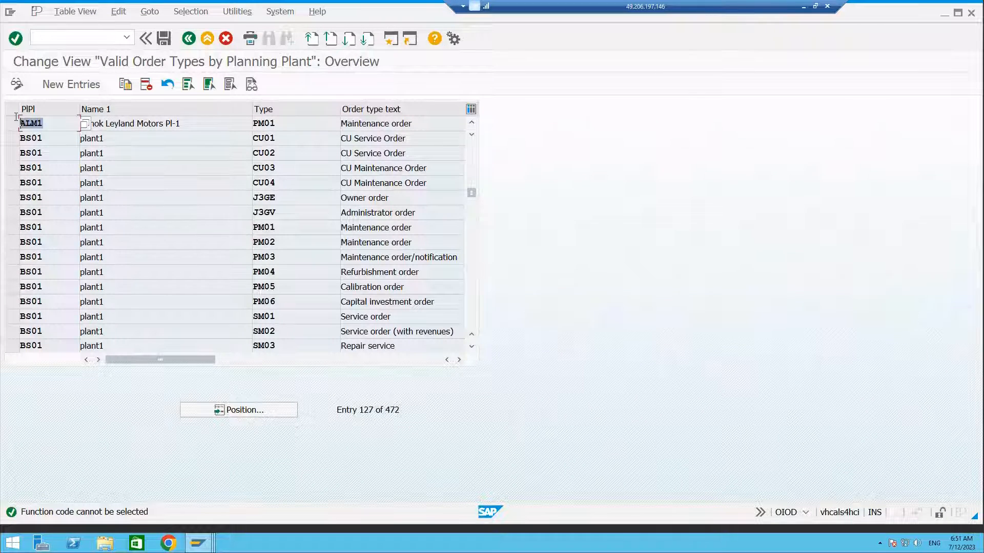
pyautogui.click(81, 84)
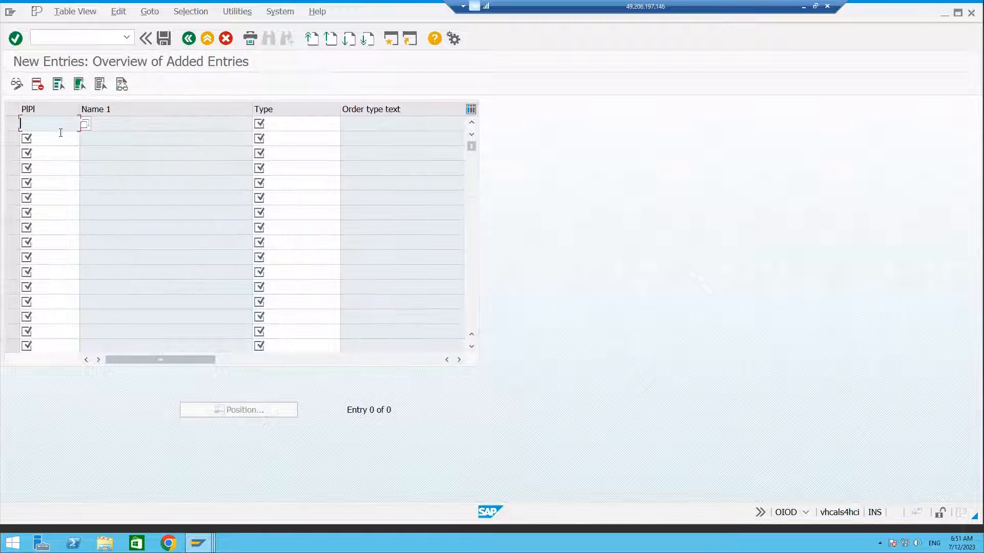
pyautogui.click(45, 124)
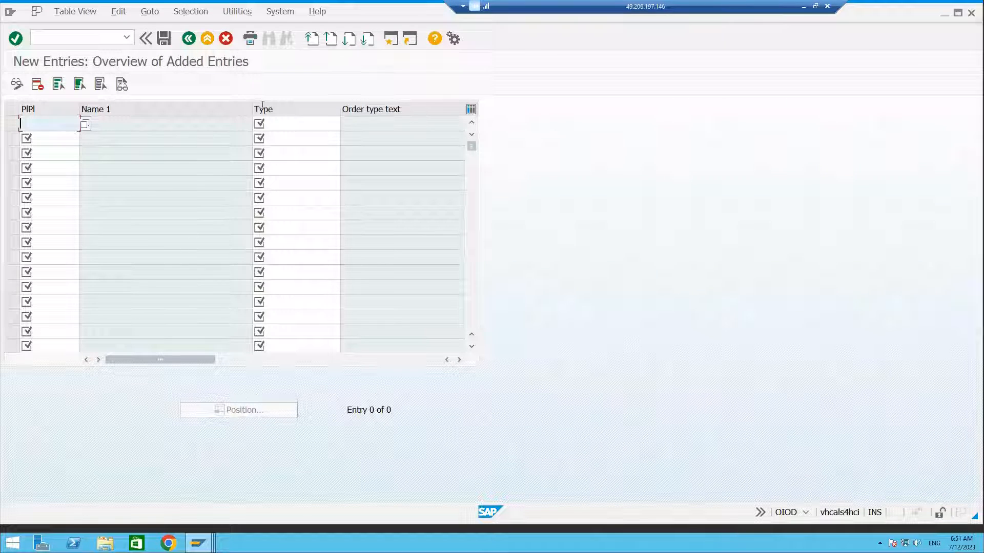
pyautogui.click(188, 38)
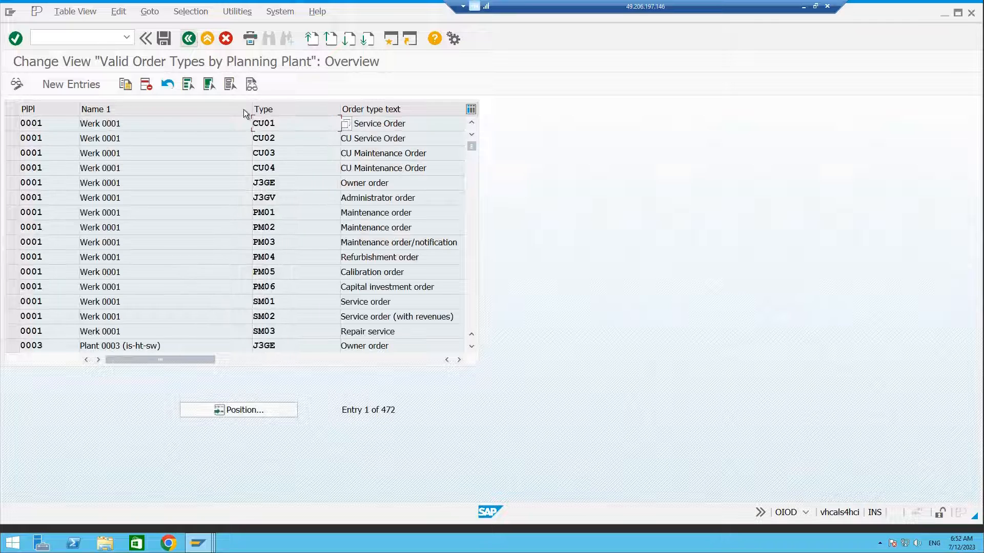
pyautogui.click(214, 410)
pyautogui.click(160, 192)
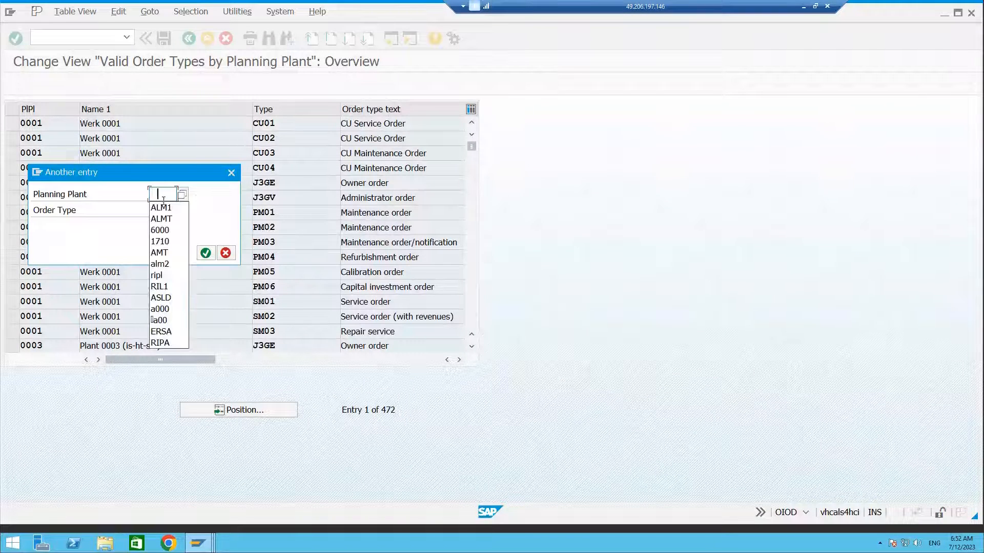
pyautogui.press('Escape')
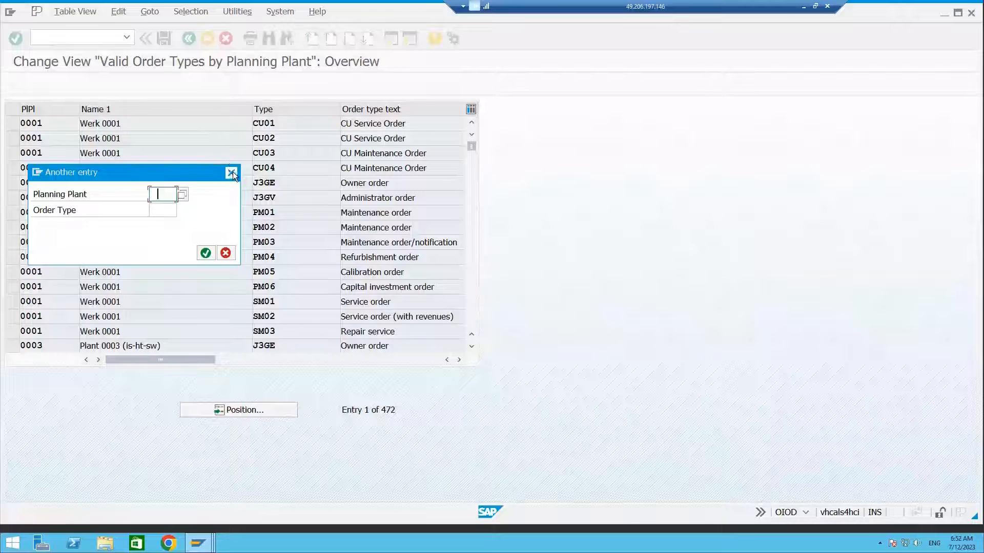
pyautogui.click(231, 173)
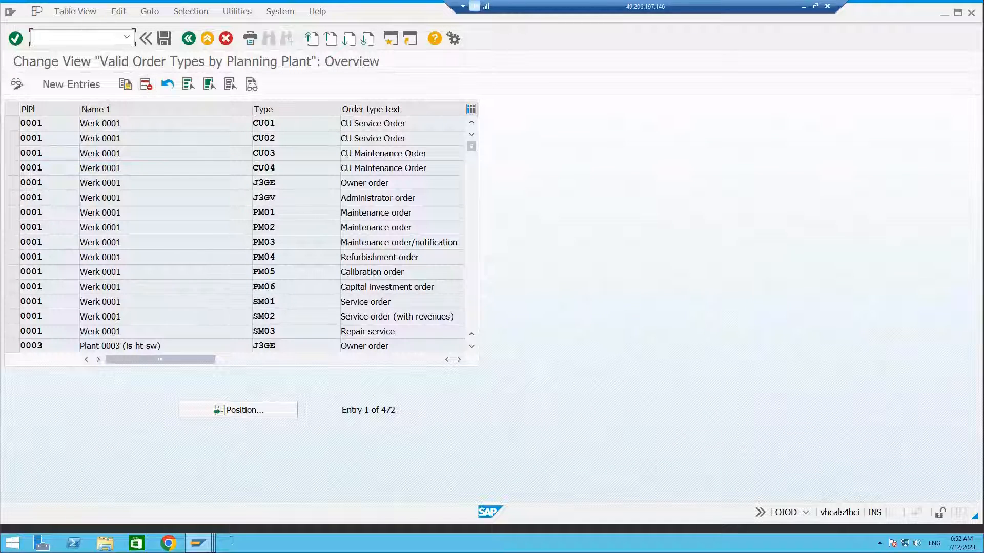
pyautogui.click(198, 544)
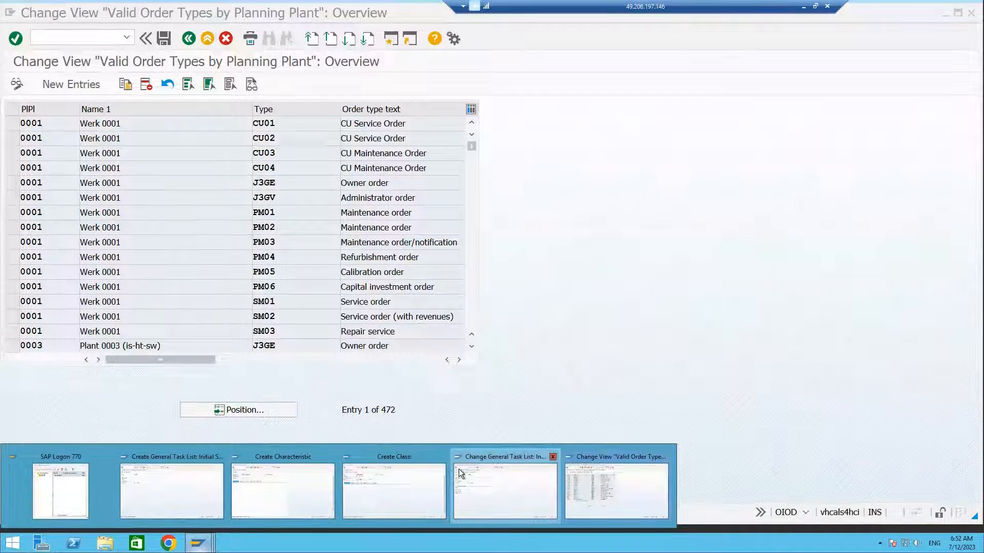
pyautogui.click(611, 469)
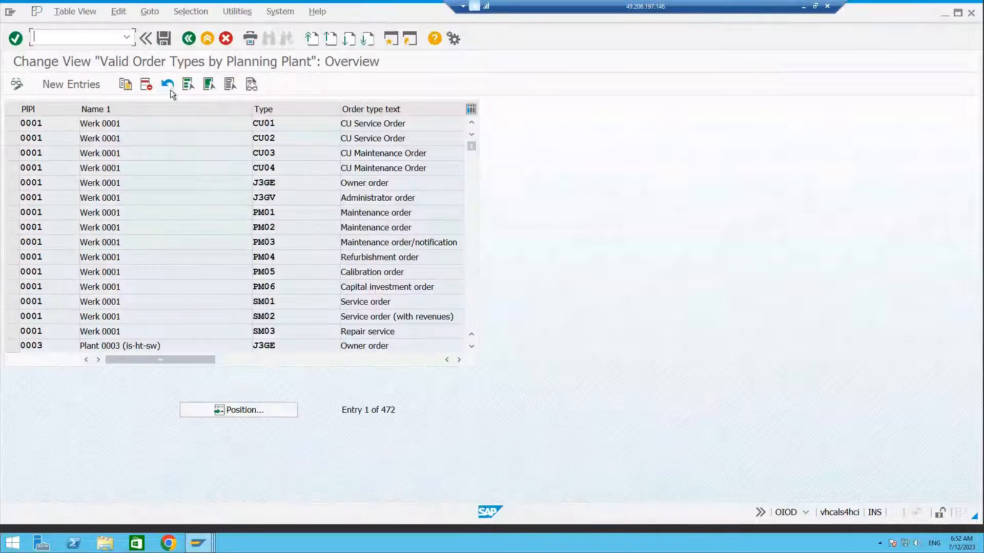
# Return to Create Order and set the order type to PM01 with priority 3 Medium.
pyautogui.click(72, 37)
pyautogui.click(57, 61)
pyautogui.press('Return')
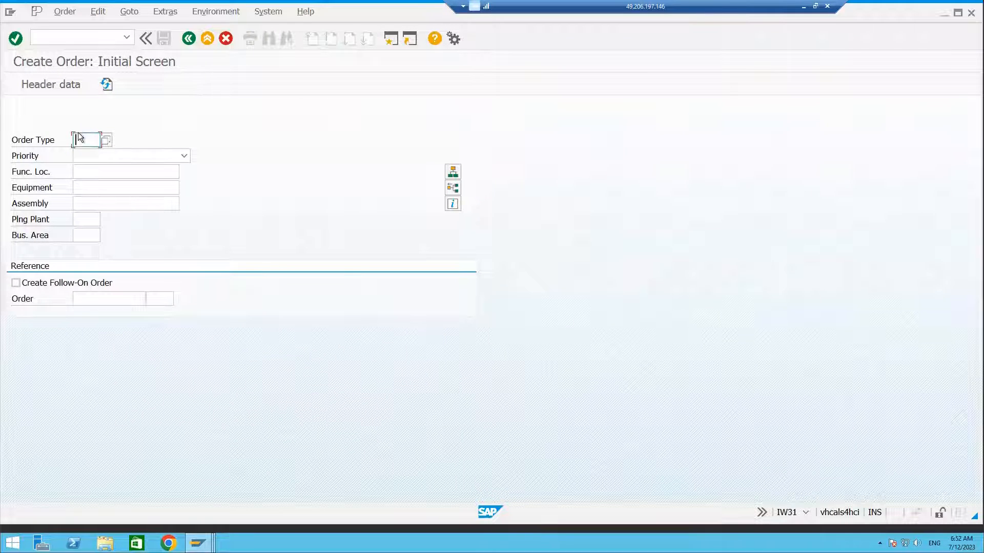
pyautogui.write('pm01')
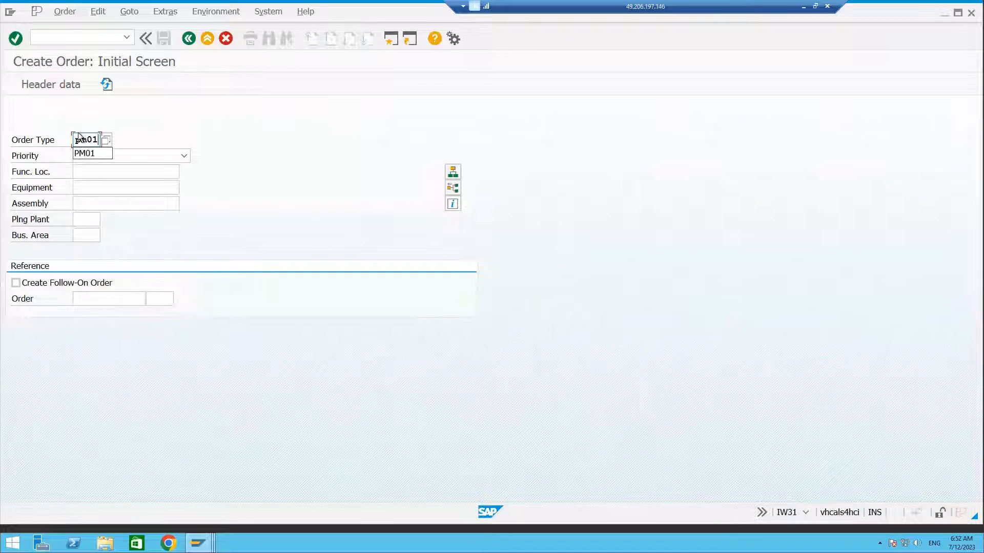
pyautogui.click(84, 154)
pyautogui.click(87, 155)
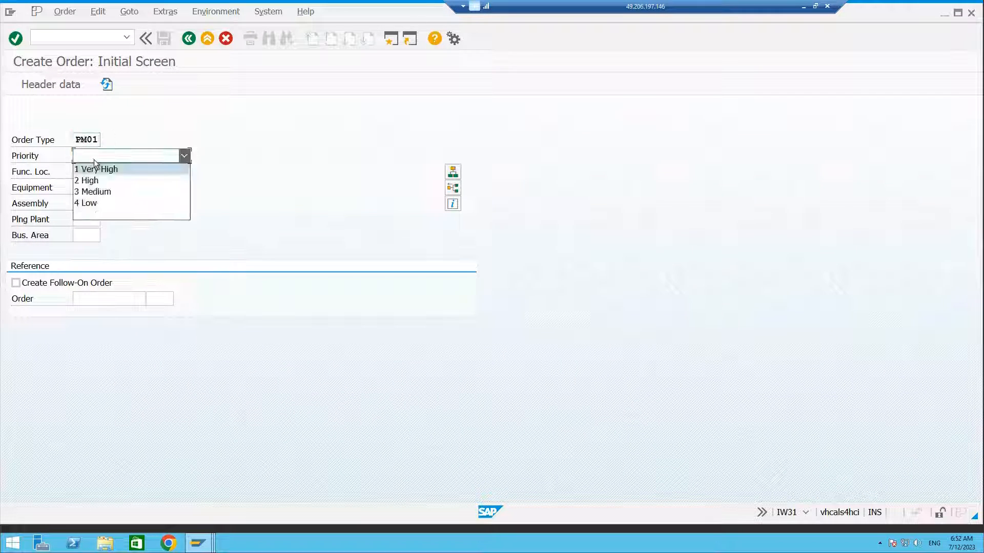
pyautogui.click(92, 191)
pyautogui.press('Tab')
pyautogui.press('Tab')
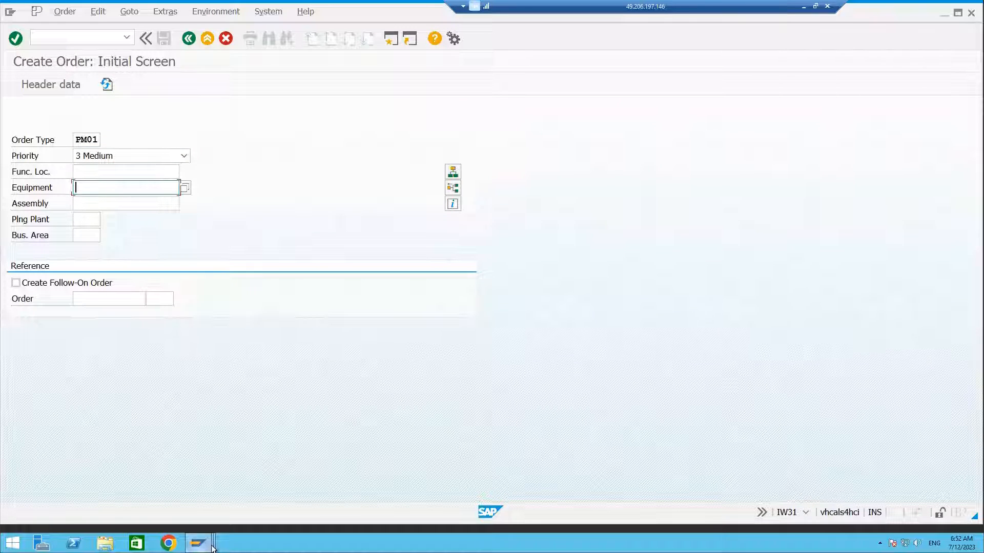
# Open the functional location structure display (IH01) in a new session.
pyautogui.moveTo(212, 548)
pyautogui.click(290, 398)
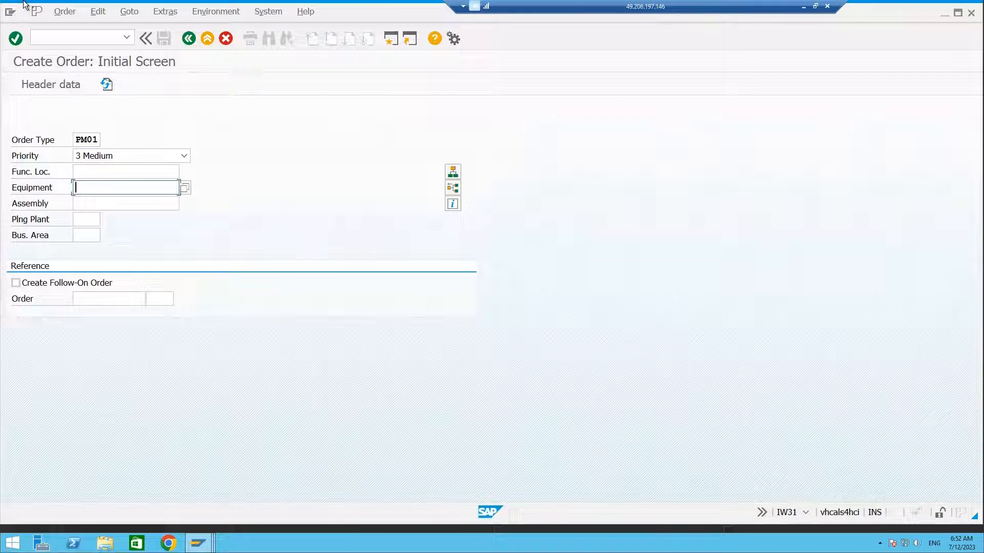
pyautogui.click(68, 41)
pyautogui.write('/oi')
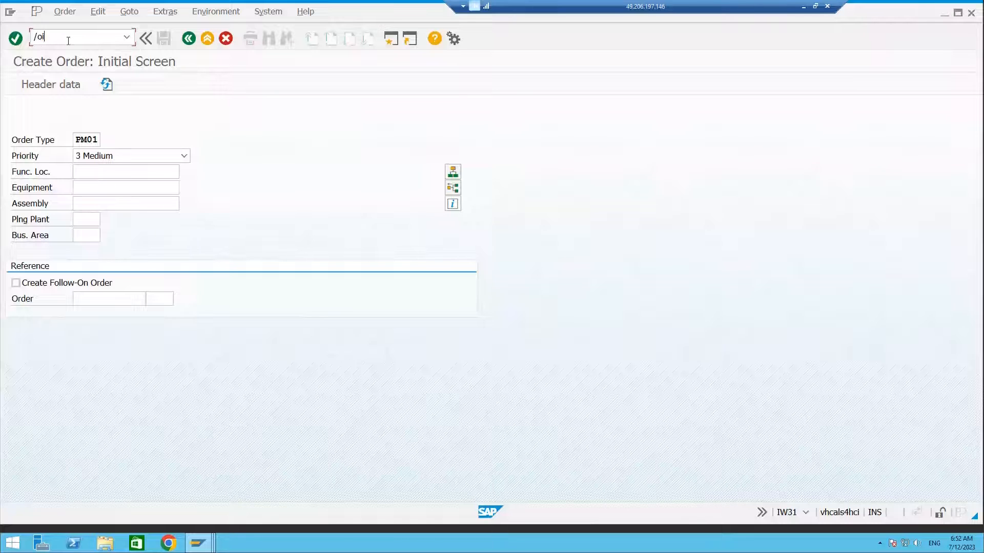
pyautogui.write('h01')
pyautogui.press('Return')
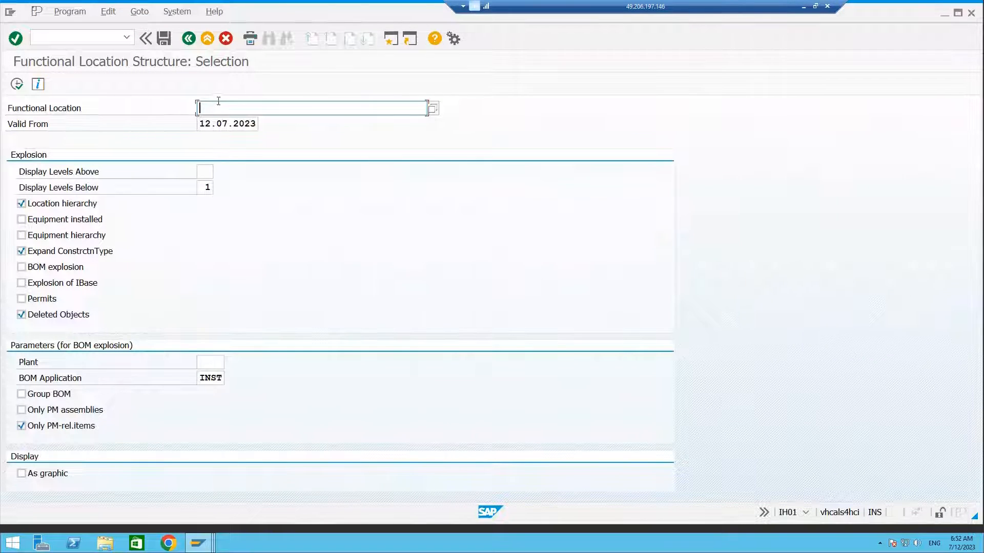
# Display and browse the structure of functional location ALM1 including installed equipment and equipment hierarchy.
pyautogui.click(218, 105)
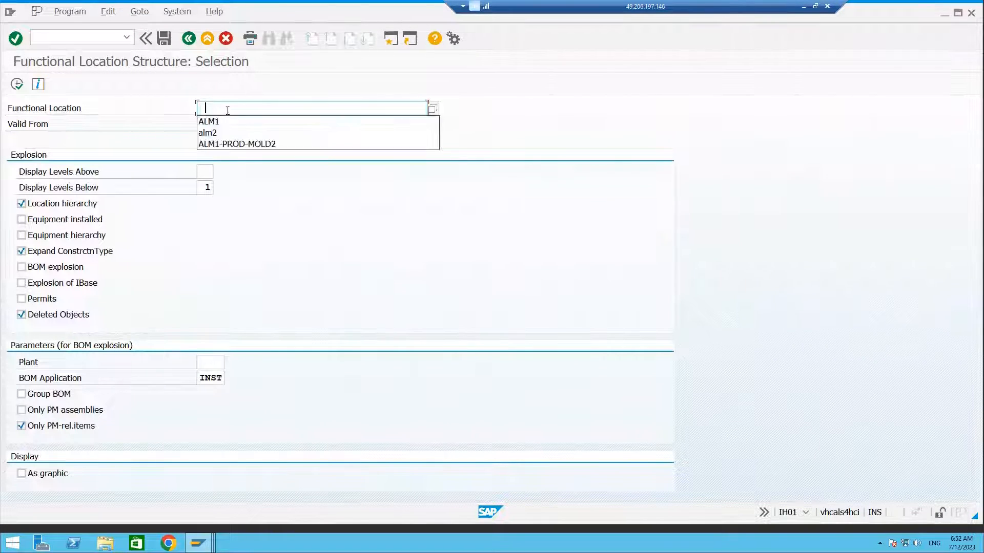
pyautogui.click(213, 122)
pyautogui.click(56, 221)
pyautogui.click(45, 235)
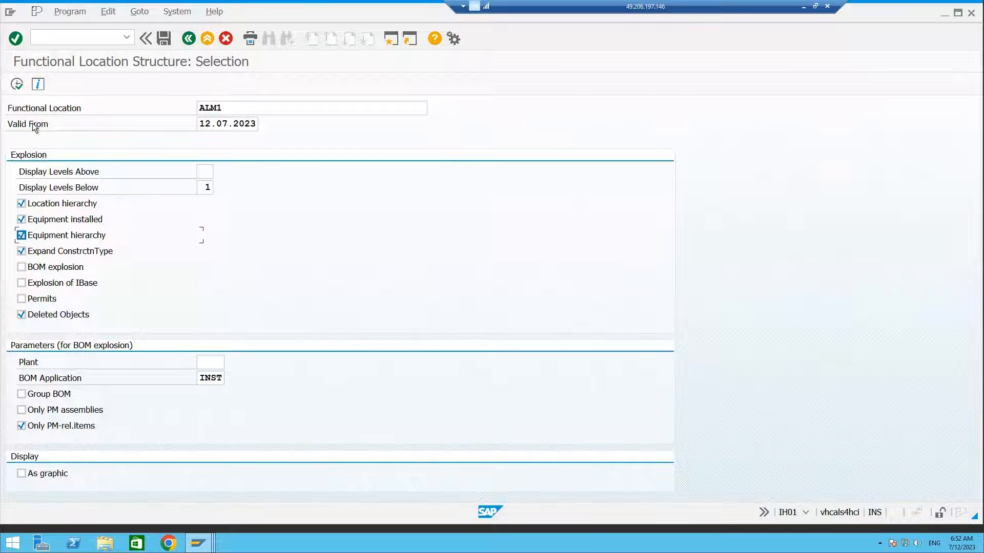
pyautogui.click(17, 84)
pyautogui.click(195, 85)
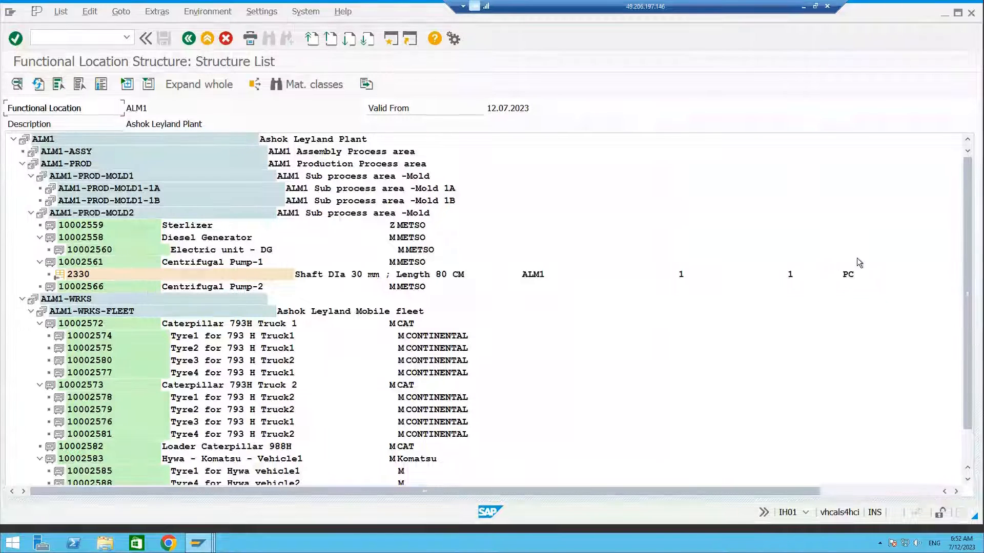
pyautogui.moveTo(970, 171); pyautogui.dragTo(975, 277)
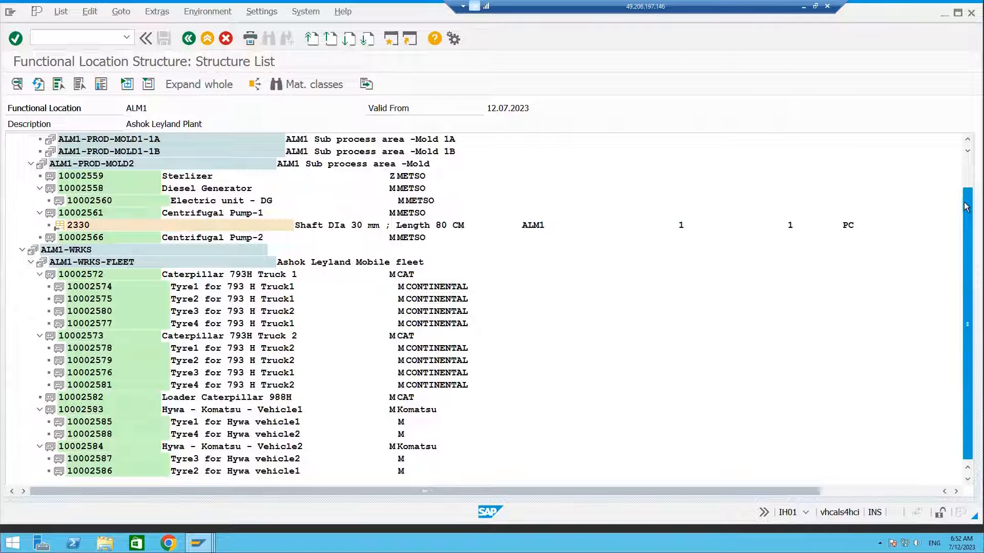
pyautogui.scroll(2, 969, 190)
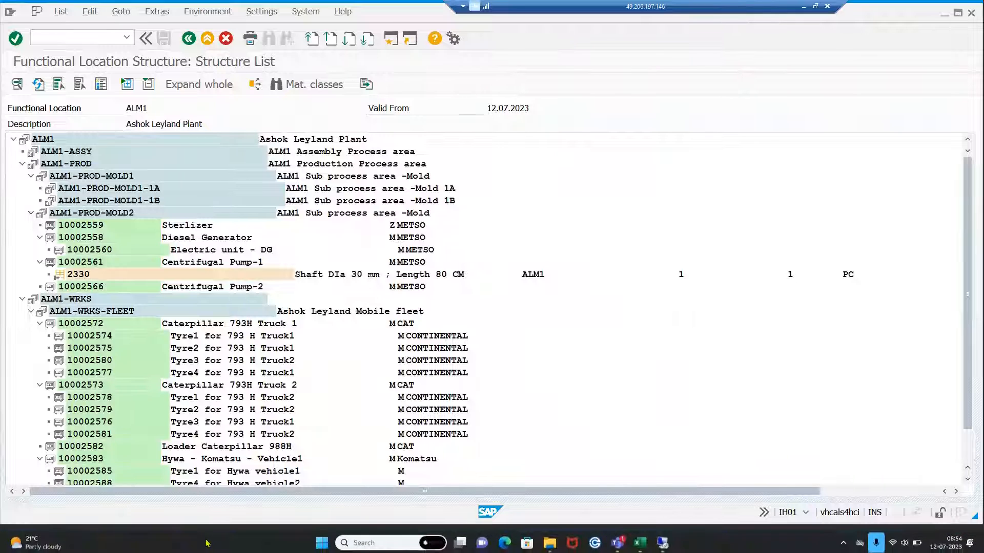
# Return to Create Order and enter equipment 10002558.
pyautogui.click(198, 543)
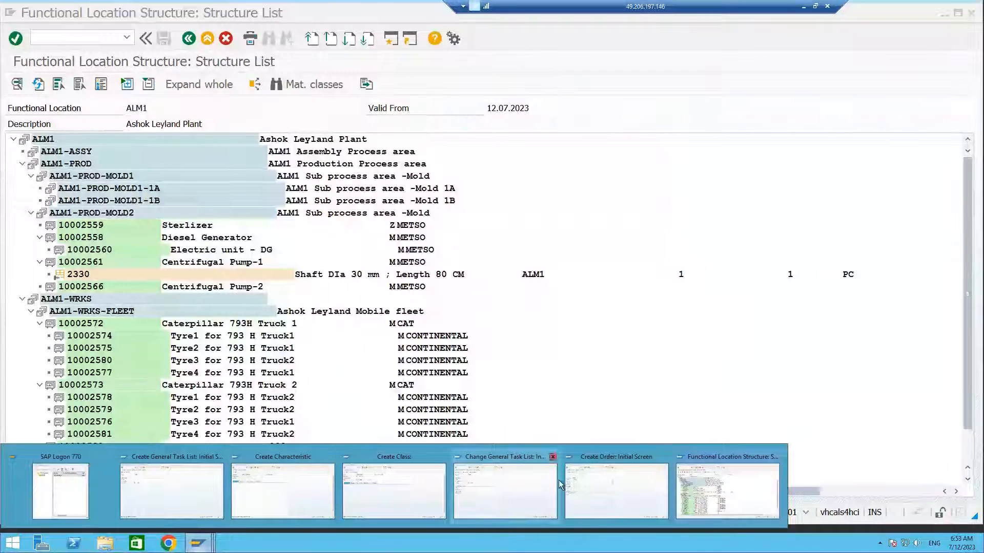
pyautogui.click(587, 479)
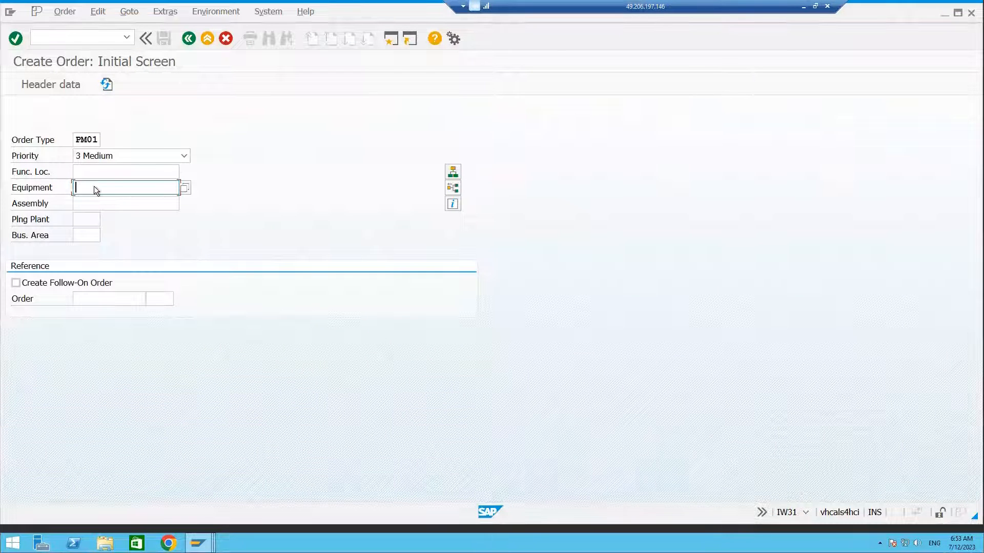
pyautogui.write('10002')
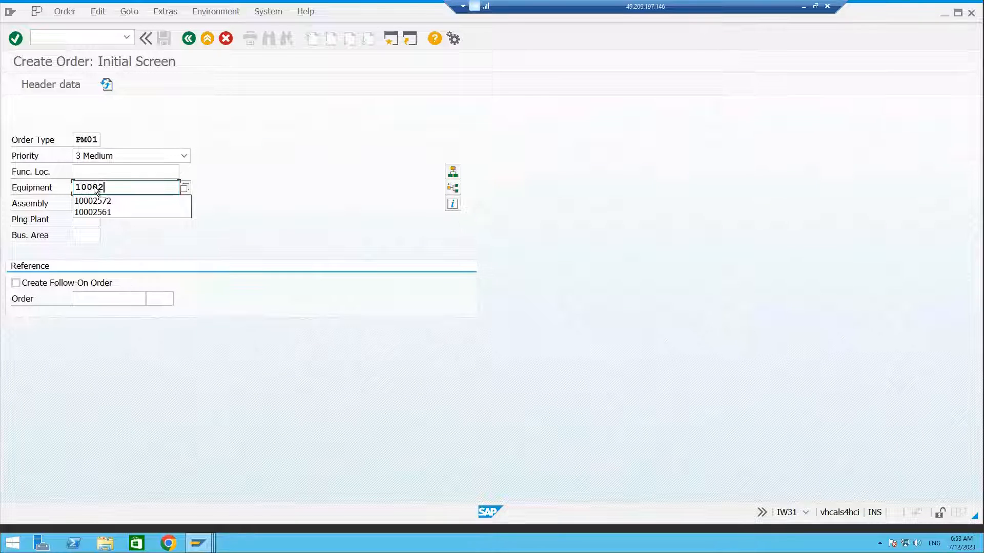
pyautogui.write('558')
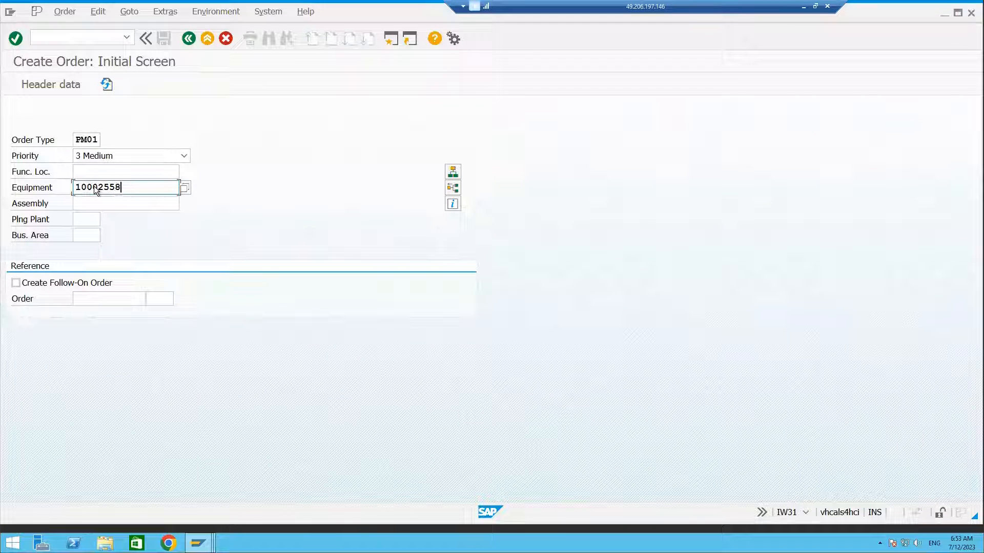
# Set the planning plant to ALM1 and confirm the order's initial screen.
pyautogui.click(90, 220)
pyautogui.write('A')
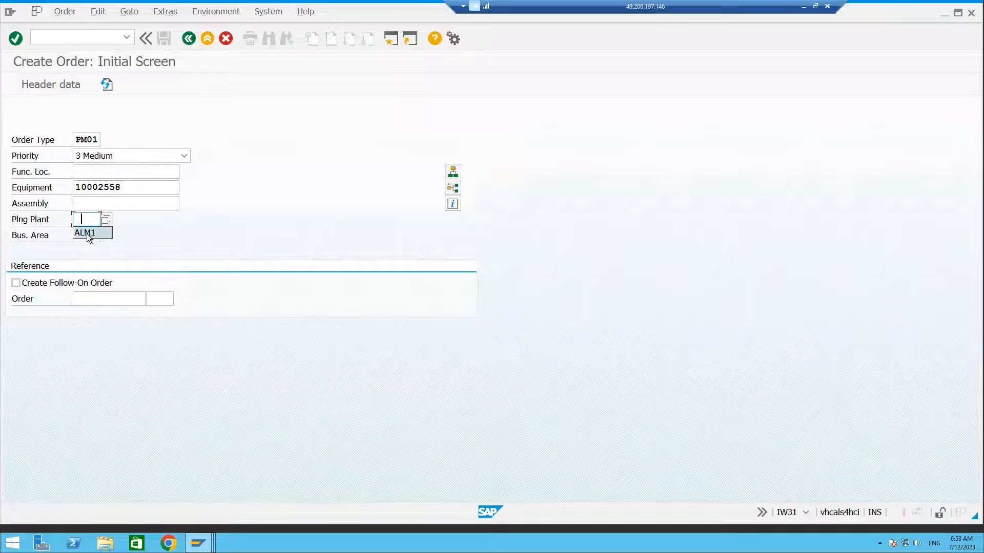
pyautogui.click(88, 234)
pyautogui.press('Return')
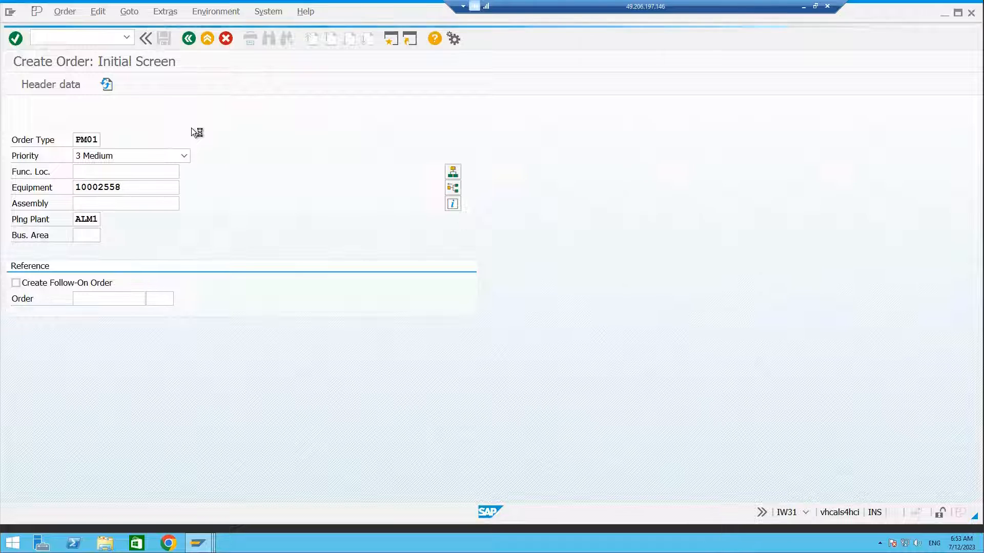
# Close the Create Characteristic, Create Class and Change General Task List sessions and return to the order.
pyautogui.click(198, 543)
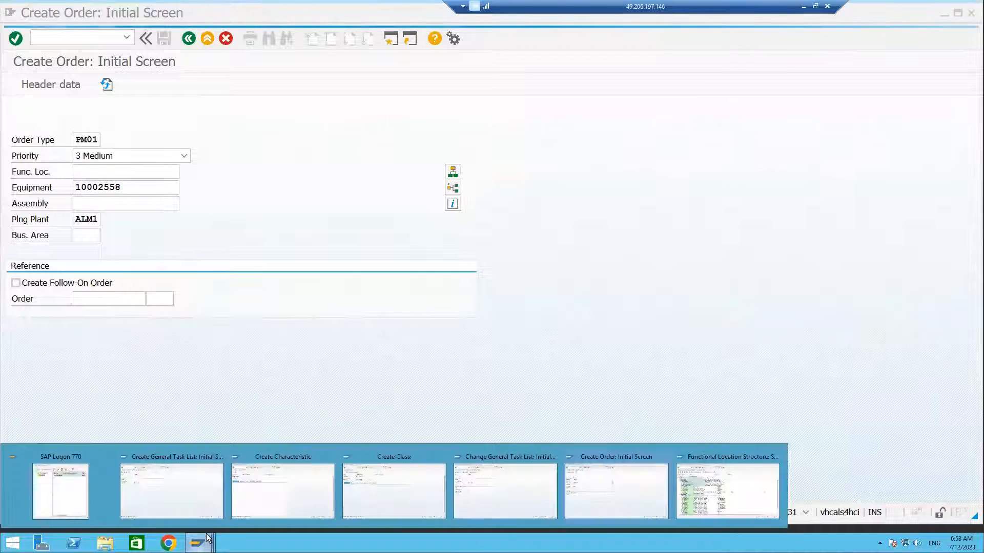
pyautogui.click(333, 460)
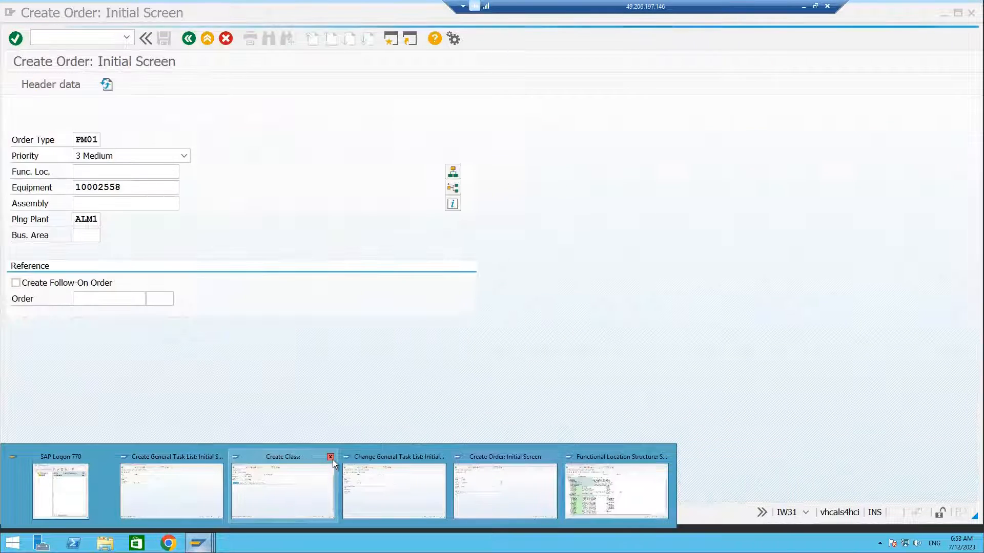
pyautogui.click(330, 457)
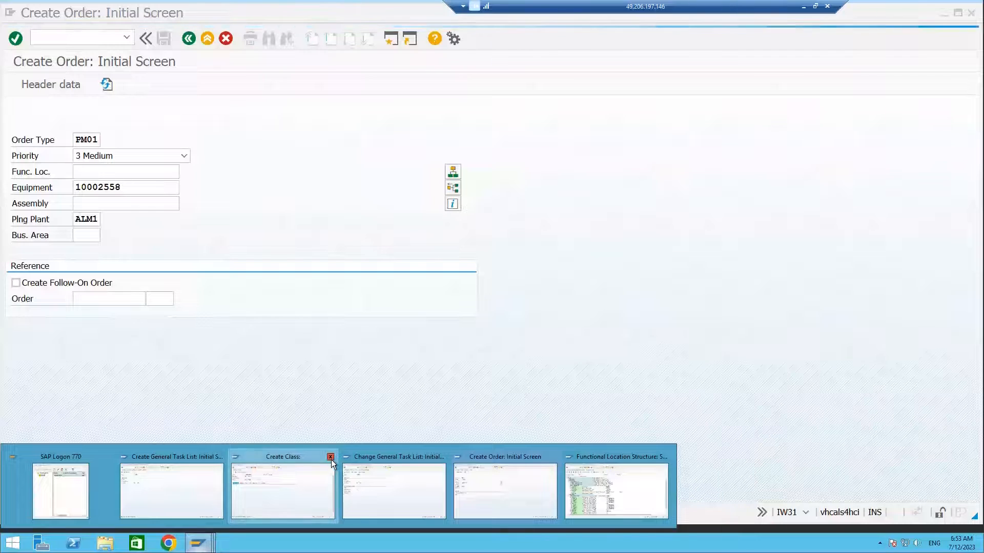
pyautogui.click(331, 457)
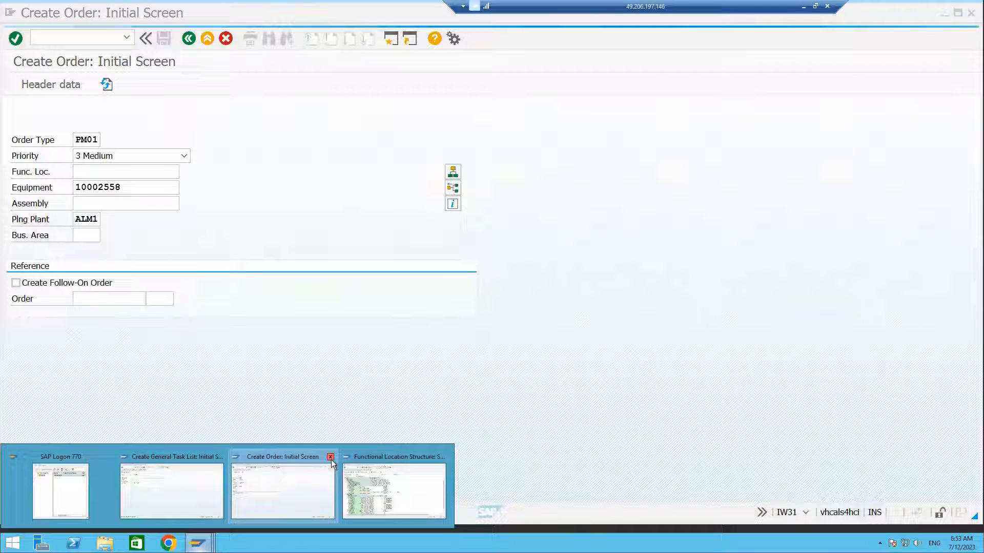
pyautogui.click(286, 474)
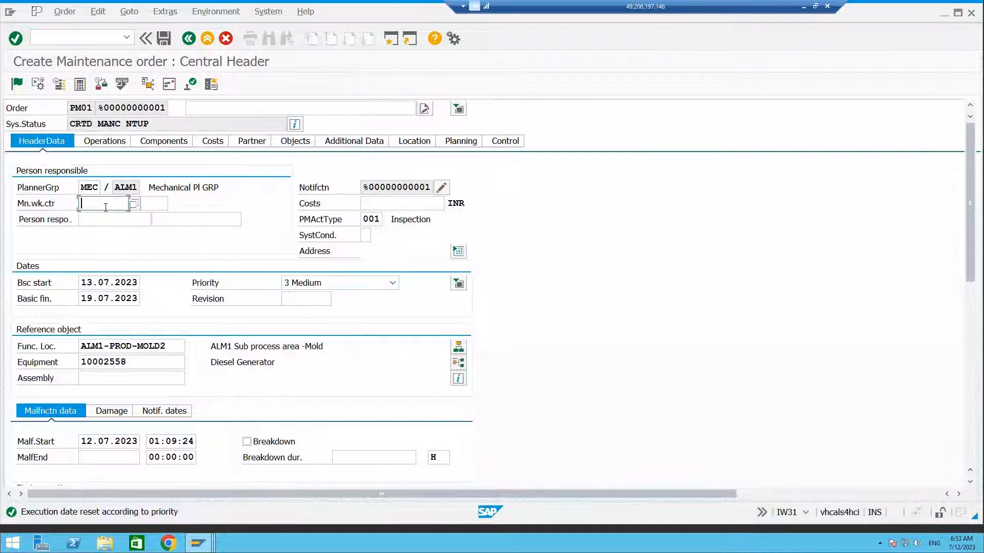
# Enter the order description test configurable tasklist.
pyautogui.click(211, 114)
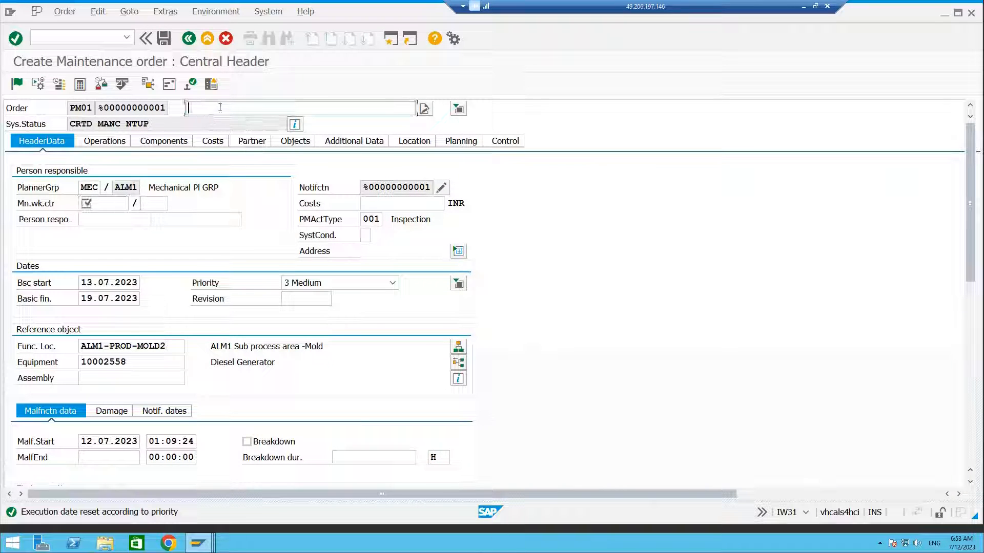
pyautogui.write('test')
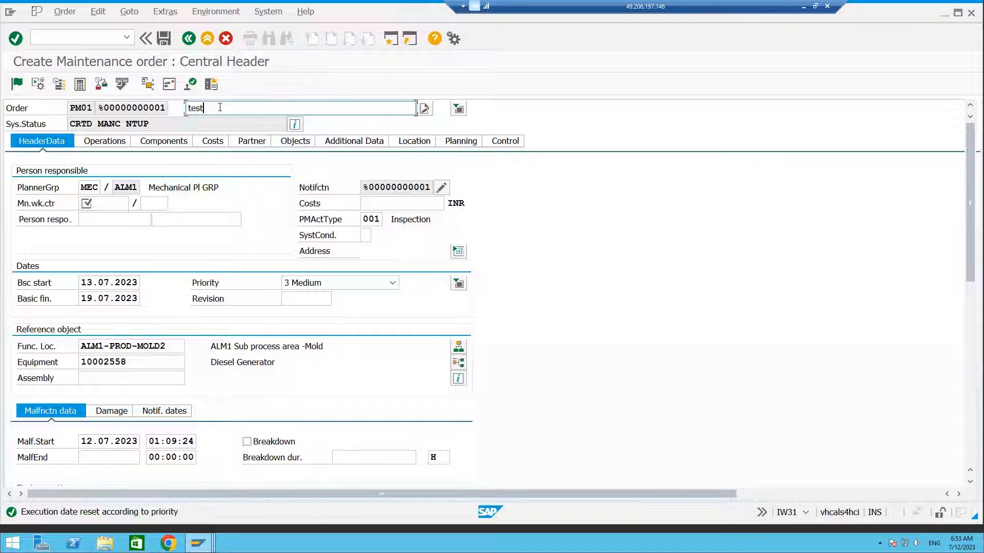
pyautogui.write(' configurable tasklist')
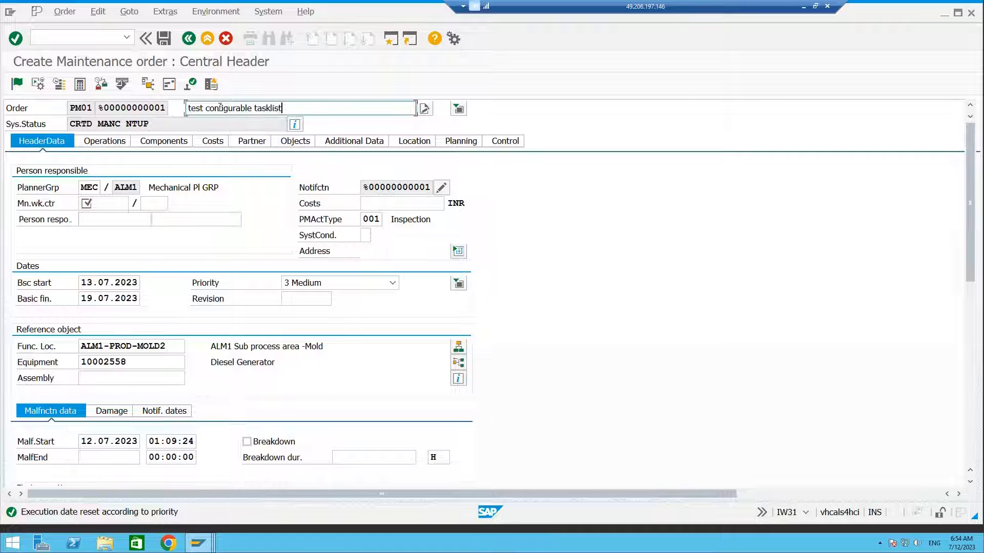
# Set the main work center to AL_PM_EL at plant ALM1 and the first operation's control key to PM01.
pyautogui.click(116, 205)
pyautogui.write('AL_PM_EL')
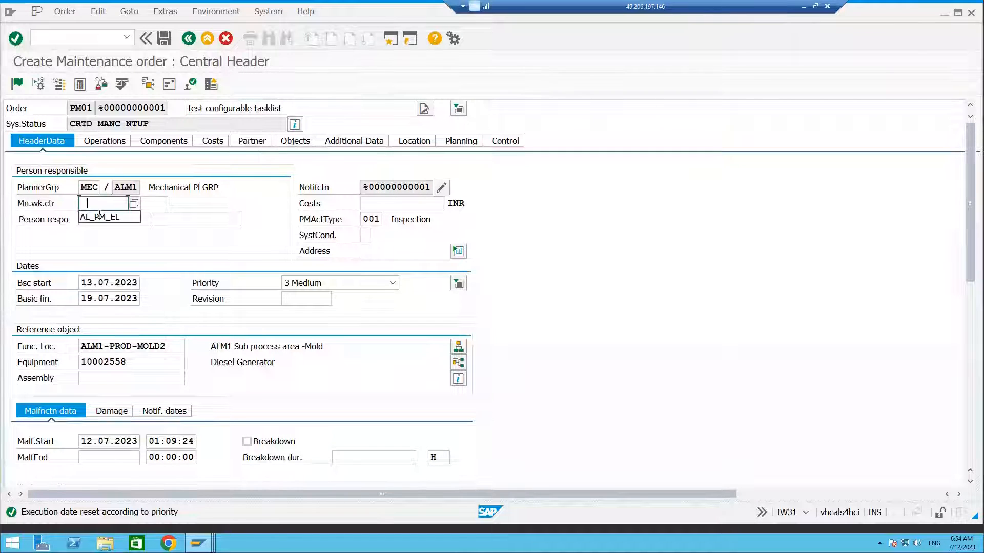
pyautogui.click(159, 203)
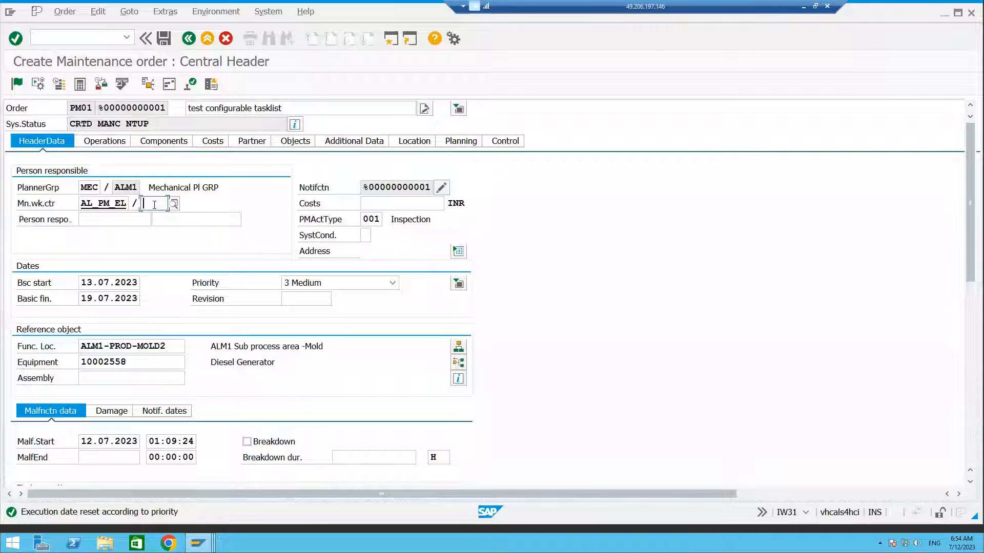
pyautogui.click(165, 215)
pyautogui.press('Return')
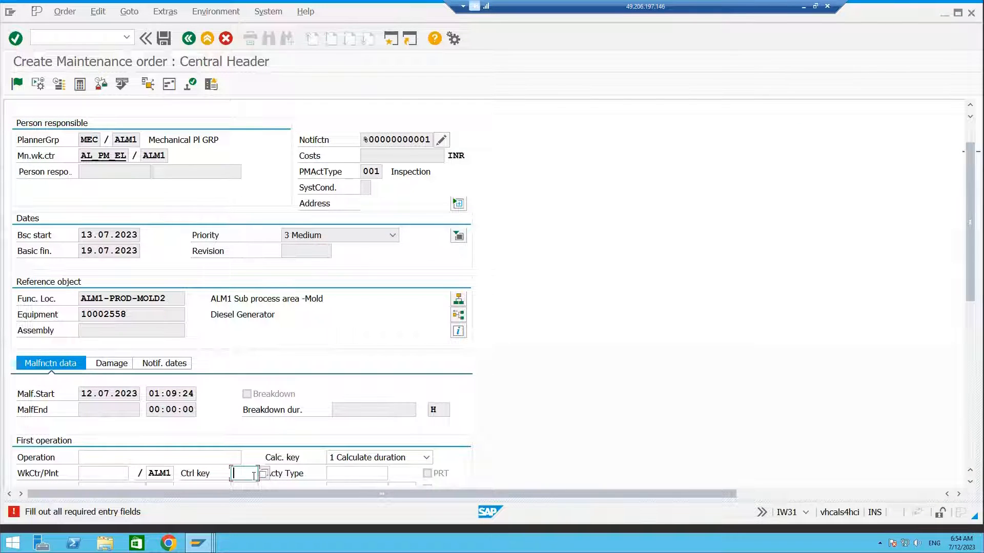
pyautogui.write('PM01')
pyautogui.press('Return')
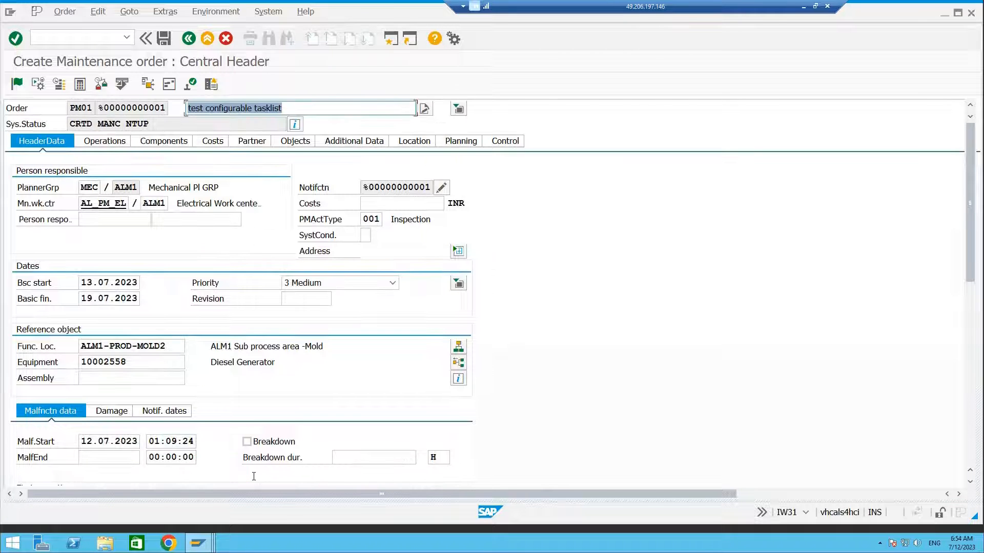
# Include general task list COMPRS in the order, choosing to delete existing operations.
pyautogui.click(161, 13)
pyautogui.moveTo(175, 28)
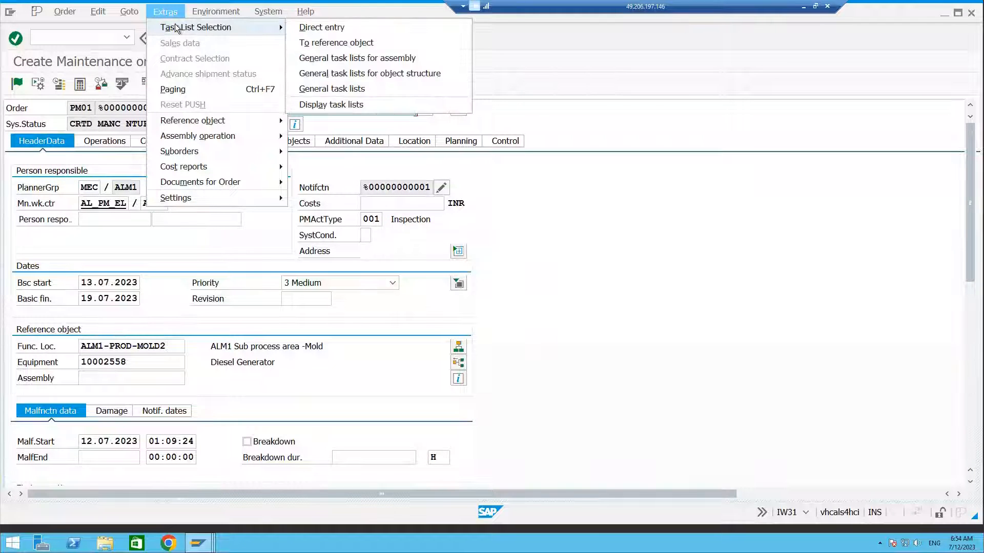
pyautogui.click(333, 90)
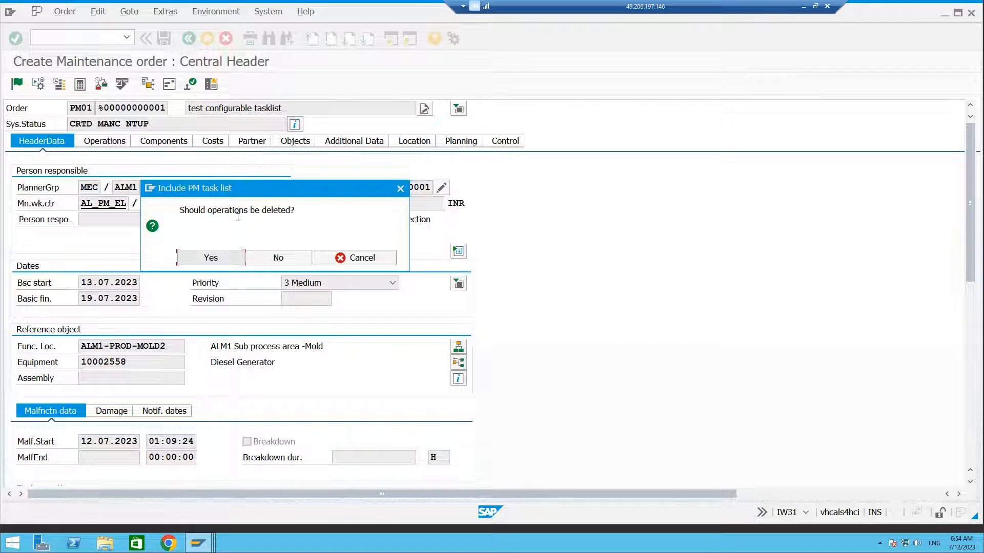
pyautogui.click(230, 260)
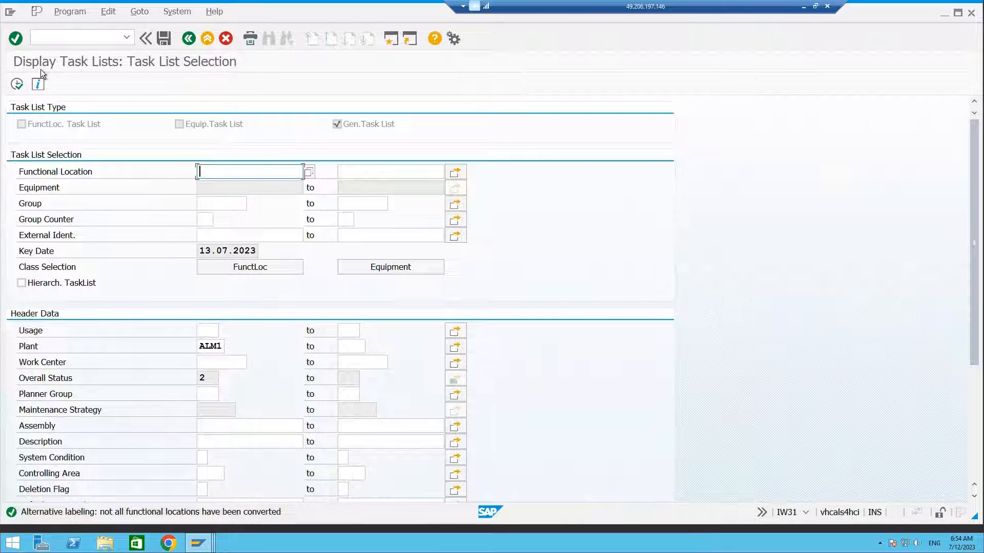
pyautogui.click(16, 84)
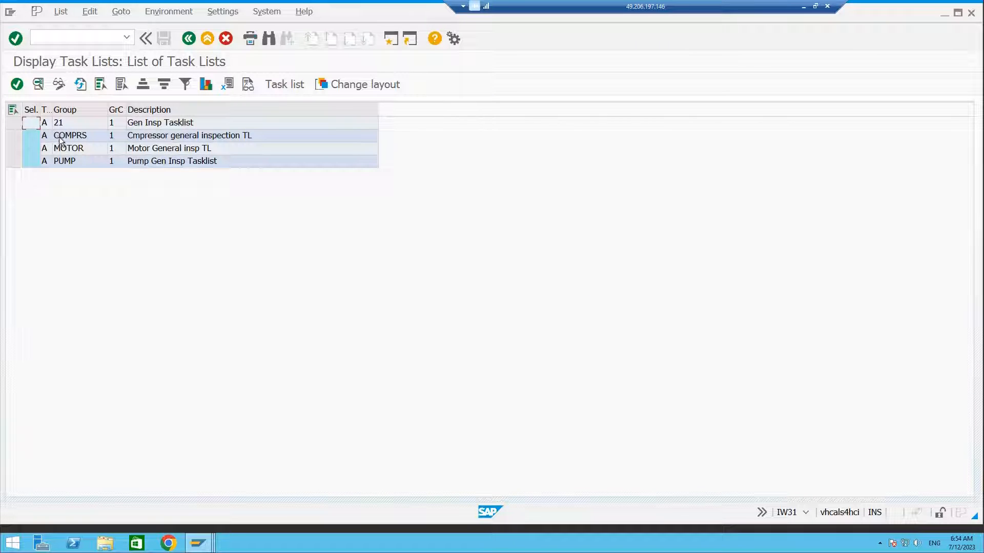
pyautogui.click(20, 134)
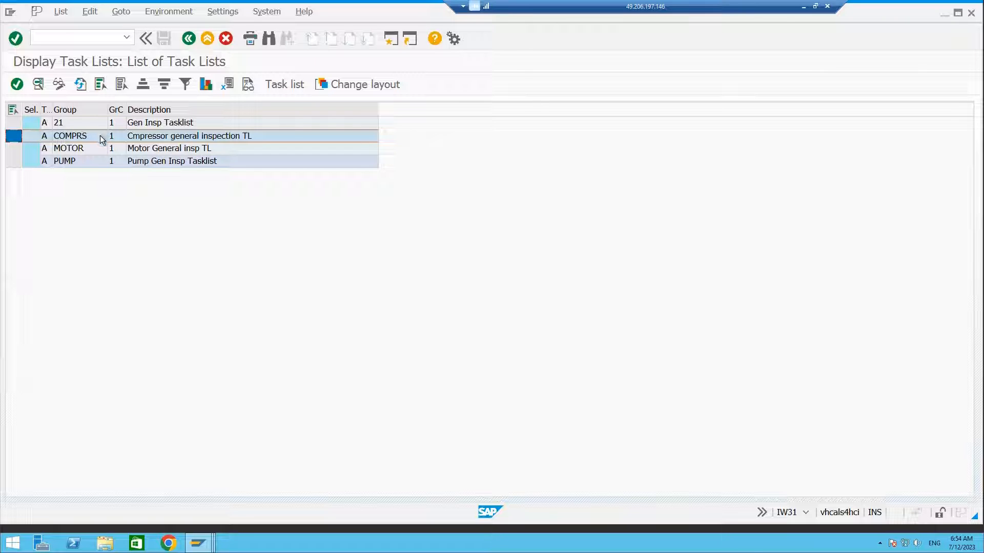
pyautogui.click(16, 84)
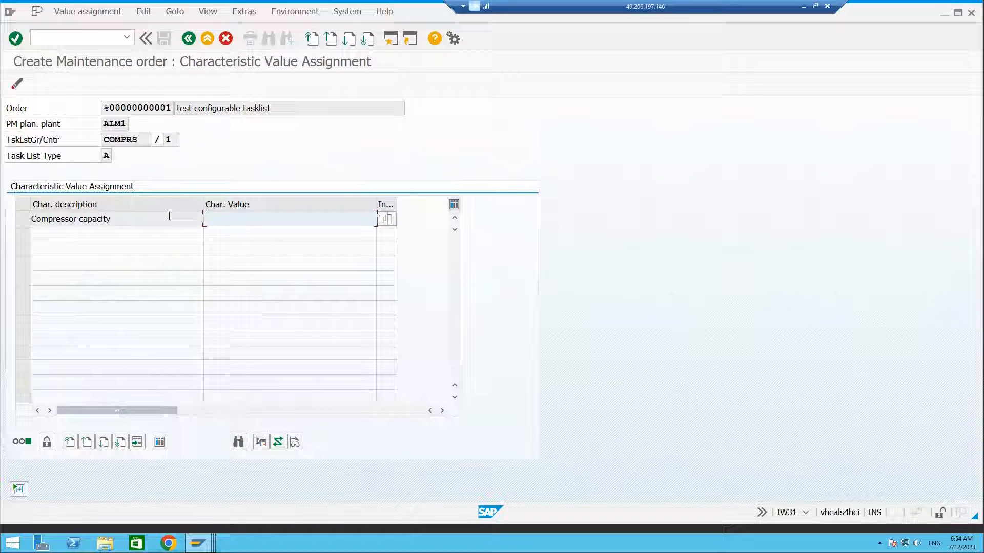
# Assign the compressor capacity characteristic the value 30 m3/s.
pyautogui.click(382, 219)
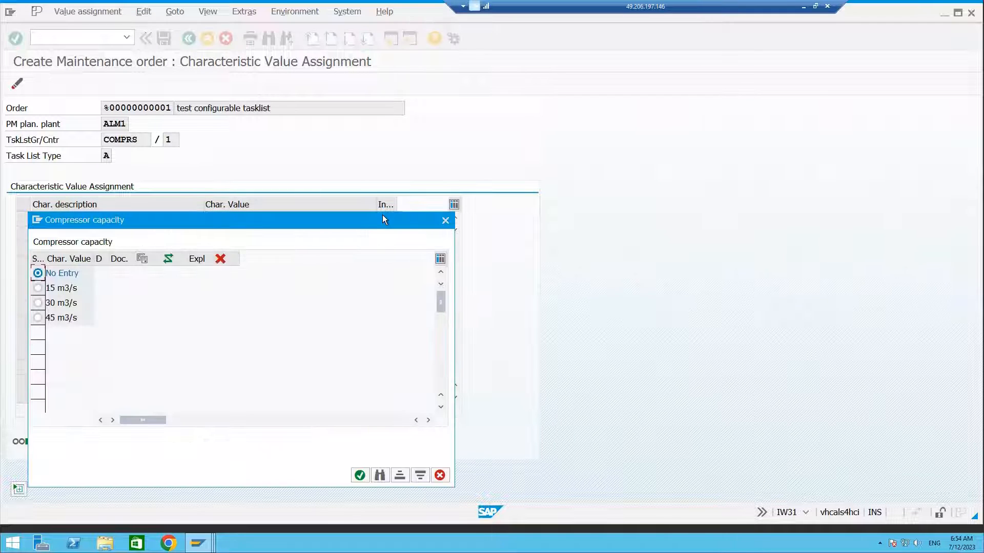
pyautogui.moveTo(360, 222); pyautogui.dragTo(629, 96)
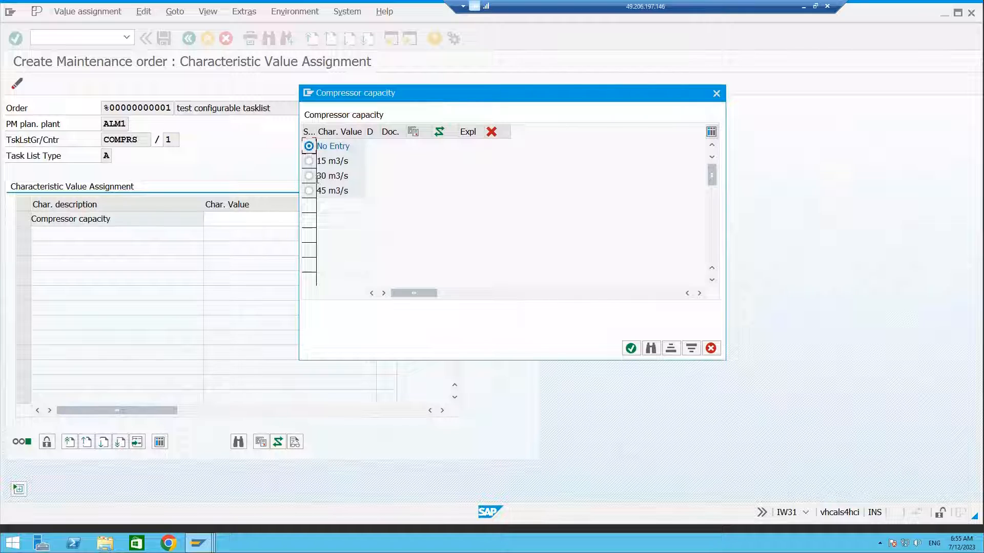
pyautogui.click(309, 176)
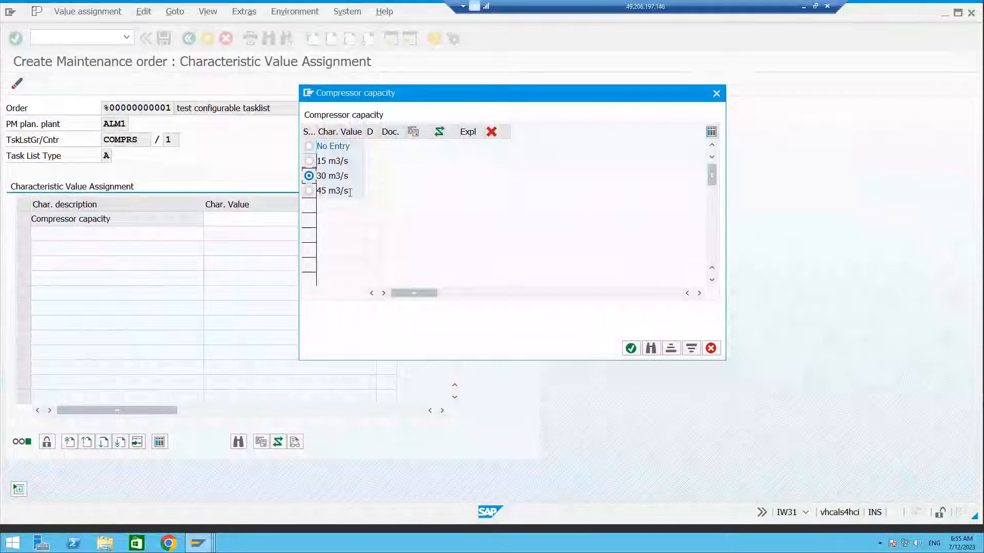
pyautogui.click(630, 349)
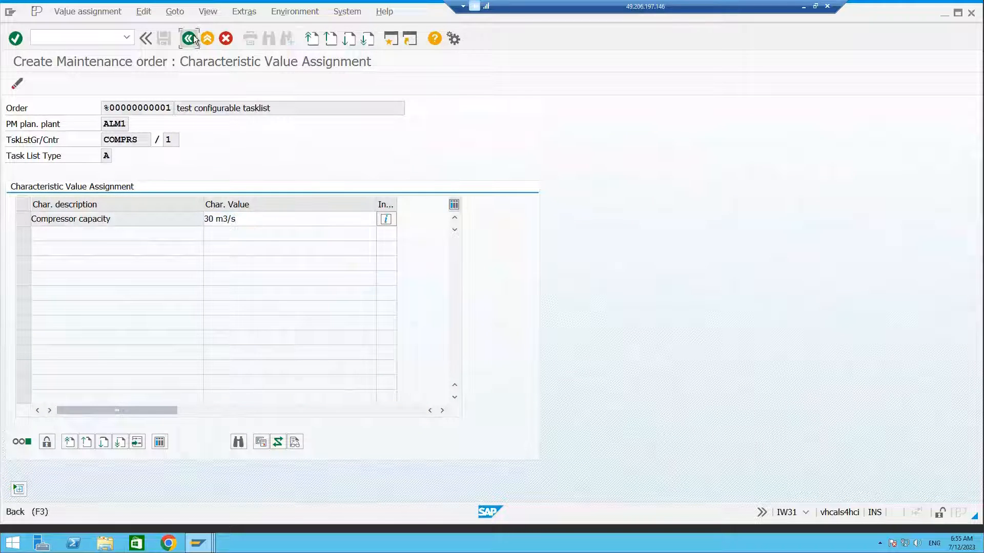
# Return to the order, review the included operation's short text on the operation overview, and save the maintenance order.
pyautogui.click(193, 36)
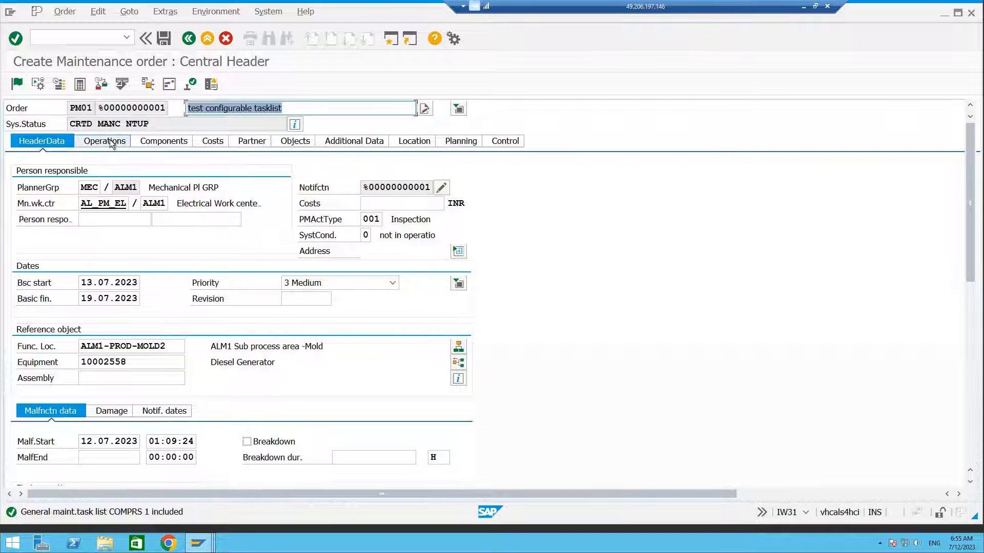
pyautogui.click(164, 219)
pyautogui.hotkey('ctrl', 'pagedown')
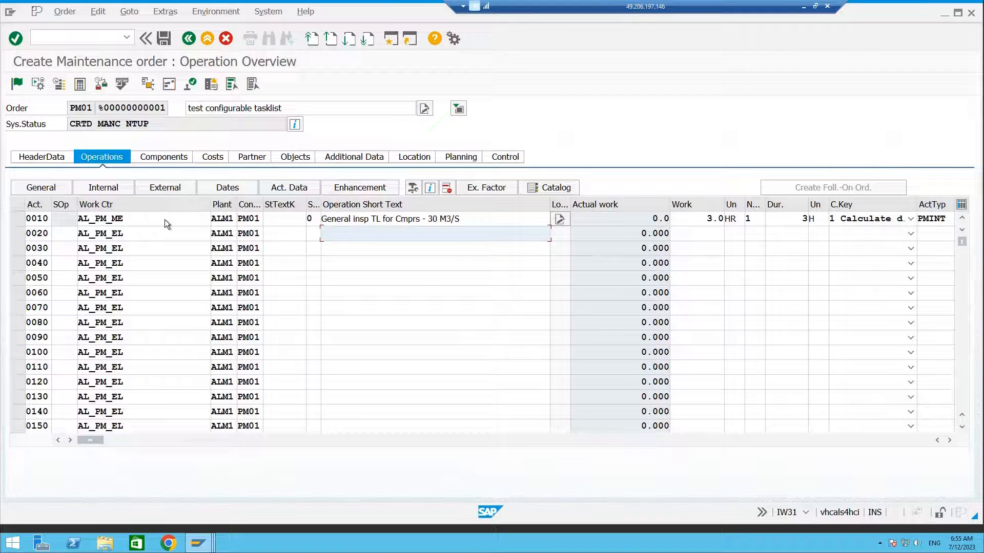
pyautogui.click(469, 264)
pyautogui.moveTo(467, 217); pyautogui.dragTo(321, 219)
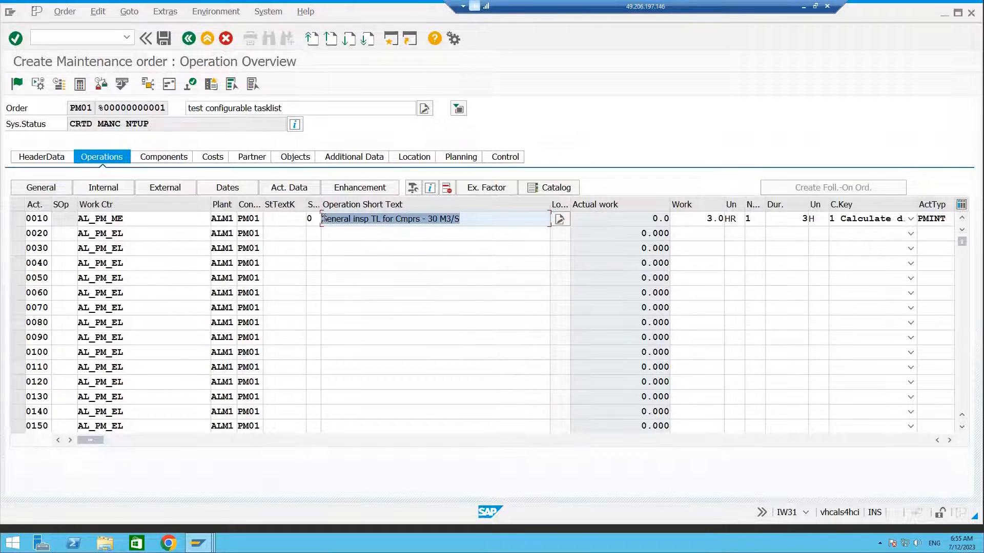
pyautogui.click(445, 246)
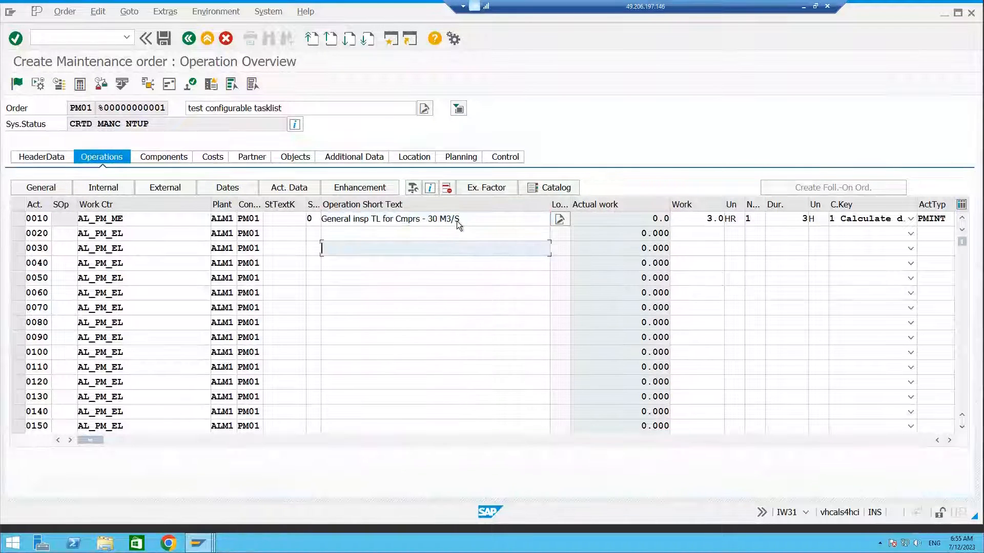
pyautogui.moveTo(459, 219); pyautogui.dragTo(432, 216)
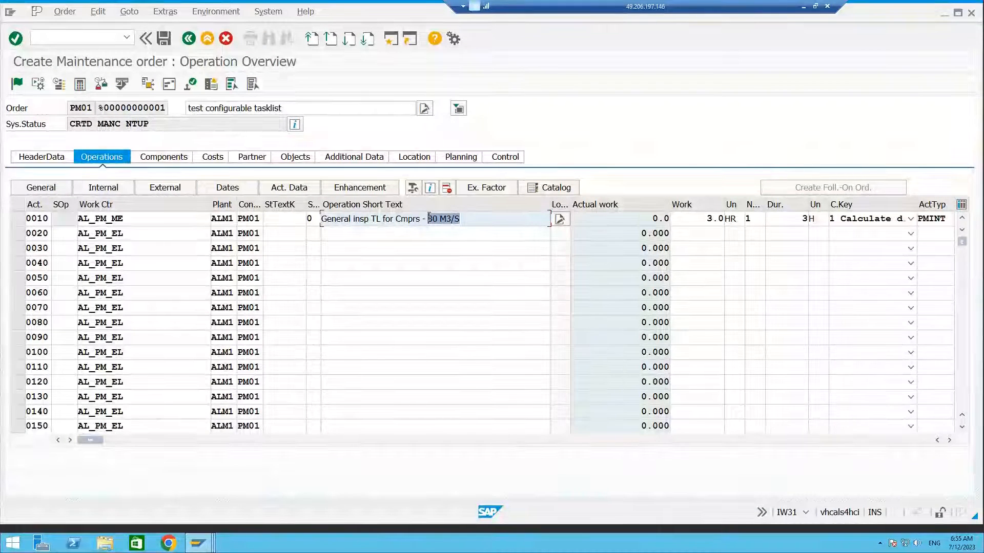
pyautogui.click(337, 236)
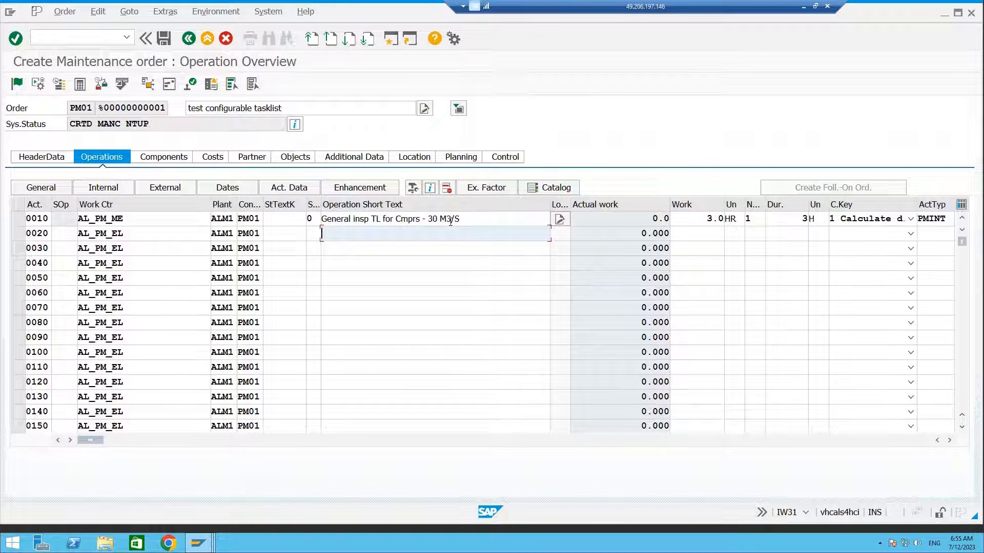
pyautogui.moveTo(429, 219); pyautogui.dragTo(462, 218)
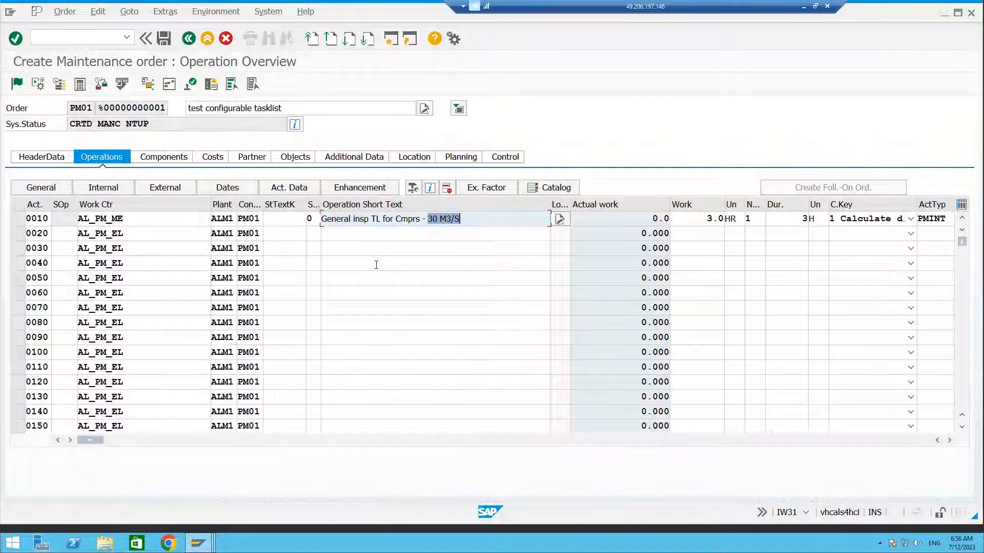
pyautogui.moveTo(470, 217); pyautogui.dragTo(425, 218)
pyautogui.click(163, 38)
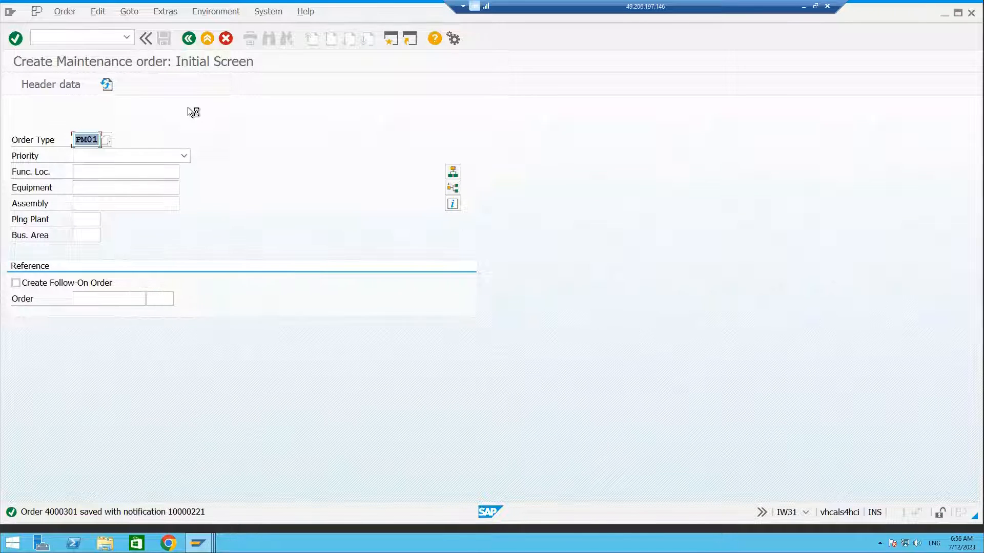
# Switch to File Explorer and open the Day 11 - Configurable TL presentation from the recent files.
pyautogui.click(804, 9)
pyautogui.click(549, 541)
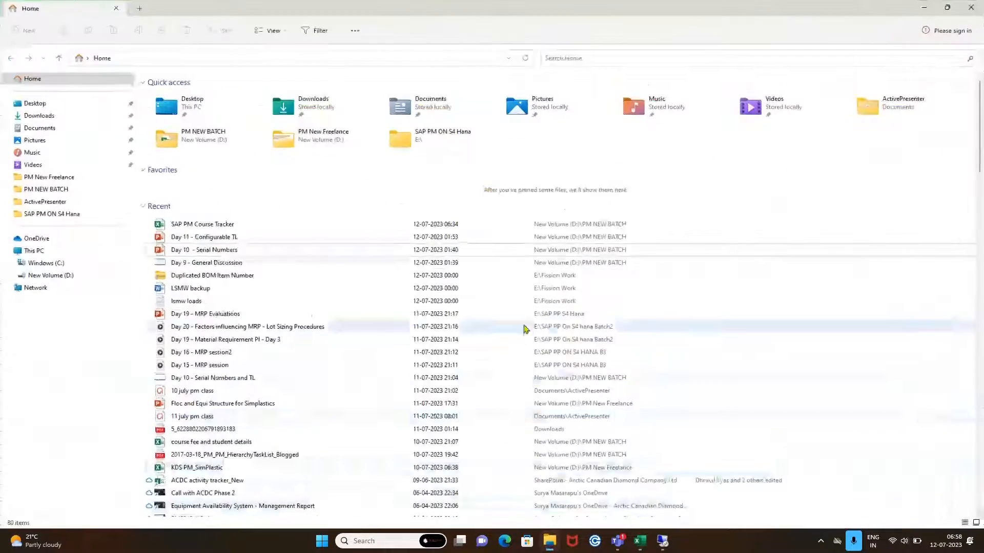
pyautogui.click(219, 239)
pyautogui.doubleClick(219, 241)
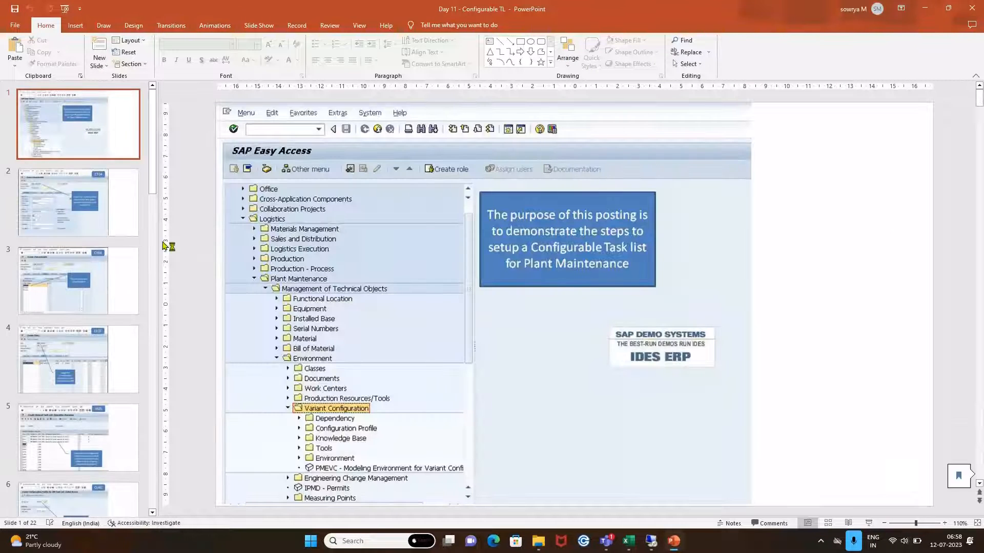
# Browse the slides on IA06 object dependencies for each operation and close the presentation.
pyautogui.scroll(-15, 489, 225)
pyautogui.scroll(-2, 489, 225)
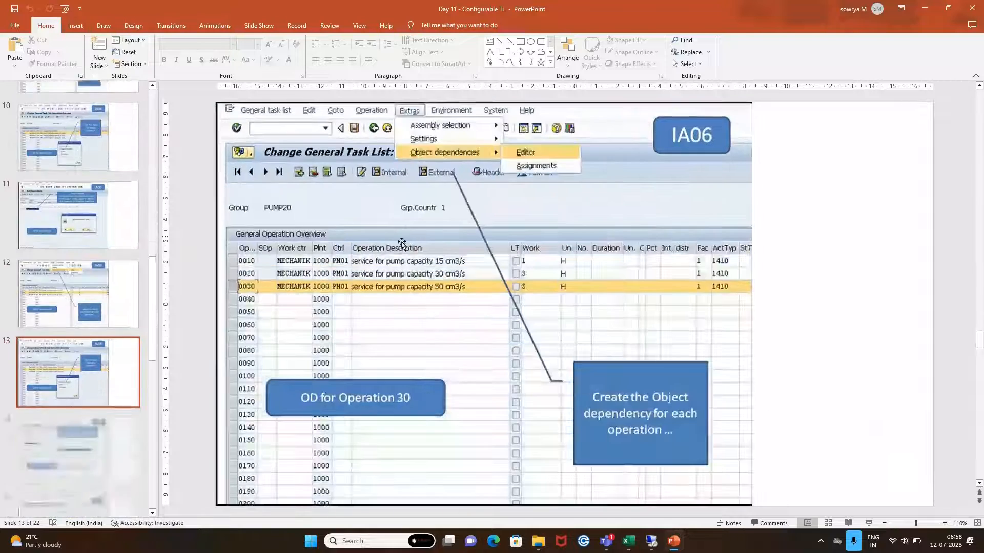
pyautogui.scroll(-5, 119, 304)
pyautogui.scroll(-2, 119, 303)
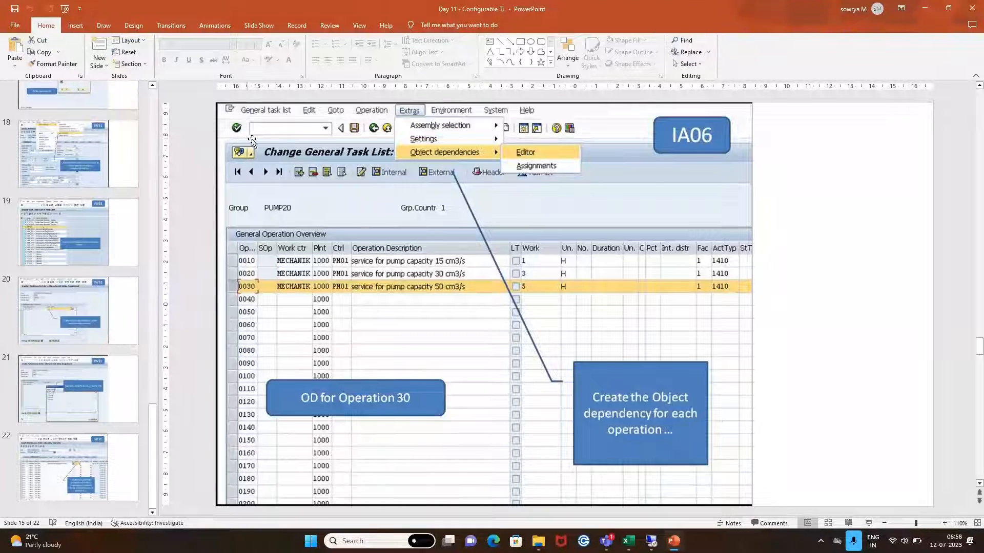
pyautogui.click(972, 7)
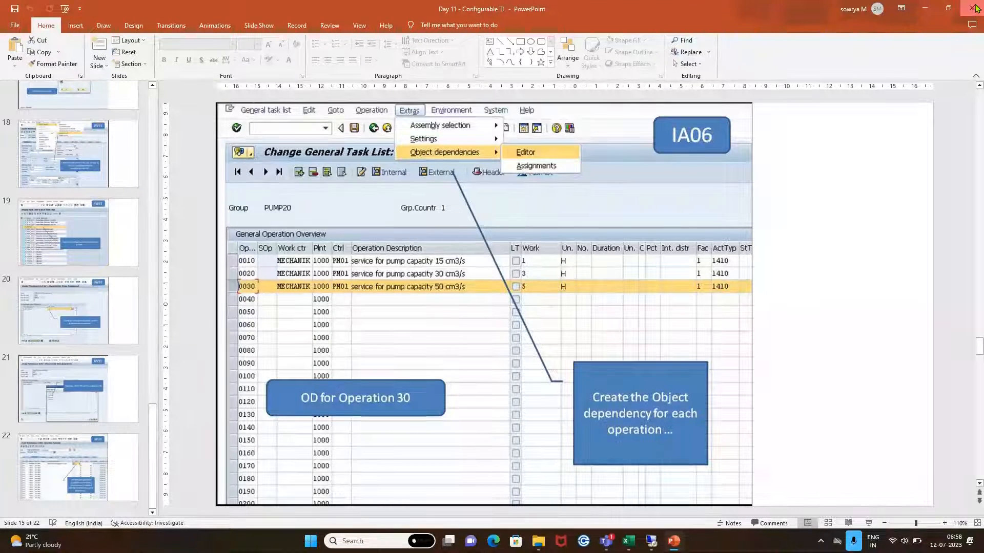
# Switch back to SAP and start transaction CL02 for class maintenance.
pyautogui.click(663, 541)
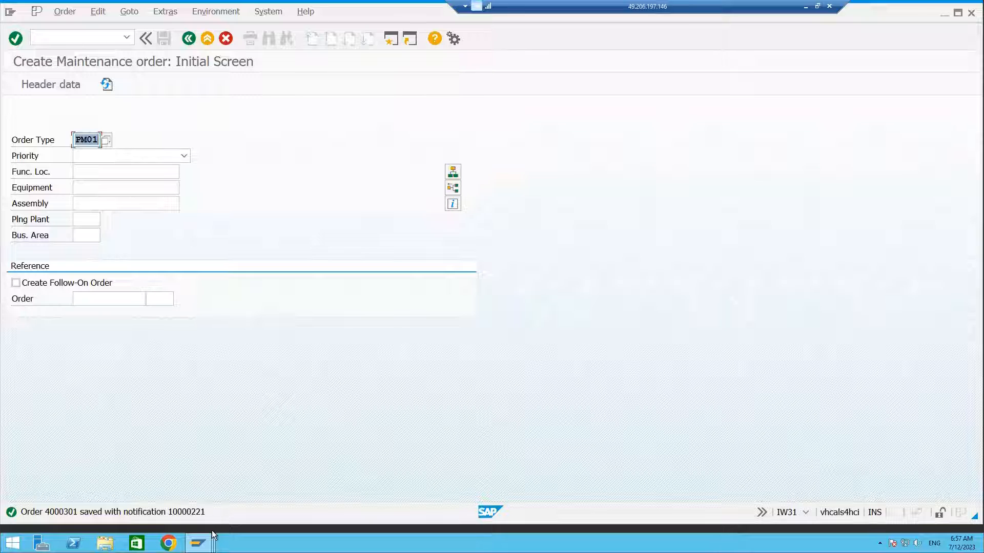
pyautogui.moveTo(207, 535)
pyautogui.click(81, 40)
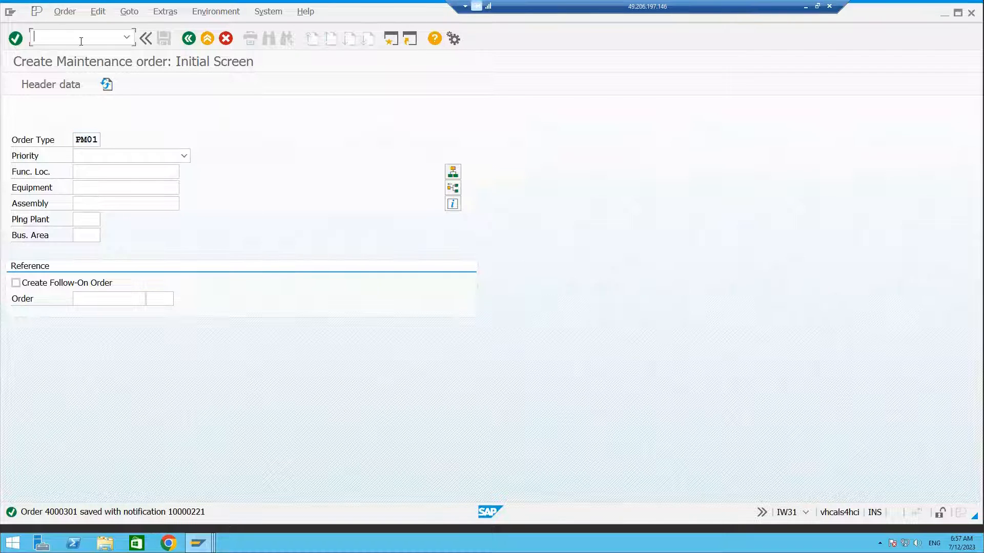
pyautogui.write('/NC')
pyautogui.write('L02')
pyautogui.press('BackSpace')
pyautogui.write('2')
pyautogui.press('Return')
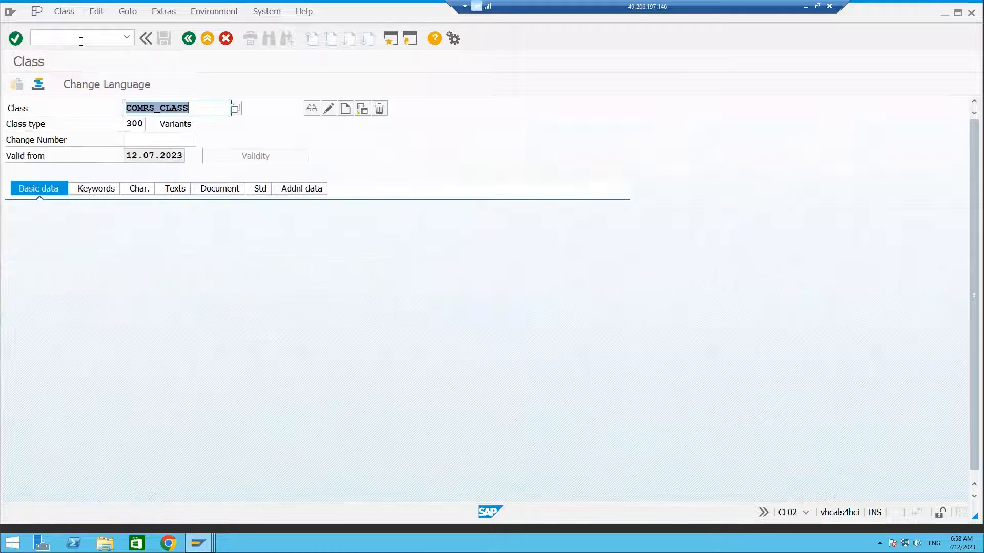
# Edit the class type for class COMRS_CLASS on the class screen.
pyautogui.click(134, 126)
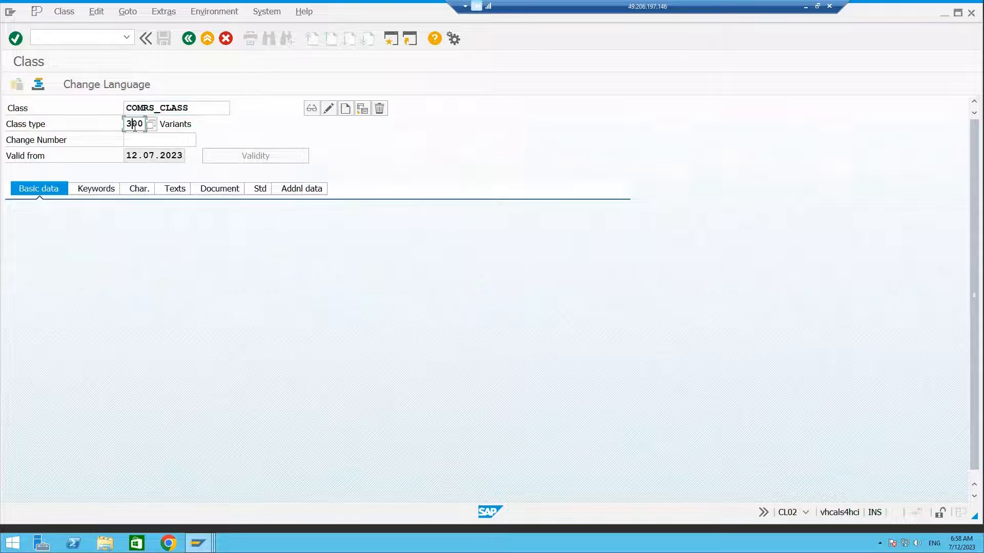